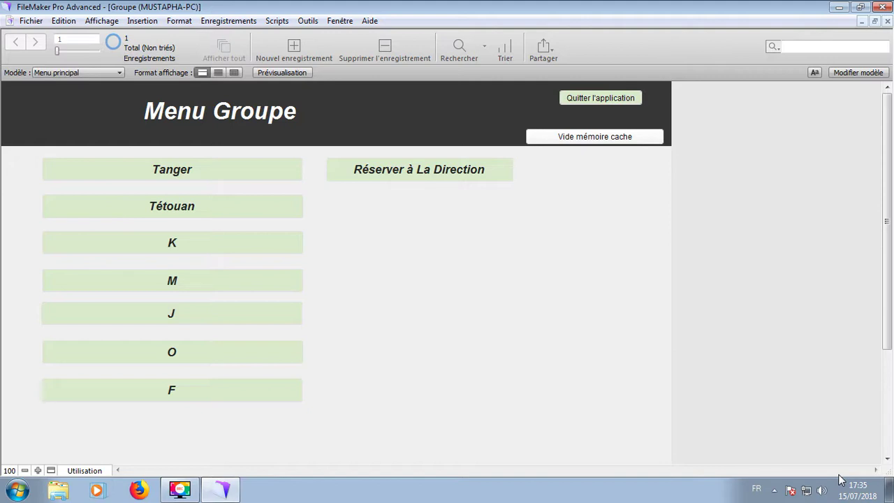
Open the bus record form from the Atelier section of the Tétouan main menu
left_click(172, 211)
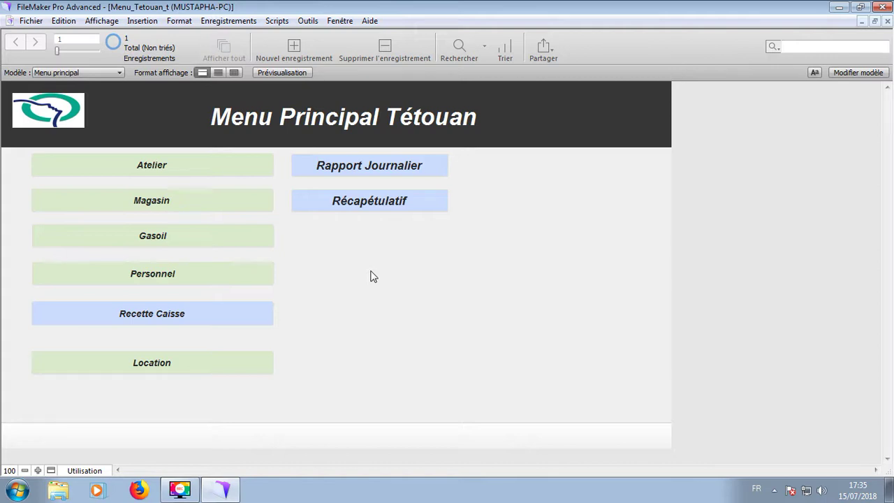
left_click(169, 174)
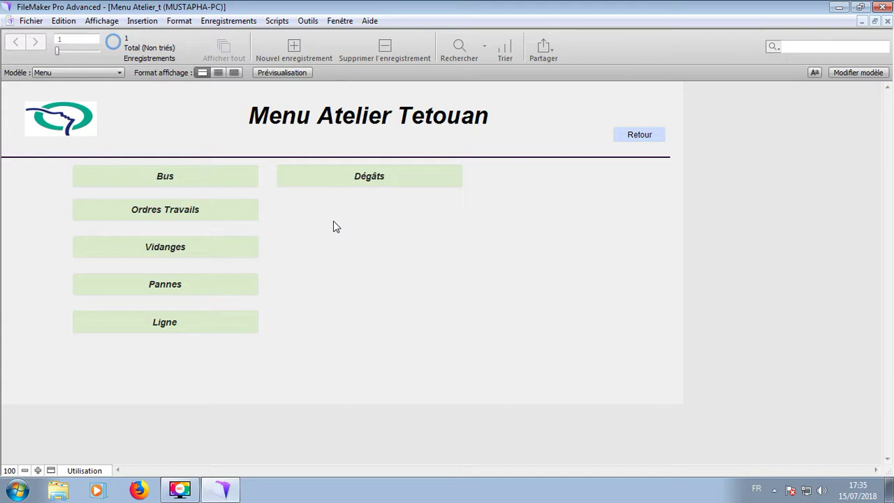
left_click(184, 180)
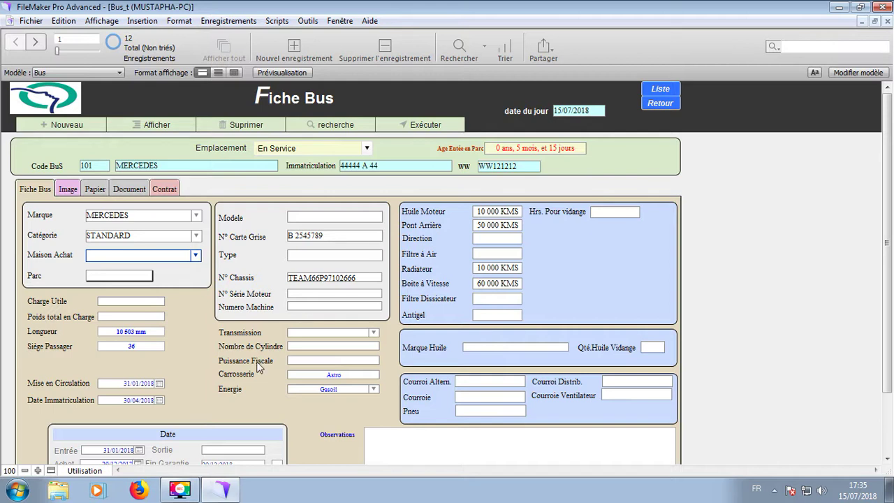
Examine bus 101's main sheet, including the bodywork, energy, model and technical maintenance fields
left_click(307, 374)
left_click(322, 393)
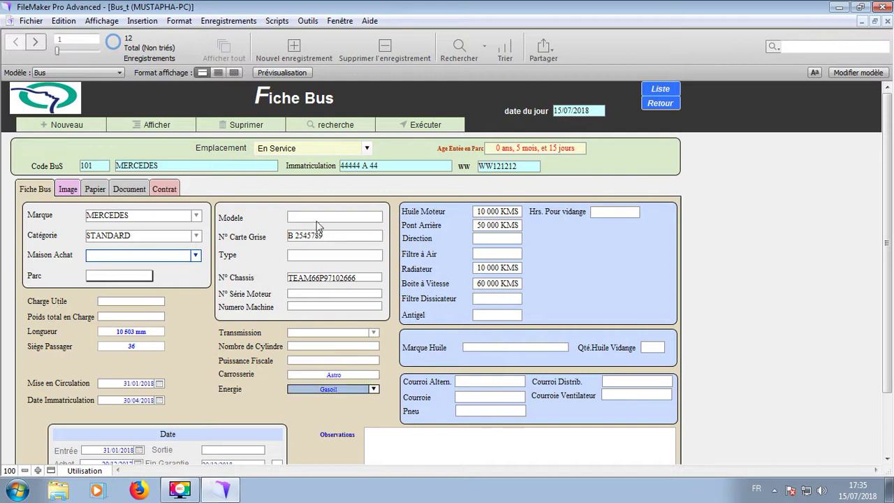
left_click(320, 218)
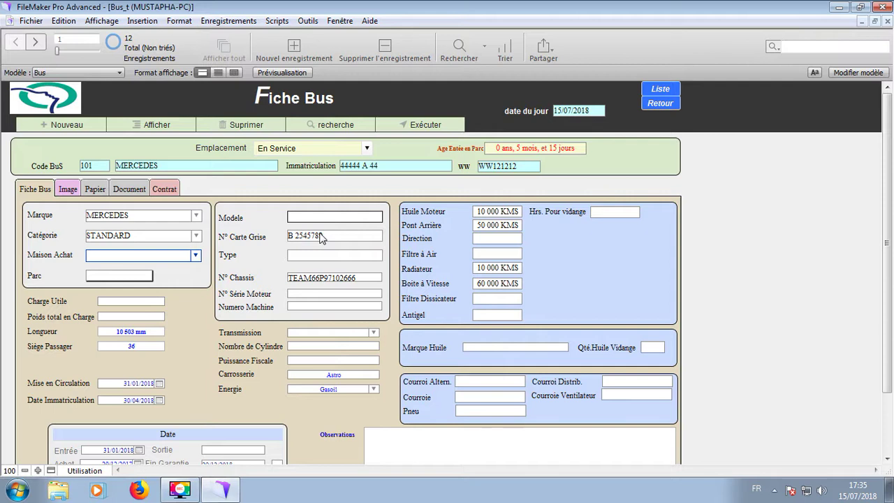
left_click(465, 236)
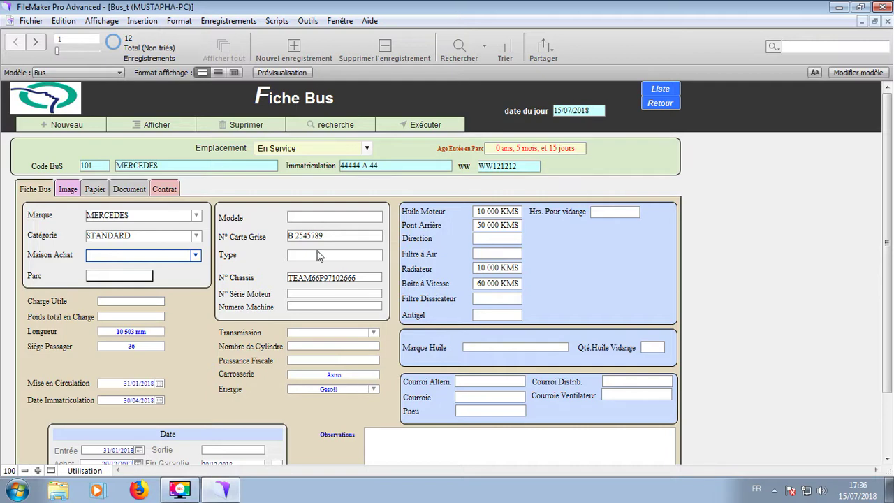
Display bus 101's images and authorize Bus_t.fmp12 to open the protected file Gasoil_t.fmp12
left_click(69, 191)
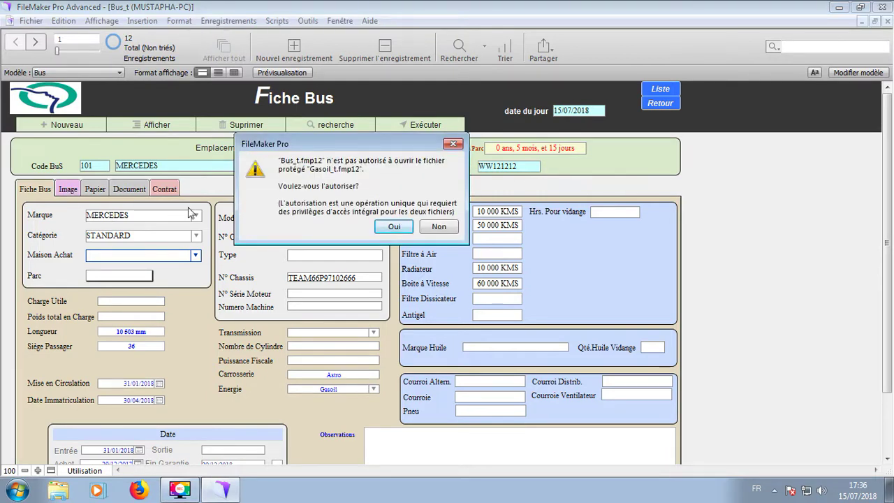
left_click(412, 227)
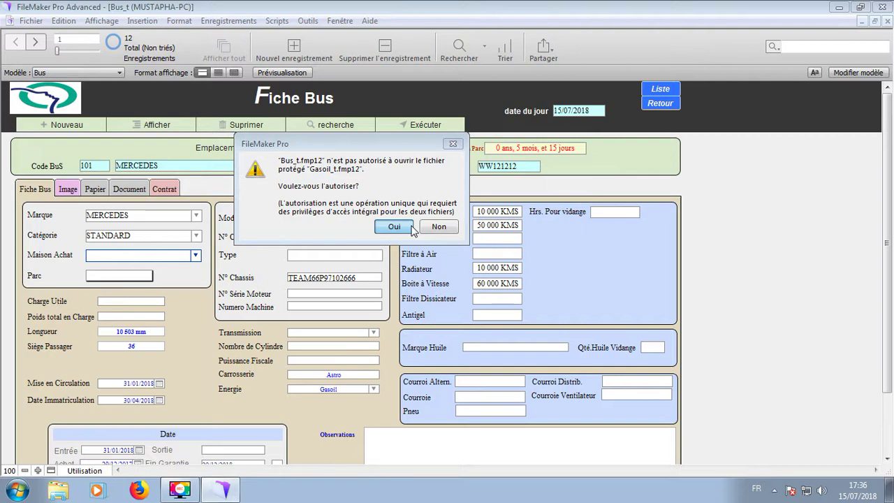
Examine bus 101's scanned papers, including insurance, circulation, vignette, tax, technical inspection, metrological booklet and driver's CIN
left_click(95, 189)
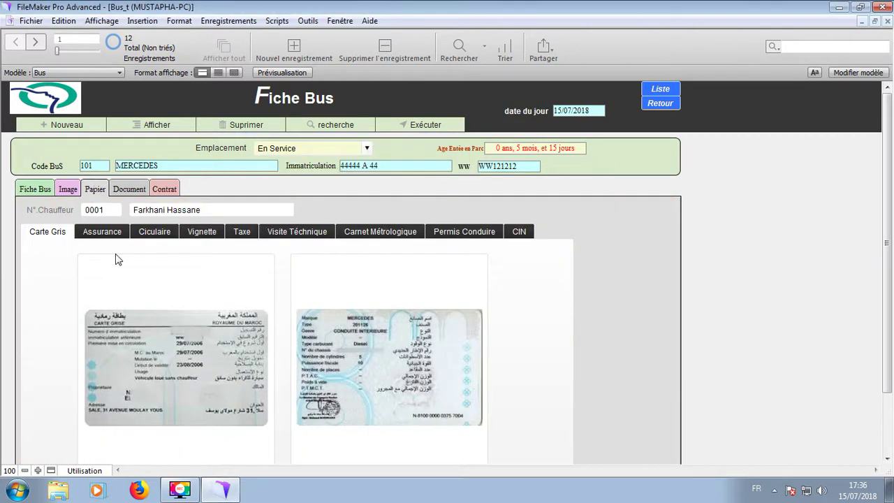
left_click(106, 235)
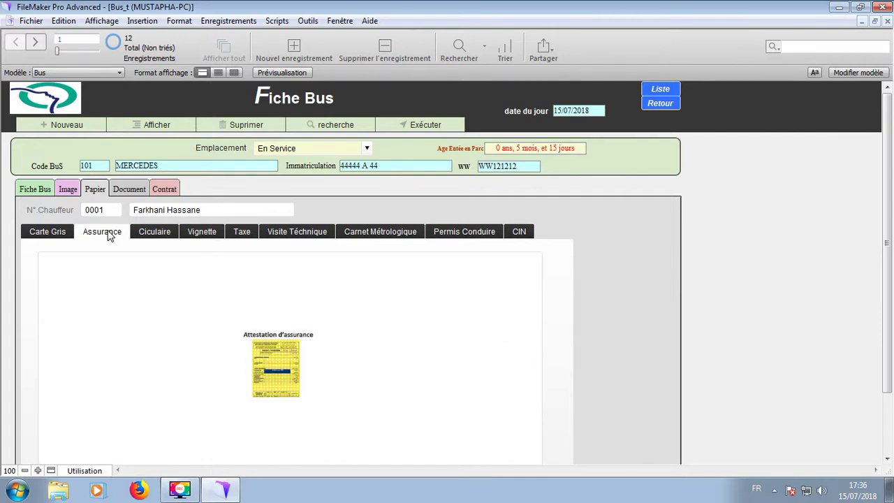
left_click(153, 233)
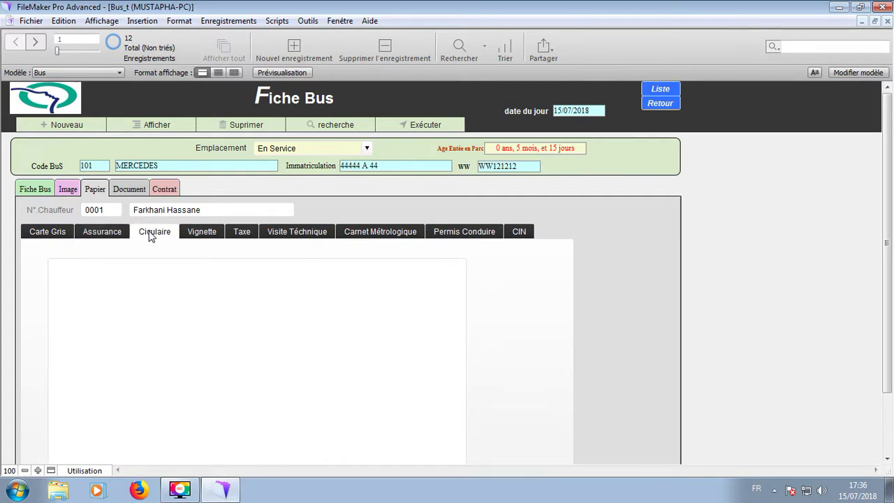
left_click(209, 235)
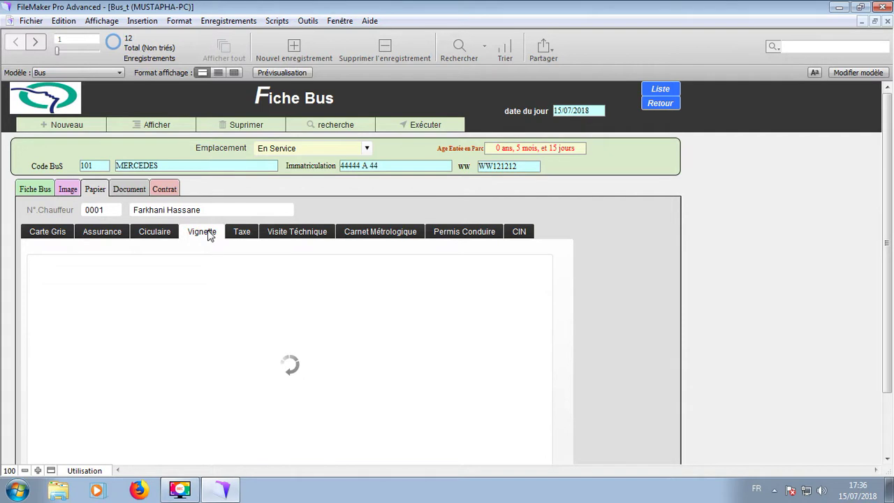
left_click(242, 233)
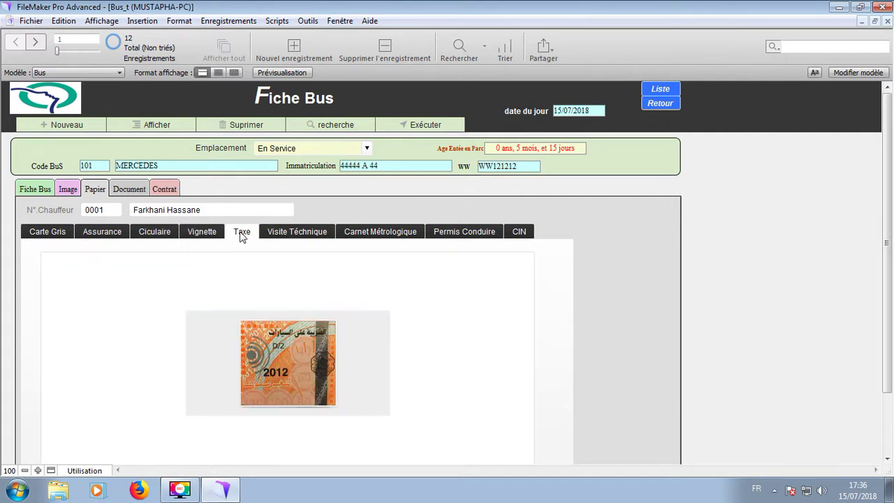
left_click(292, 234)
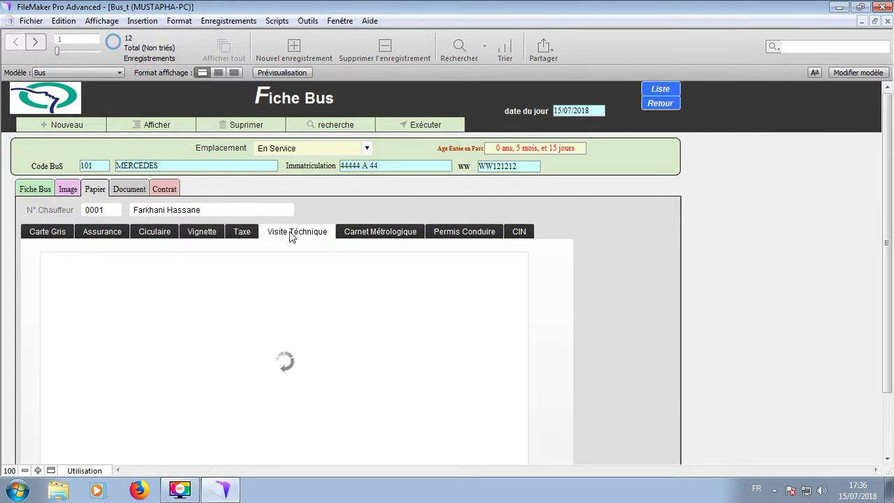
left_click(368, 234)
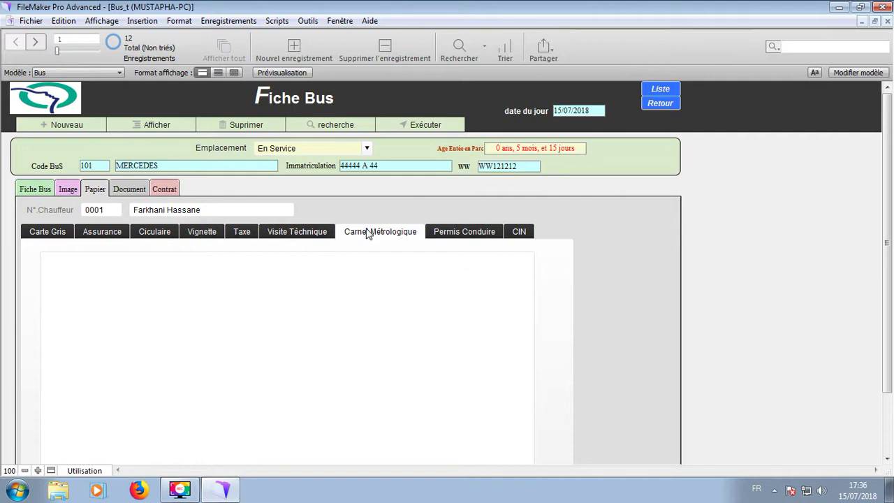
left_click(519, 231)
Examine bus 101's document data, including expiry dates, file numbers, vignette fees, purchase price, leasing contract, general totals and record footer
left_click(127, 190)
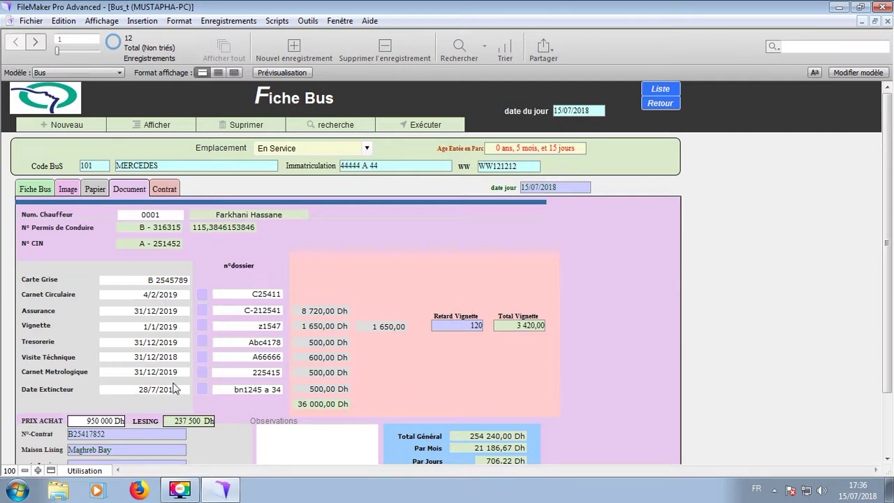
left_click(258, 298)
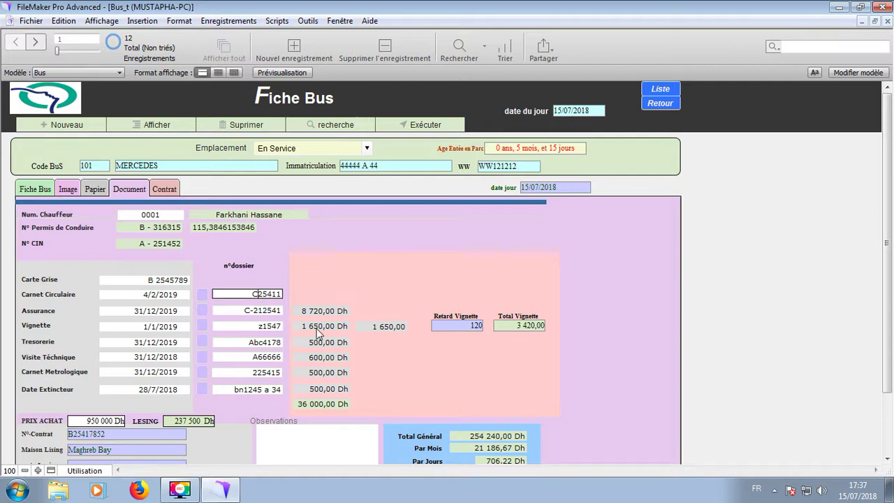
left_click(318, 327)
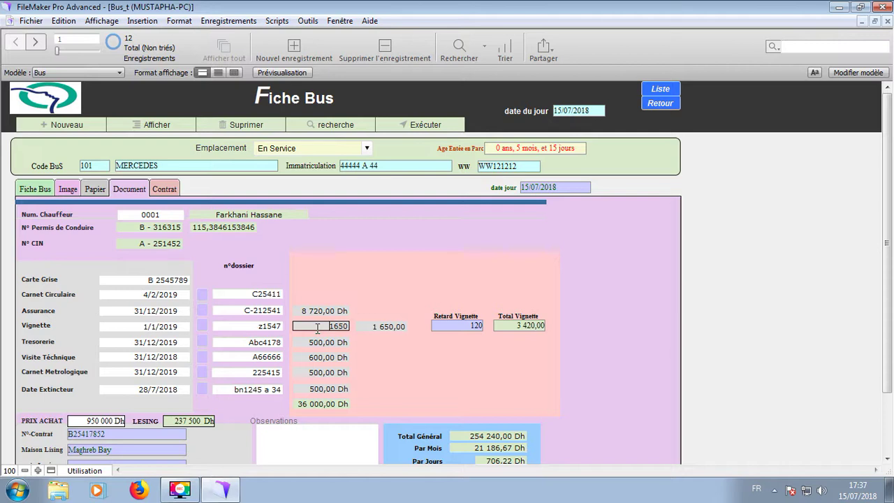
left_click(455, 326)
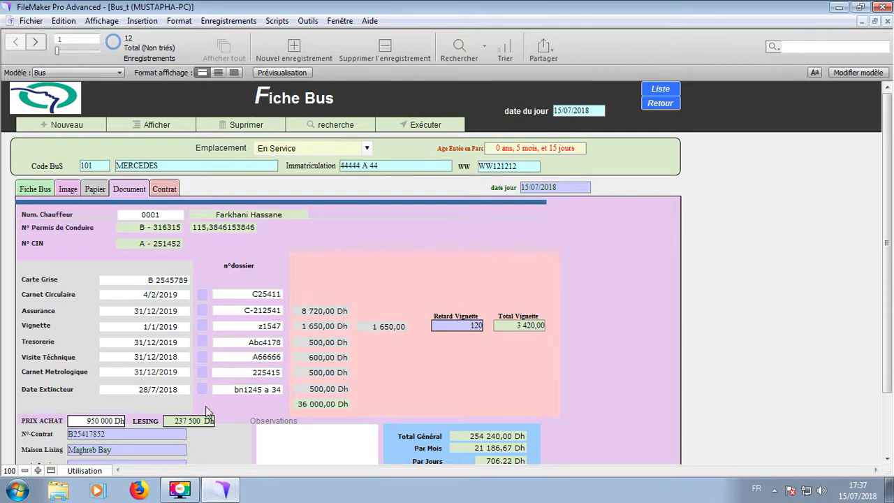
left_click(85, 421)
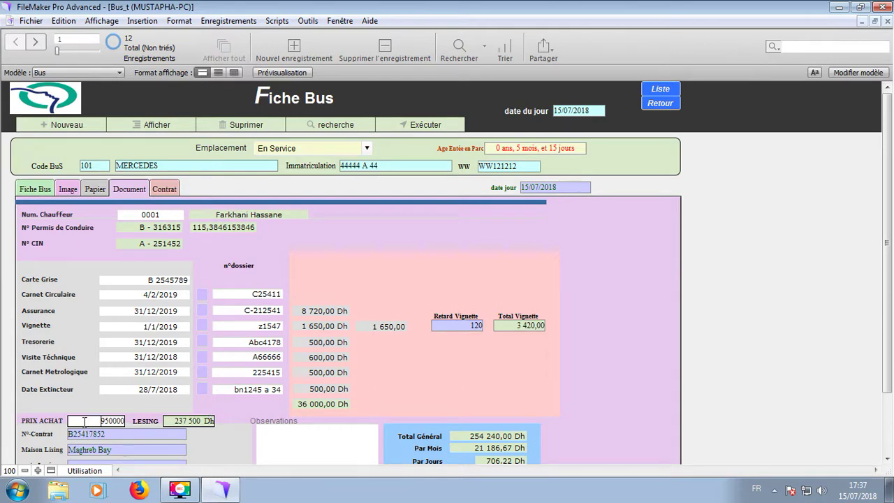
left_click(117, 433)
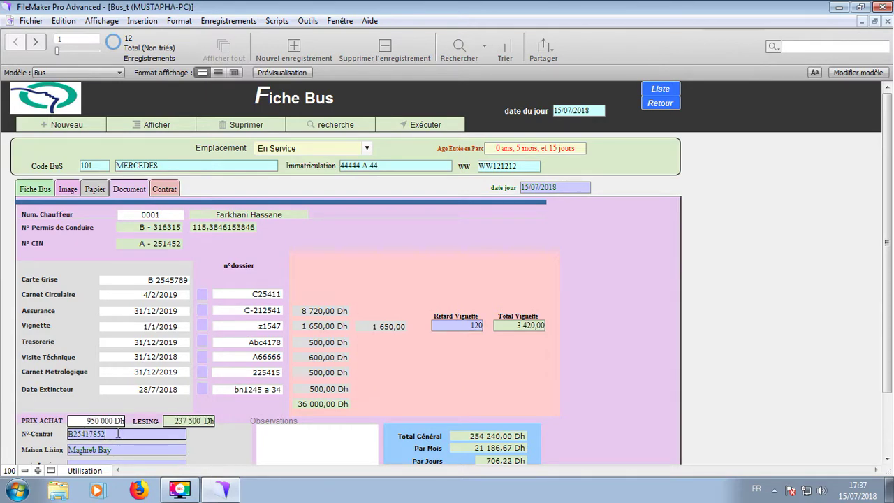
left_click(133, 451)
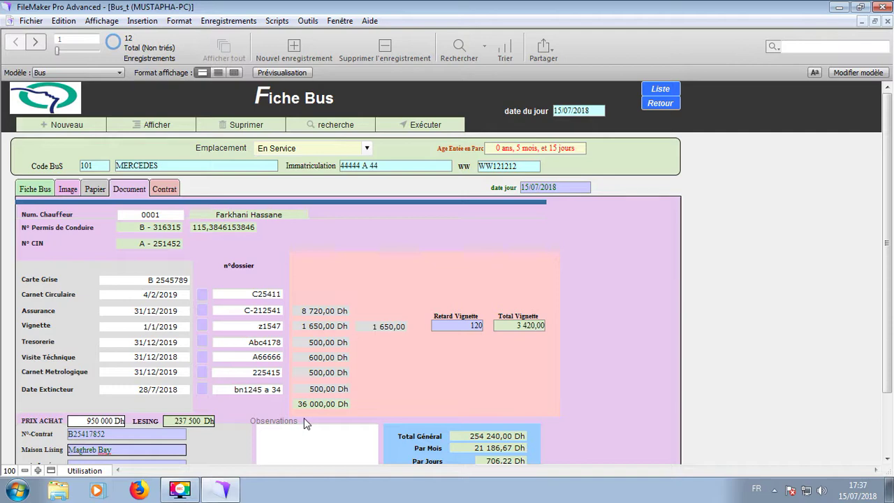
scroll(304, 417, "down", 2)
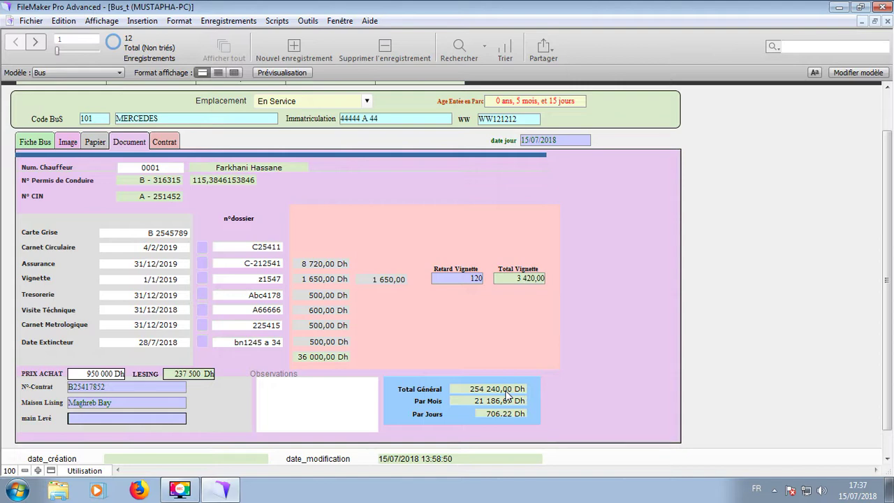
scroll(66, 451, "down", 1)
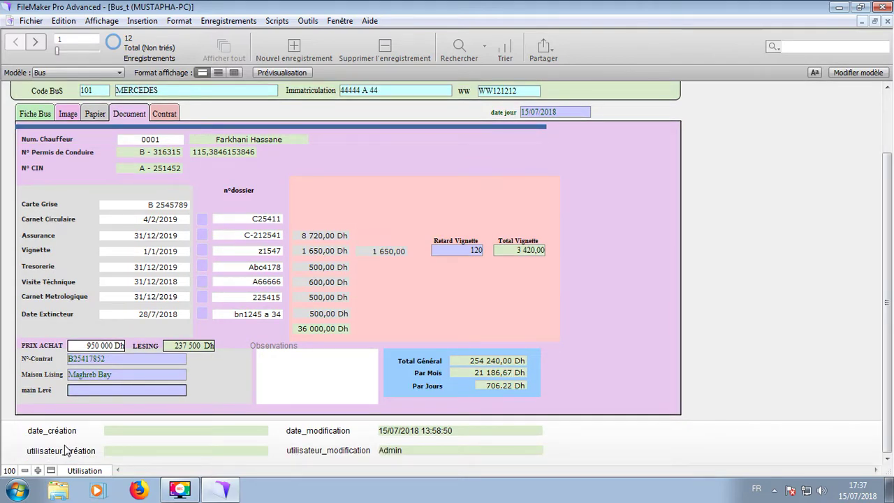
scroll(67, 450, "up", 3)
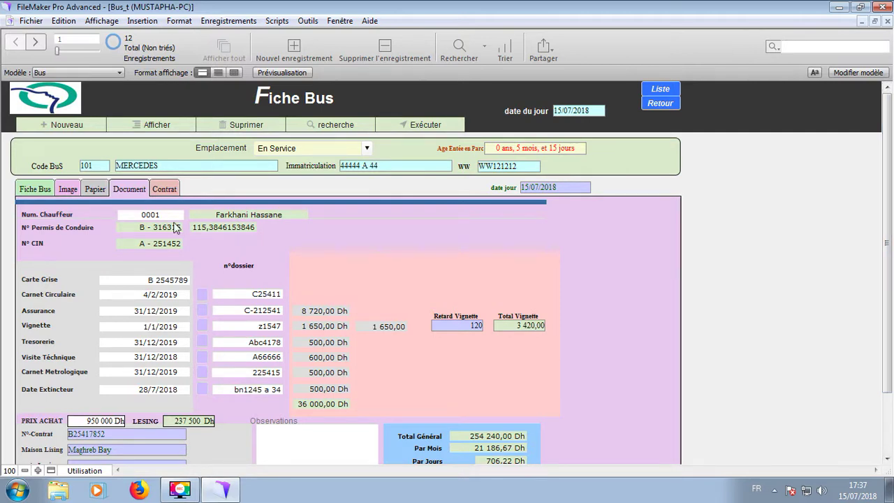
Read through the contract PDF stored in bus 101's record
left_click(157, 193)
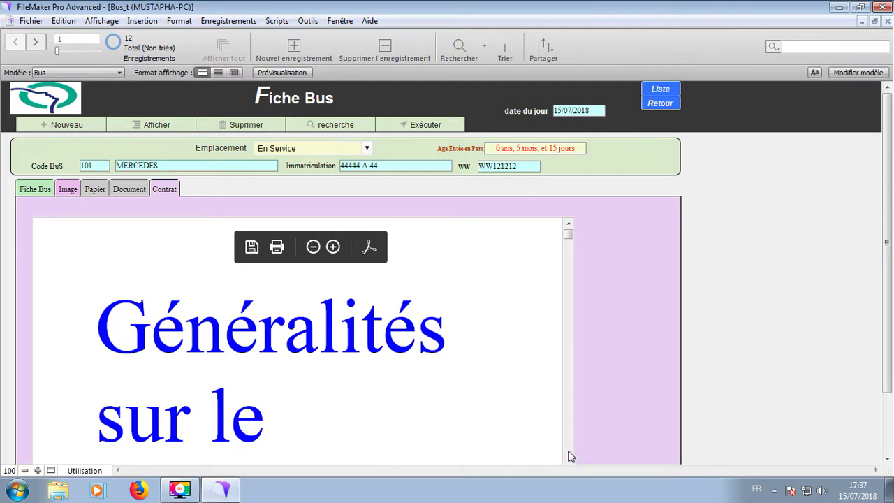
scroll(569, 453, "down", 15)
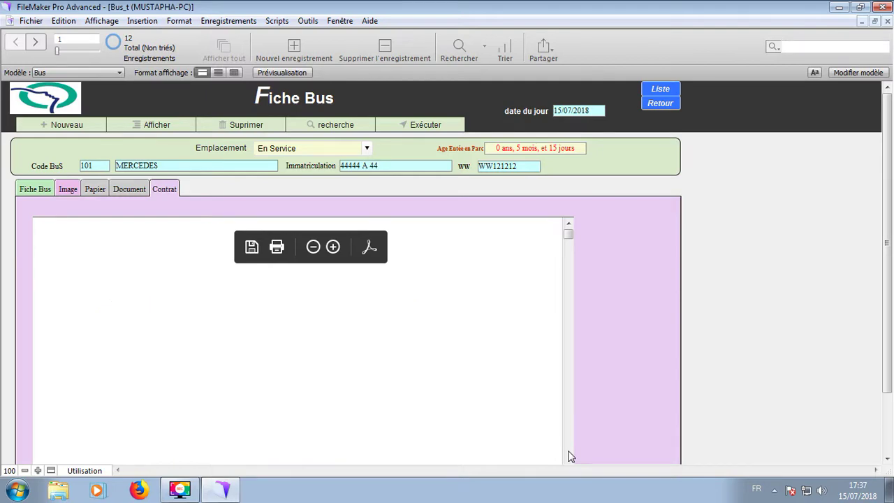
scroll(569, 456, "down", 15)
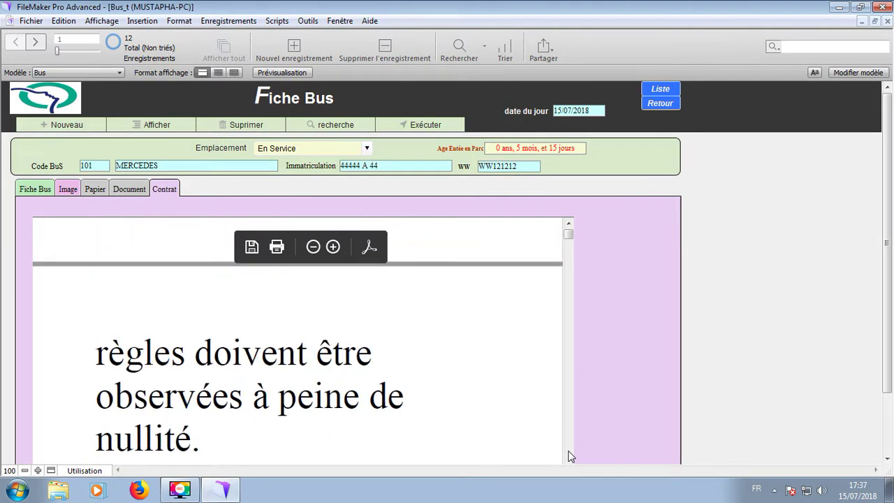
scroll(489, 391, "down", 10)
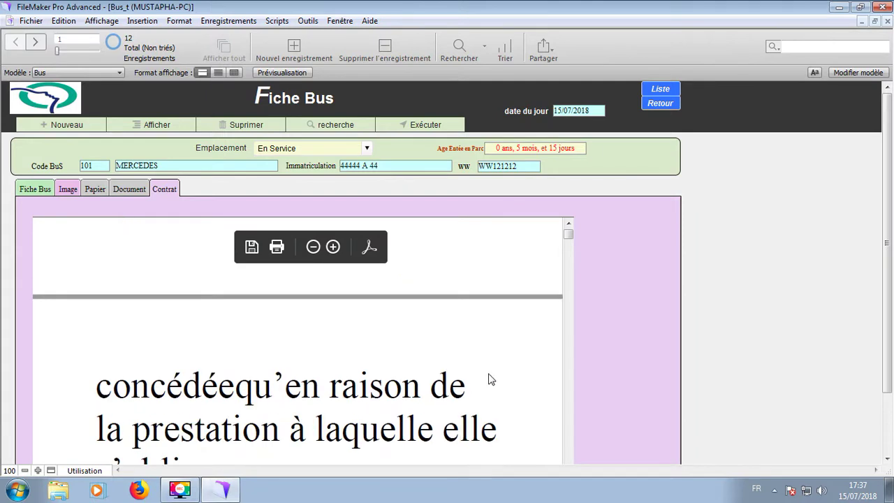
Open the workshop's breakdown form (Pannes) and examine the available choices for Atelier, Jour_Nuit and Lieu on record 0001
left_click(658, 105)
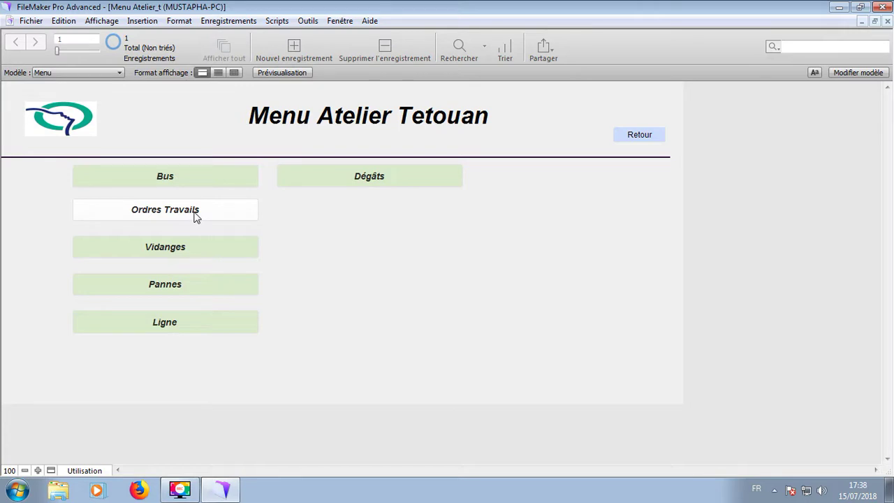
left_click(180, 292)
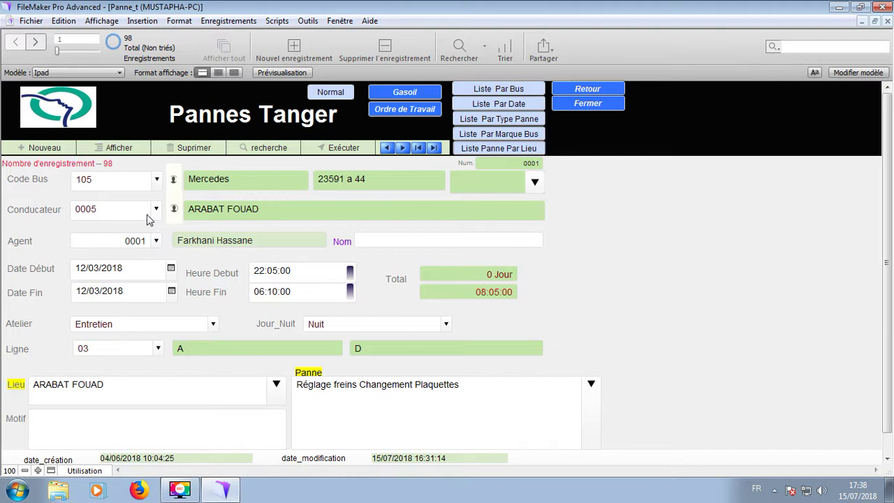
left_click(213, 239)
left_click(213, 325)
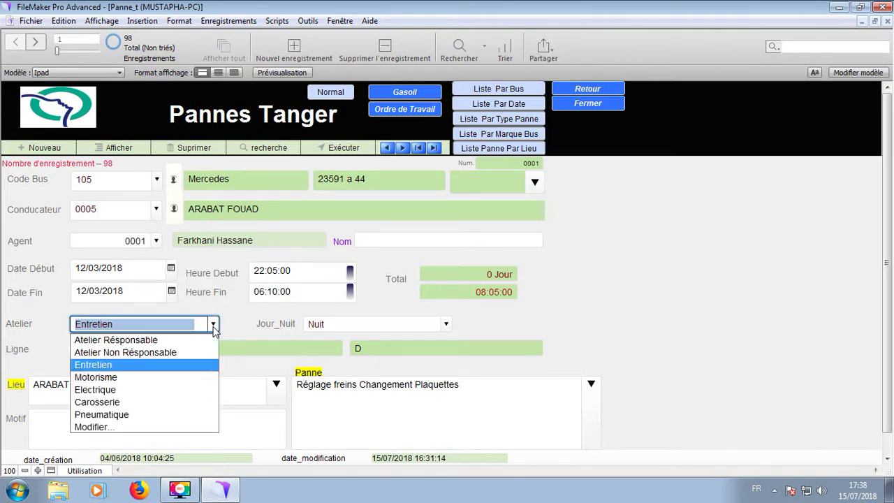
left_click(445, 324)
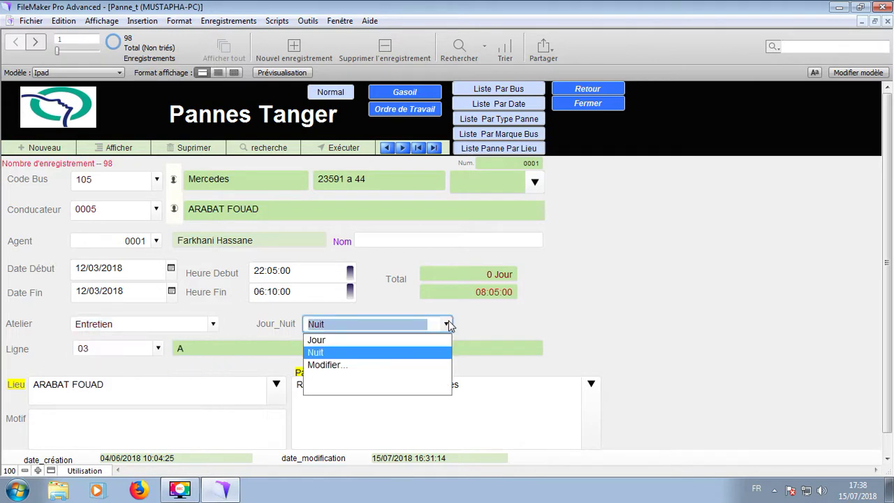
left_click(445, 323)
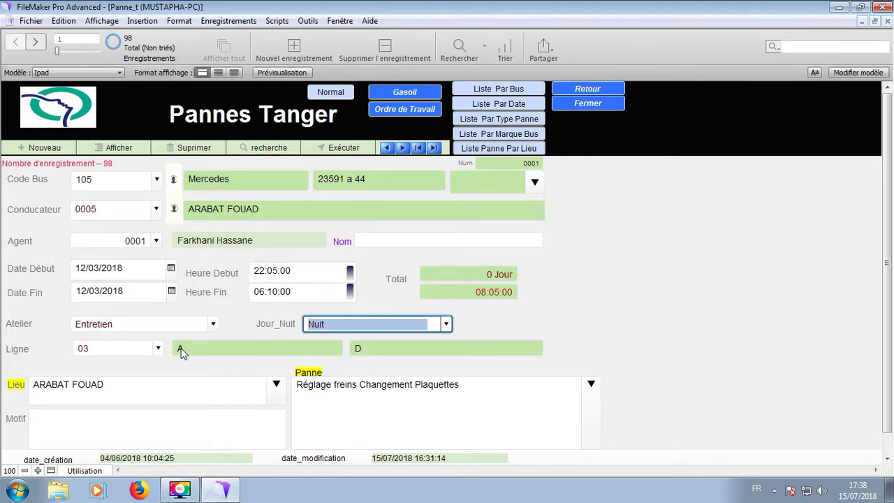
left_click(124, 392)
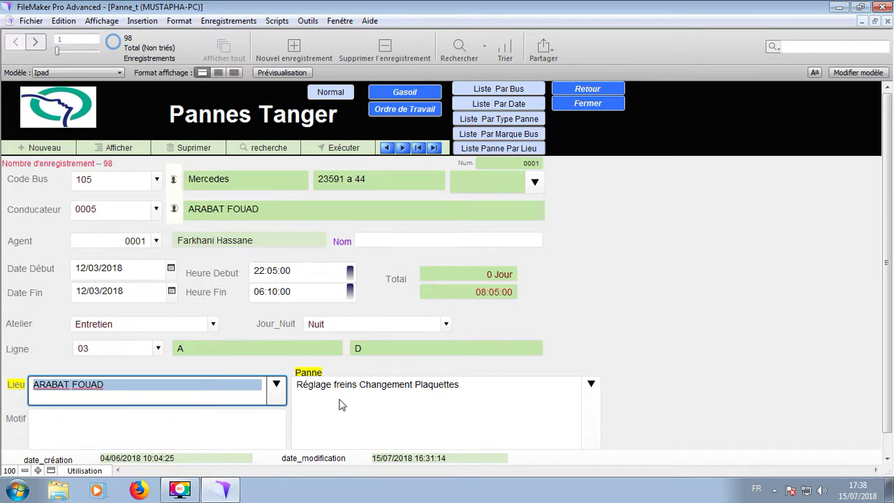
left_click(276, 385)
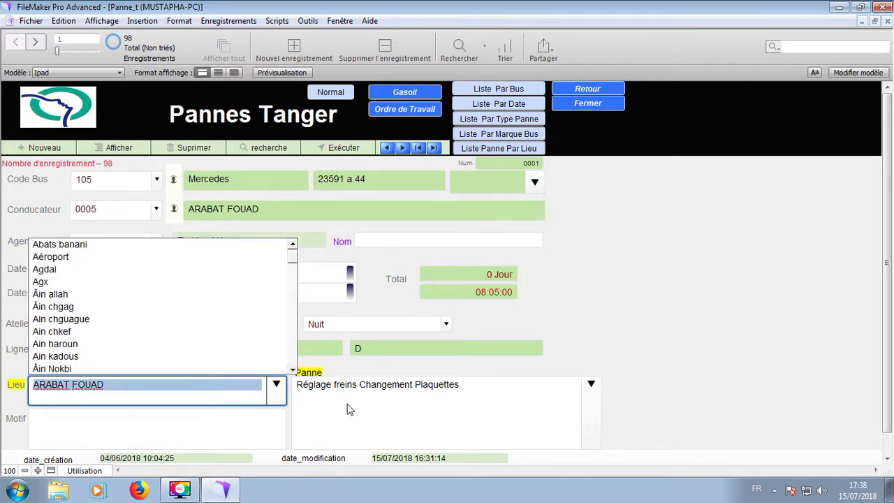
Set the Panne of breakdown record 0001 to "Fuite d'huile moteur" and commit the record
left_click(530, 404)
left_click(591, 384)
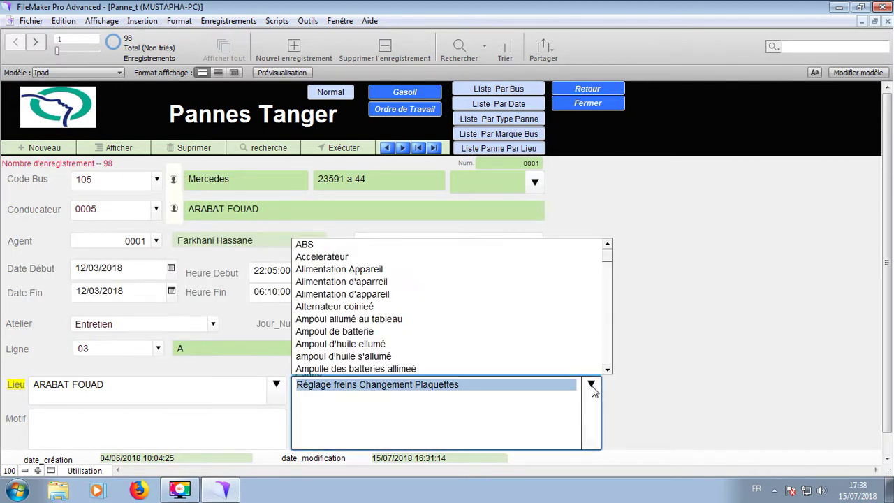
left_click(606, 341)
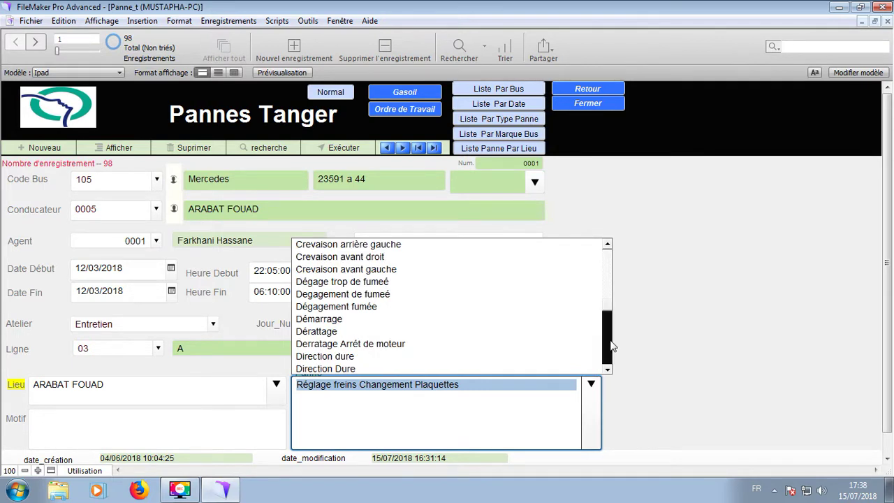
left_click(608, 345)
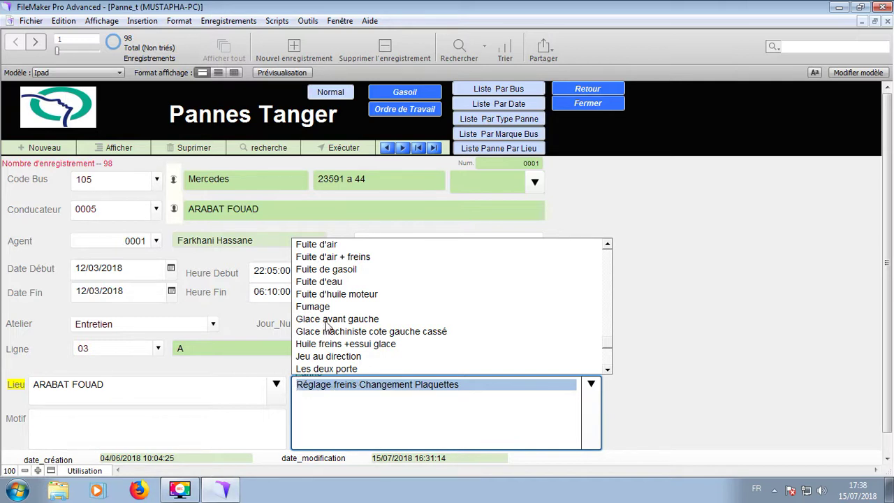
left_click(321, 294)
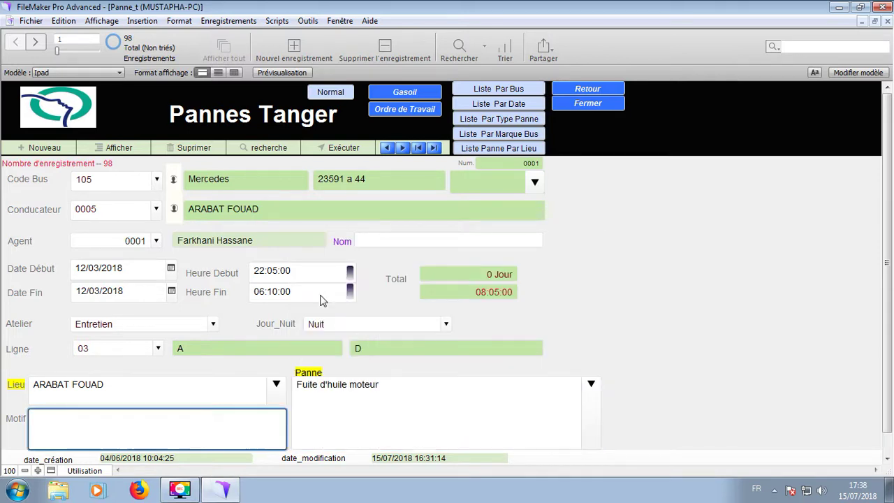
left_click(619, 329)
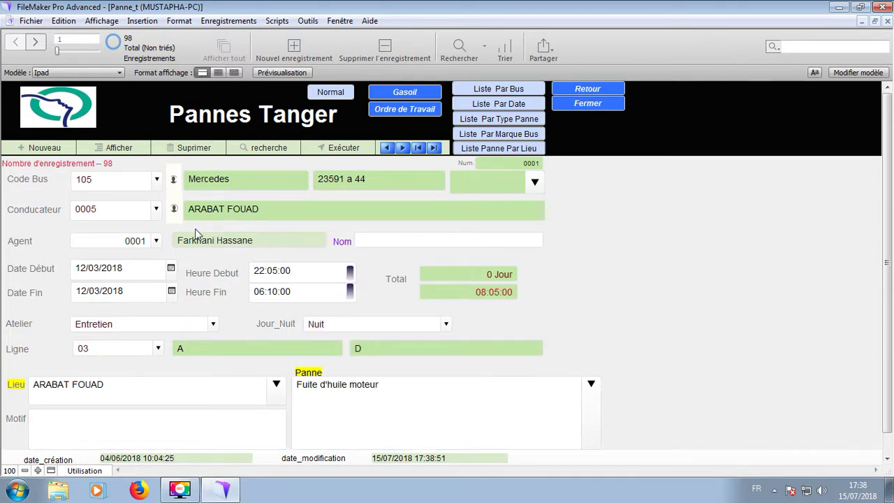
Show the breakdown list by bus, sort it, and examine bus 101's number of breakdowns and total downtime hours
left_click(510, 92)
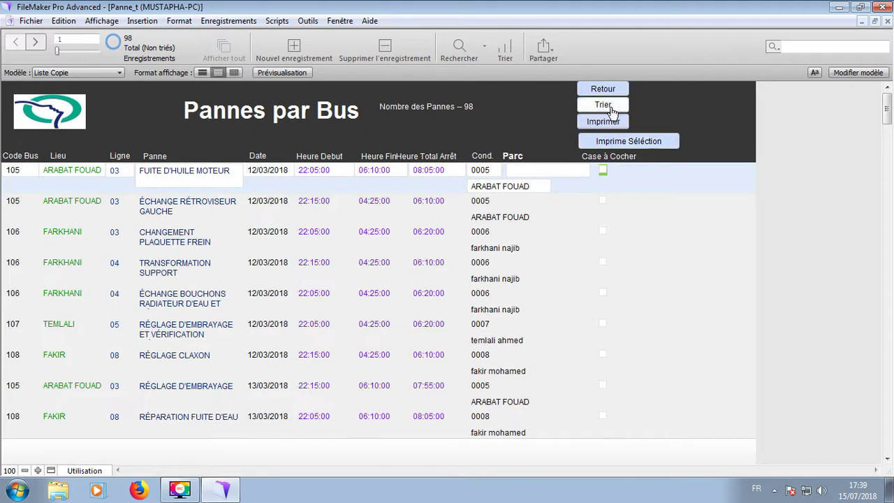
left_click(604, 104)
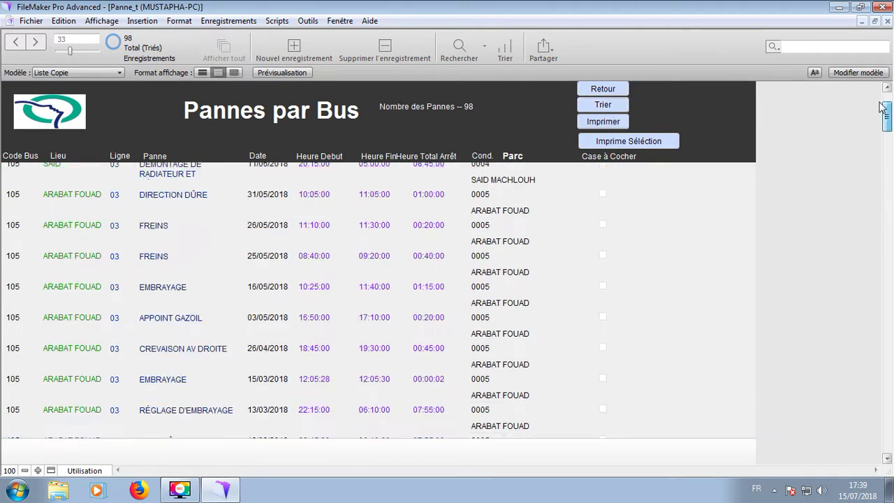
left_click_drag(887, 210, 882, 93)
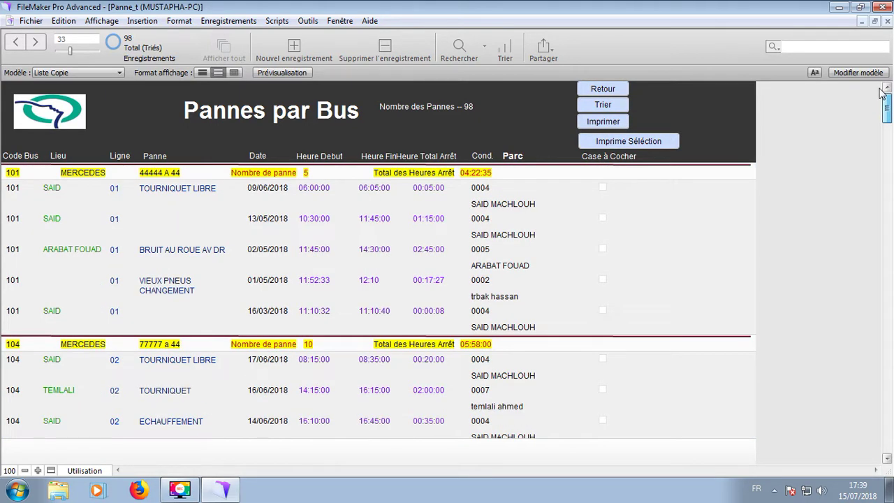
left_click(307, 174)
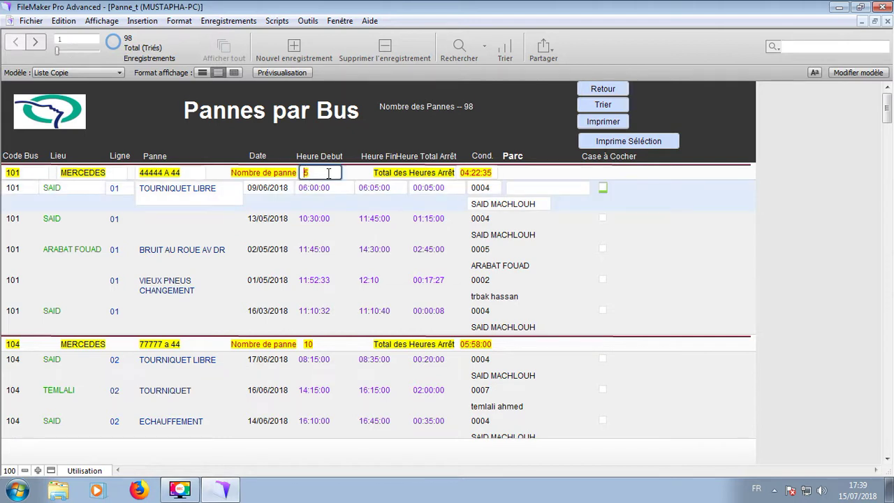
left_click(473, 174)
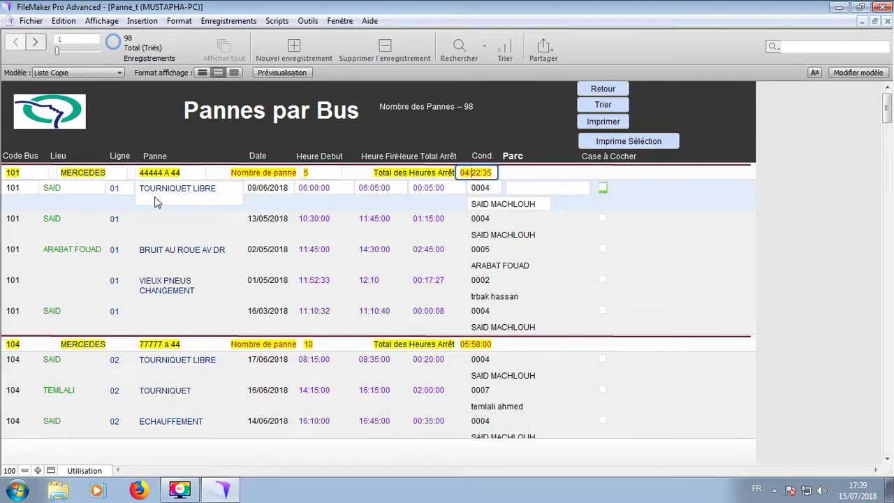
Show the breakdown list by date, sort it, and review the daily breakdown counts and downtime totals
left_click(604, 89)
left_click(498, 109)
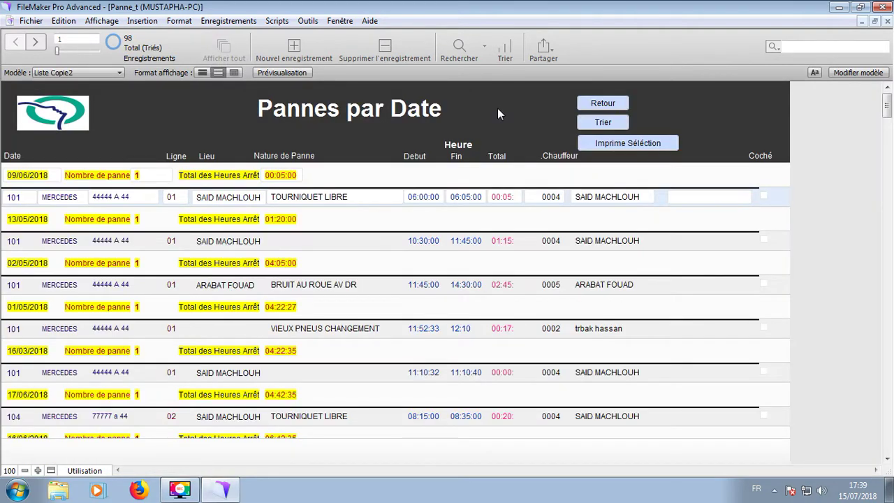
left_click(604, 122)
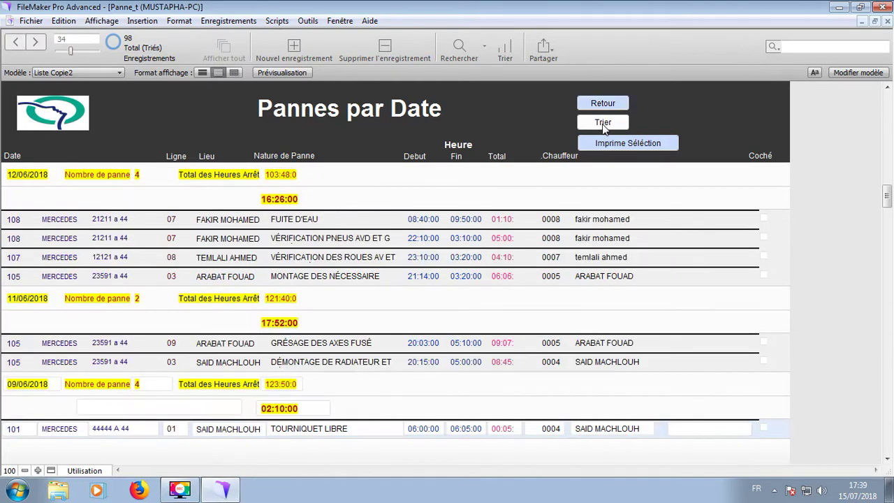
scroll(124, 257, "up", 3)
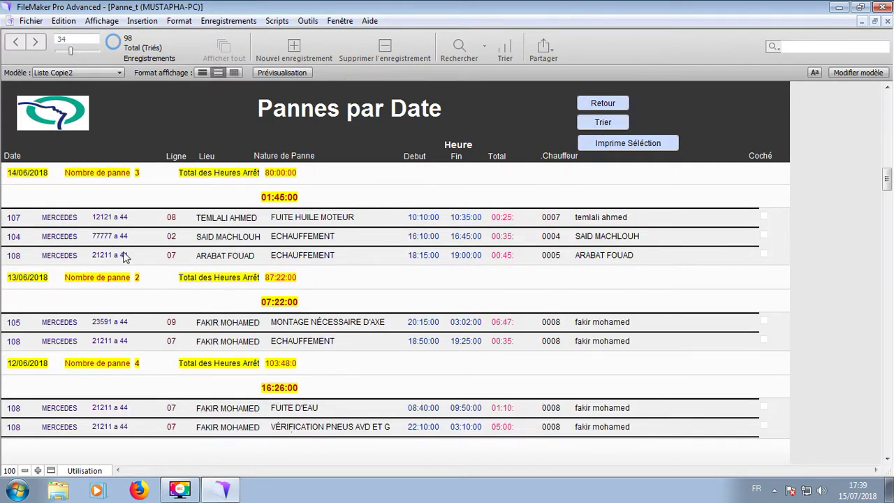
scroll(124, 257, "up", 5)
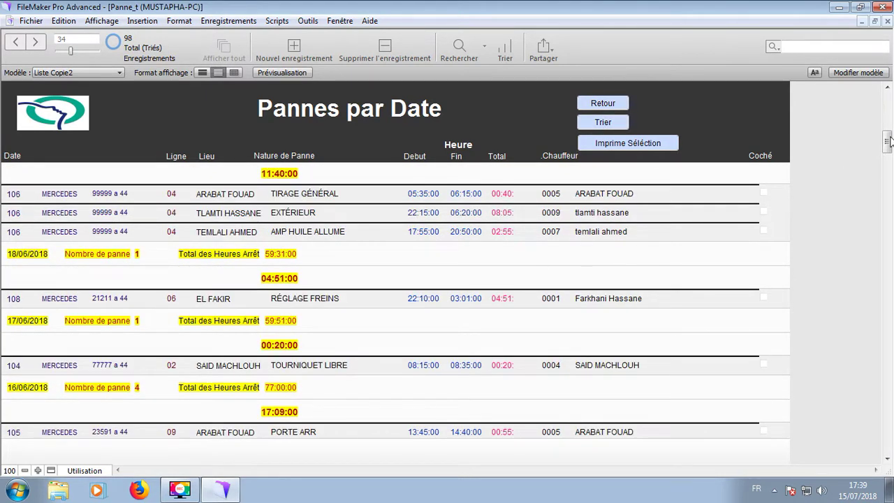
scroll(887, 140, "up", 5)
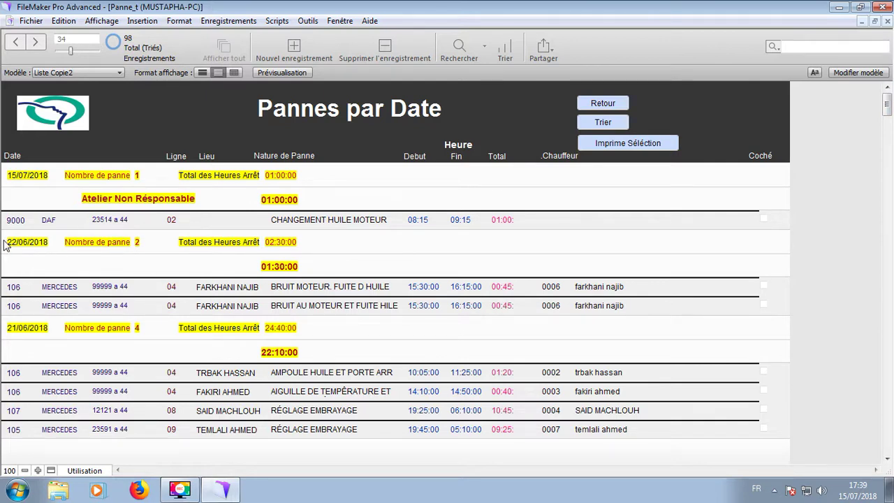
scroll(6, 245, "down", 6)
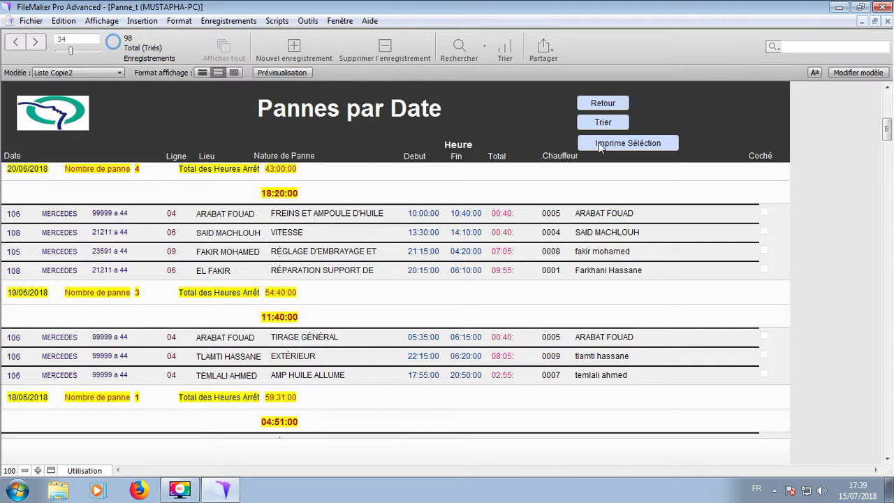
Show the list by breakdown type, sort it, and review the groups down to the Embrayage and Echauffement entries
left_click(600, 104)
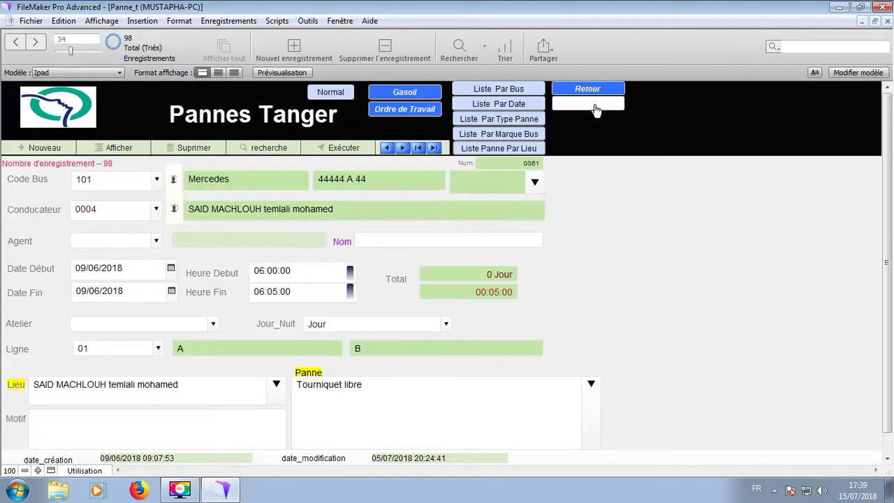
left_click(513, 123)
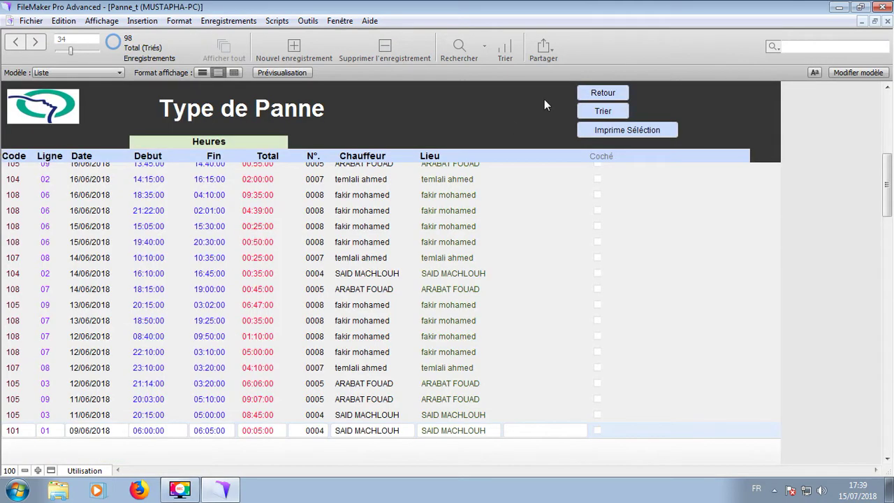
left_click(587, 112)
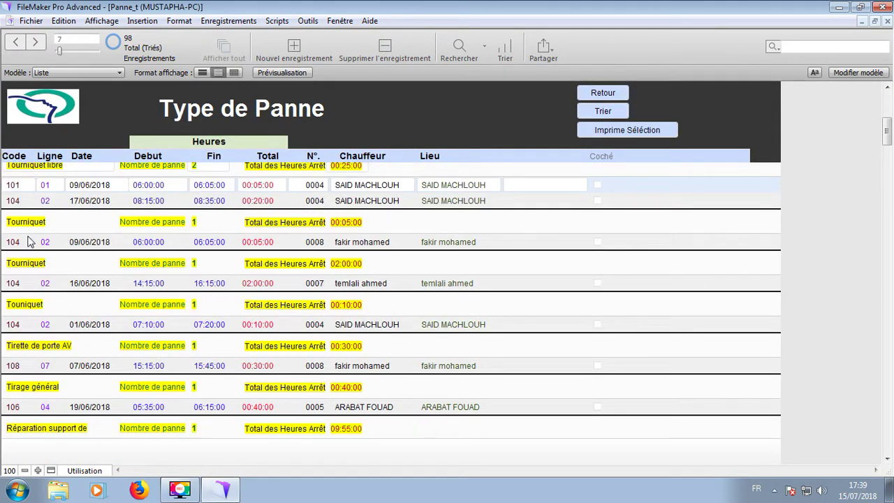
scroll(110, 240, "up", 3)
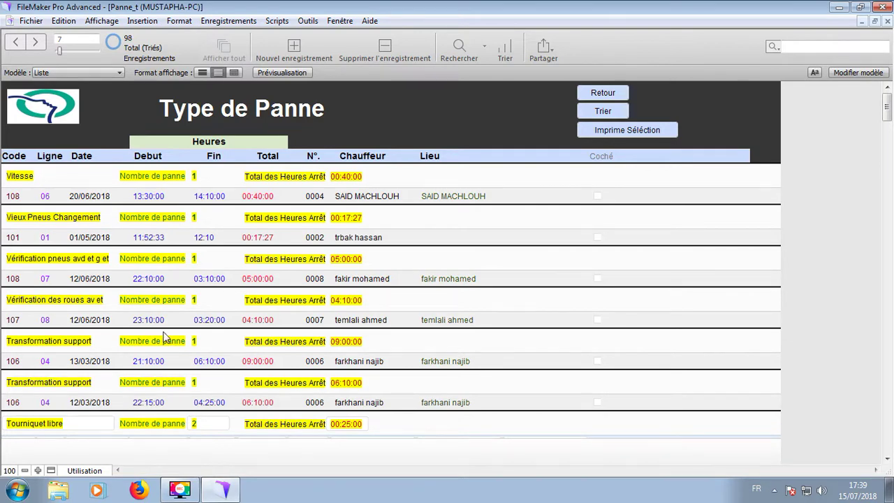
scroll(164, 337, "down", 3)
scroll(164, 337, "down", 3)
scroll(164, 337, "down", 10)
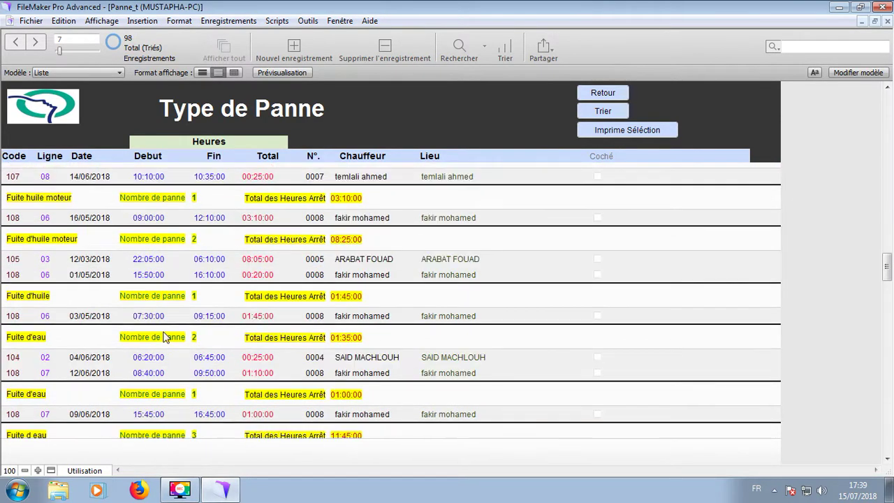
scroll(164, 337, "down", 5)
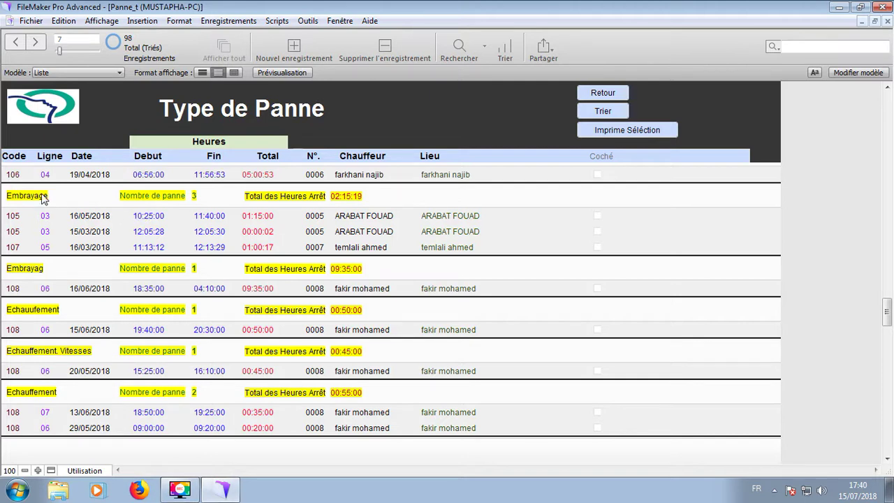
Correct the misspelt breakdown type "Embrayag" to "Embrayage" and refresh the grouping
left_click(42, 270)
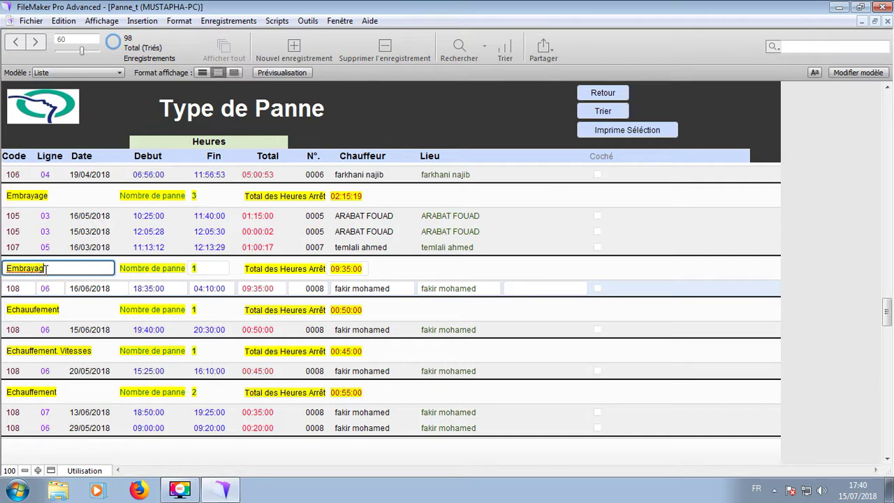
type("e")
left_click(143, 290)
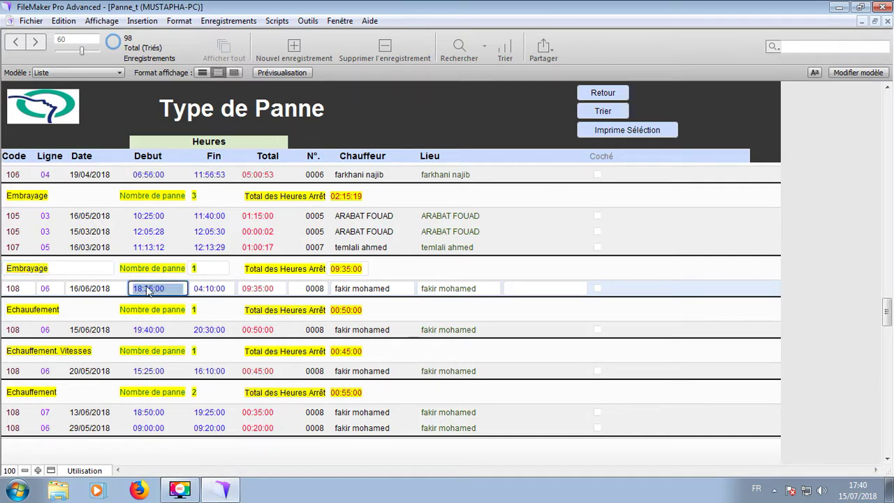
left_click(111, 218)
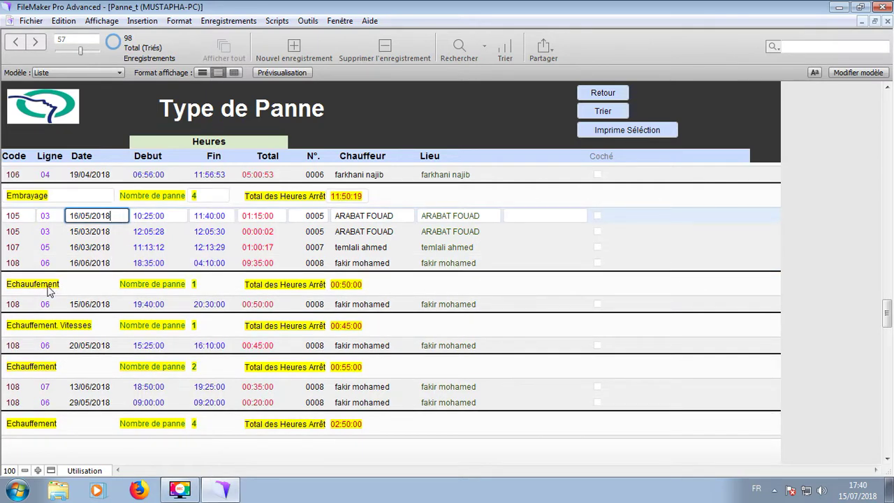
Remove the extra "u" from the misspelt breakdown type "Echauufement" of bus 108's 15/06/2018 record and commit the change
left_click(46, 284)
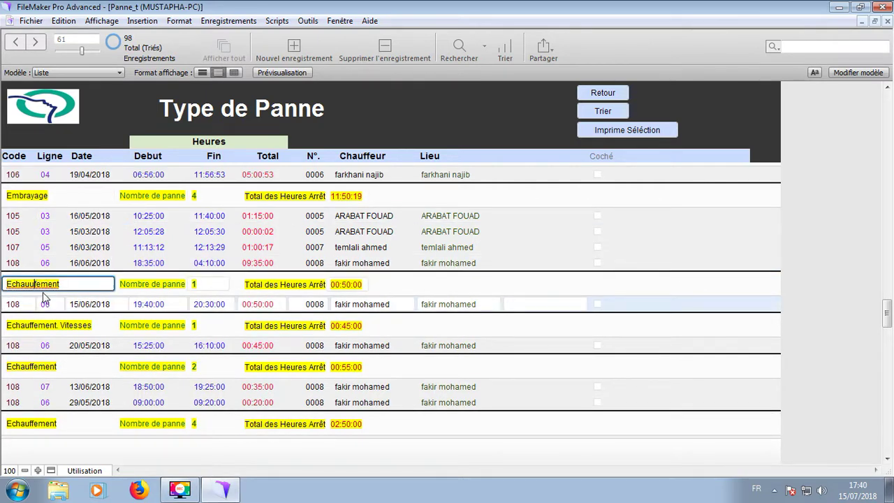
key("BackSpace")
left_click(64, 343)
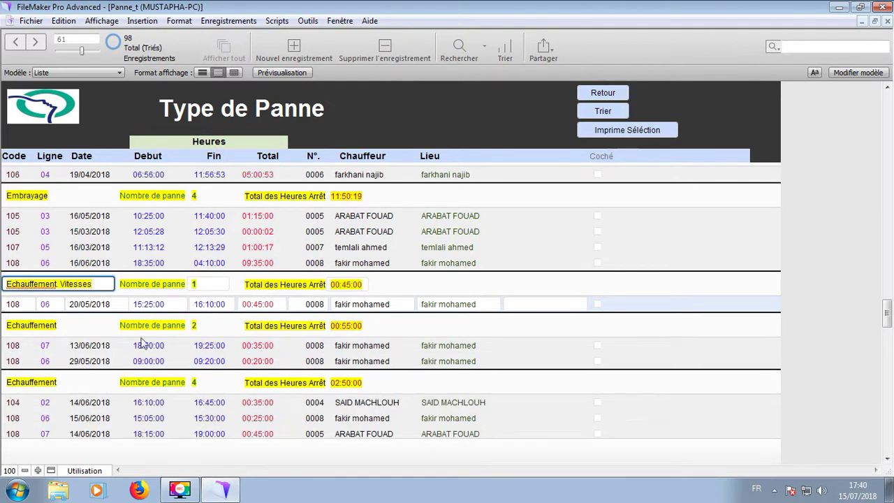
left_click(63, 340)
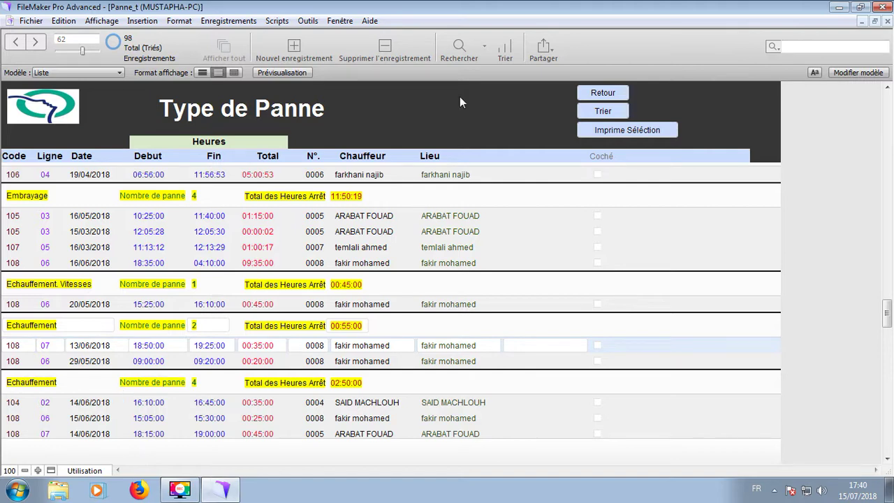
Return to the breakdown form and look through the available breakdown types for bus 108's record
left_click(602, 93)
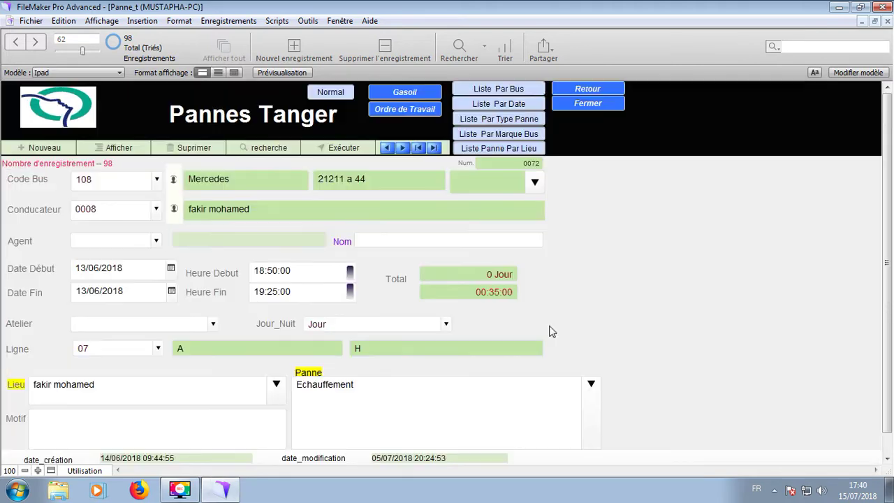
left_click(592, 384)
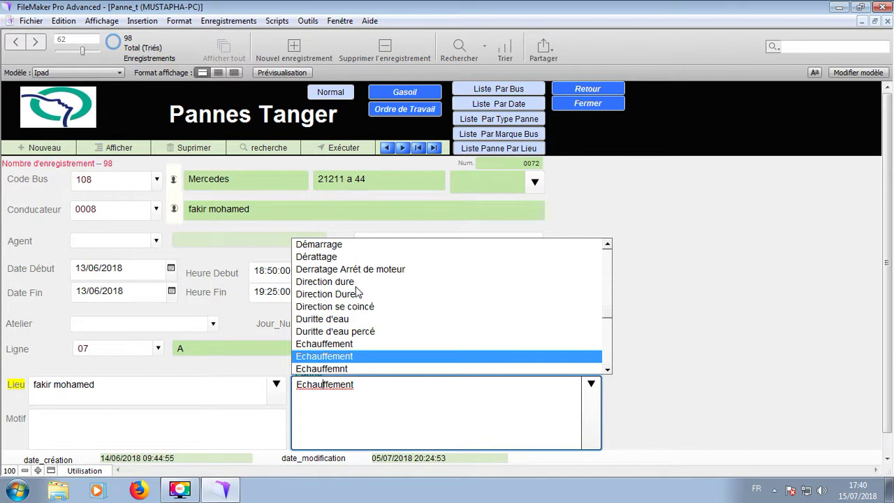
left_click(665, 299)
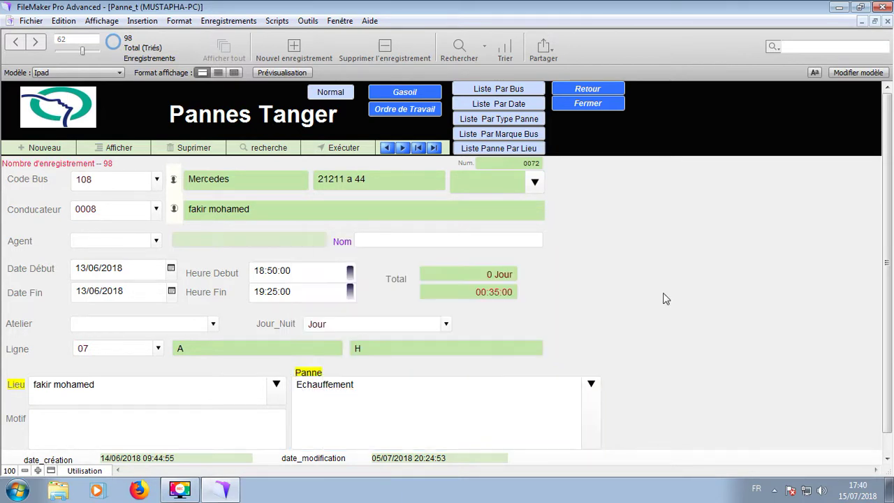
View the Tétouan personnel menu from the main menu, and return to the breakdown form
left_click(588, 88)
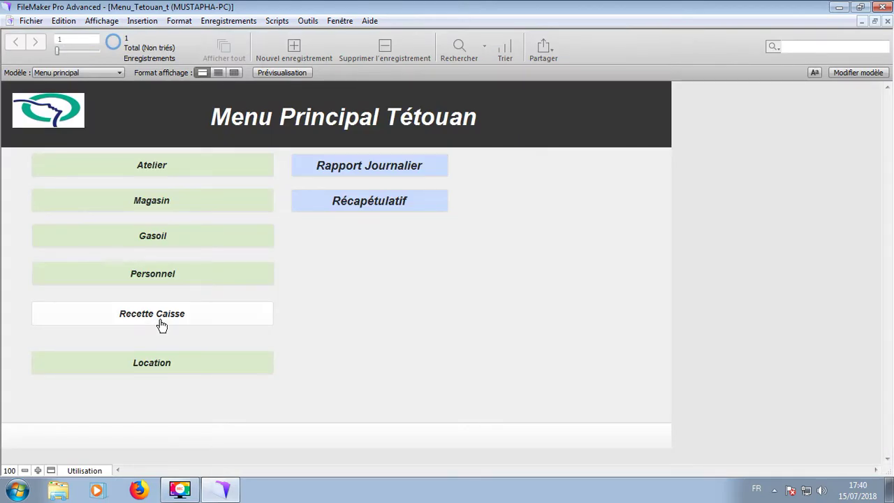
left_click(160, 274)
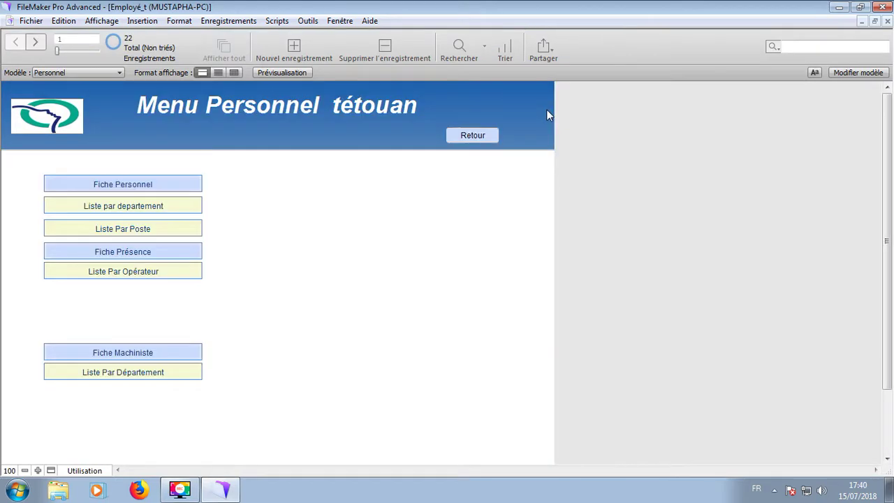
left_click(472, 135)
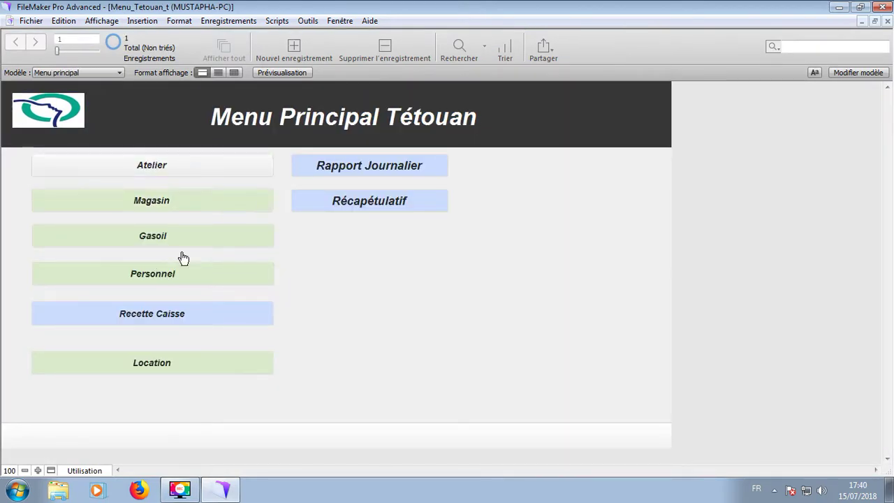
left_click(168, 289)
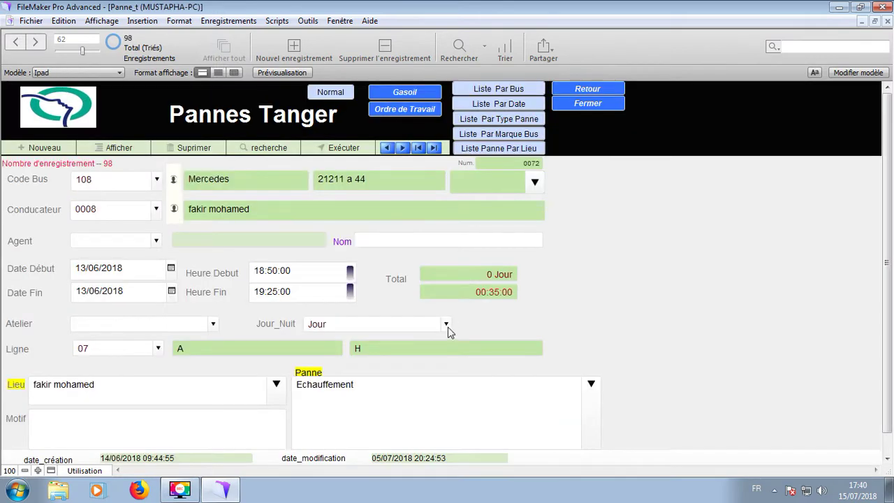
Show the breakdown list by bus brand, sort it, review the brand groups, and return to the breakdown form
left_click(514, 135)
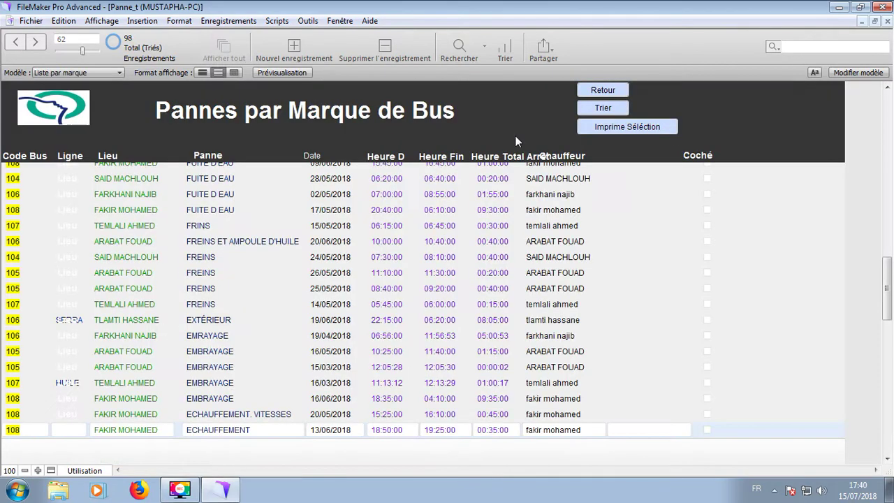
left_click(604, 110)
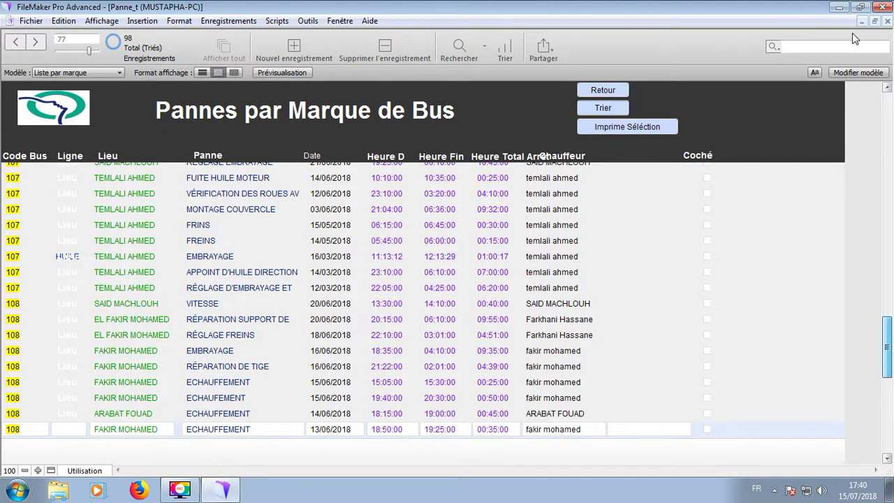
scroll(42, 203, "up", 15)
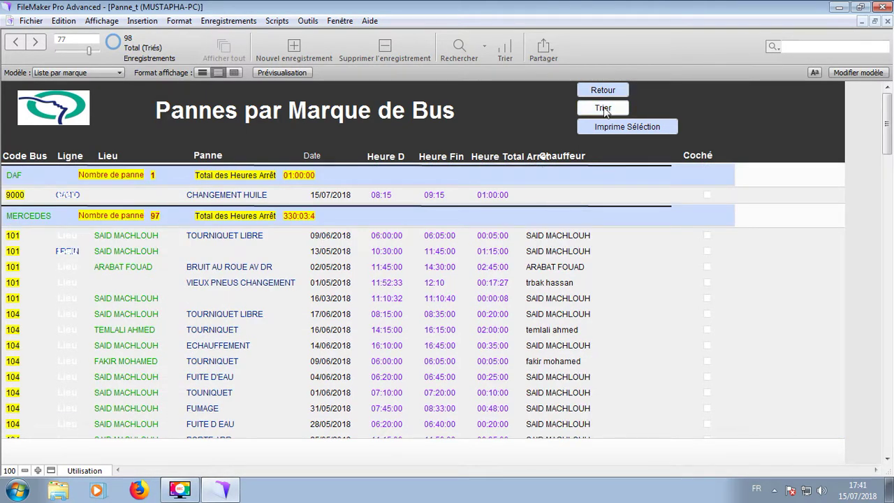
scroll(834, 220, "down", 15)
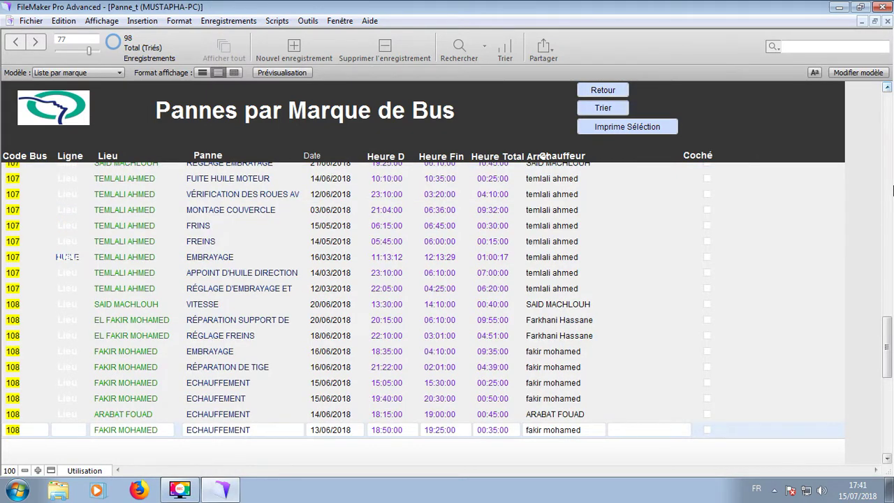
left_click_drag(887, 342, 881, 89)
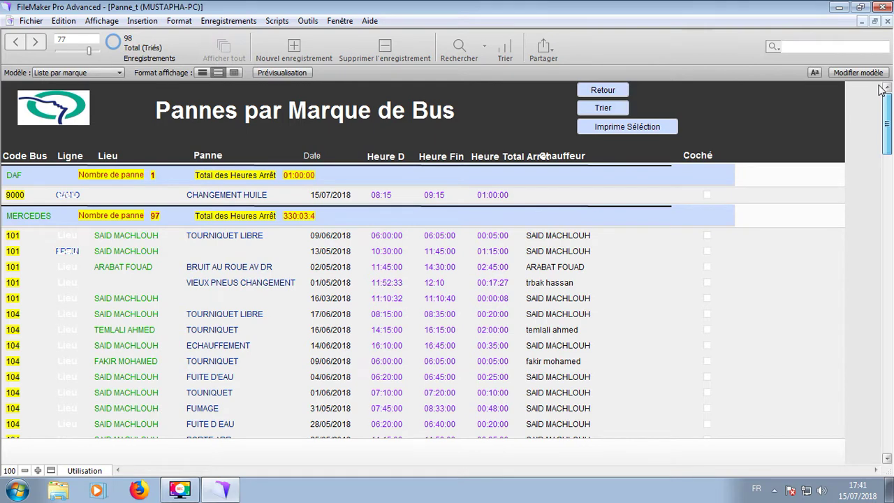
left_click(593, 90)
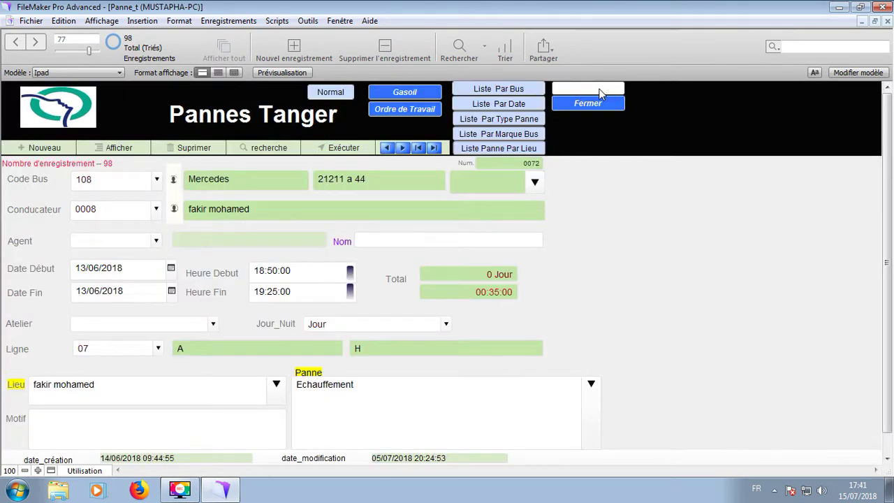
Show the breakdown list by place, sort it, review the groups and their downtime totals, and return to the form
left_click(508, 151)
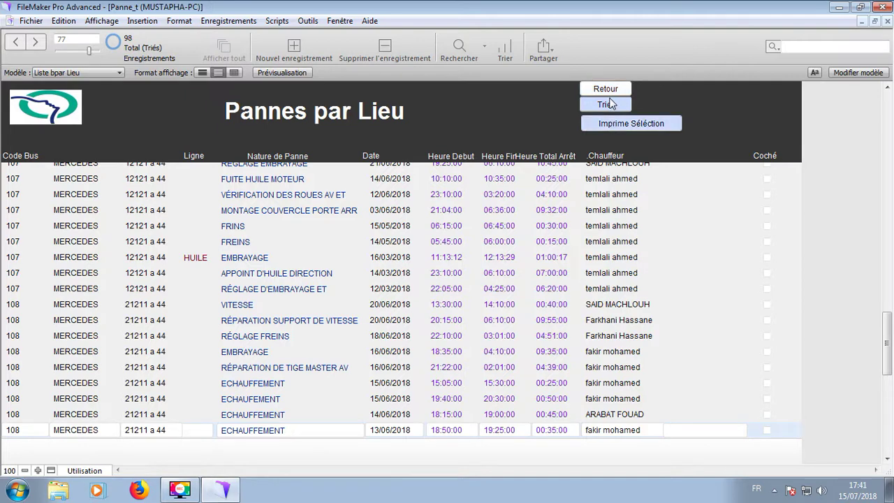
left_click(606, 105)
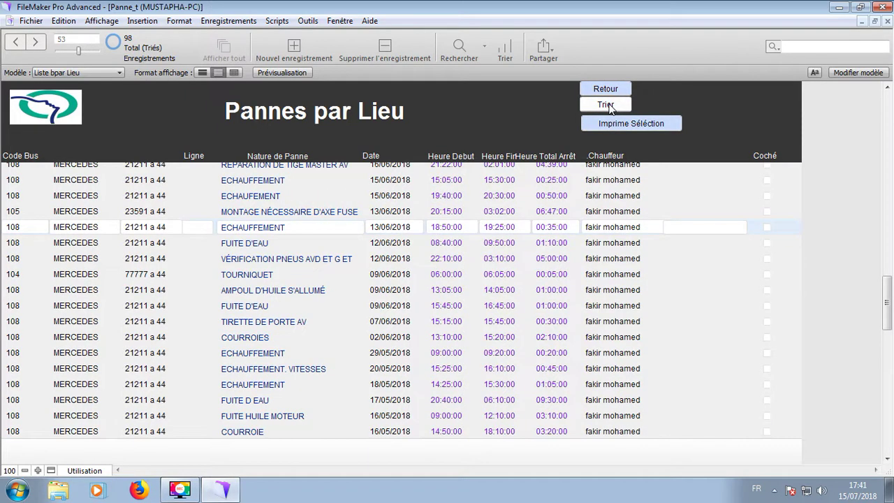
left_click_drag(887, 302, 890, 104)
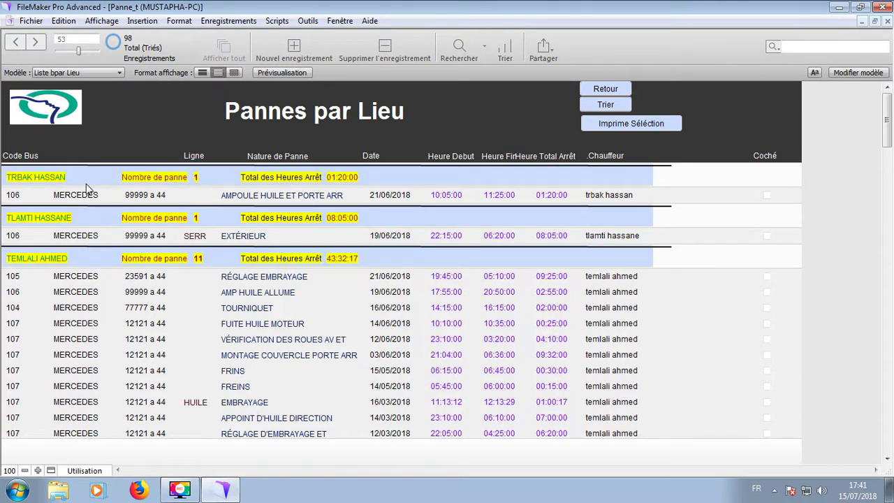
scroll(297, 272, "down", 10)
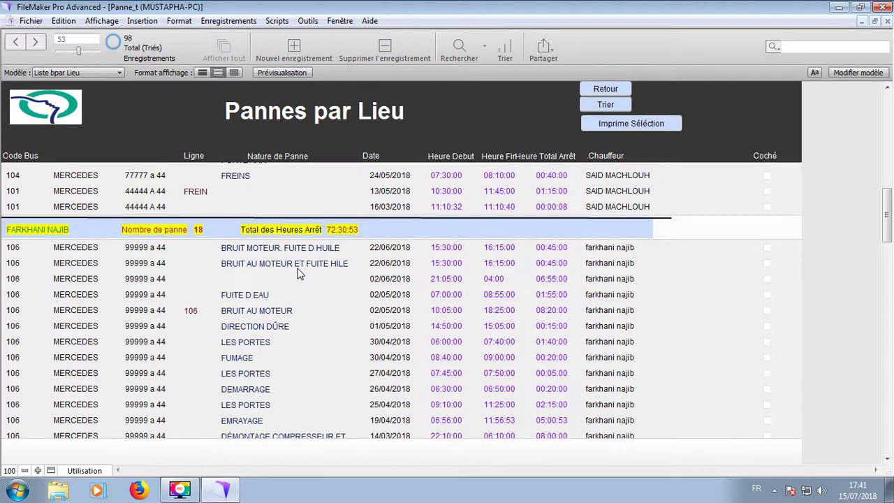
scroll(297, 273, "down", 5)
left_click(602, 90)
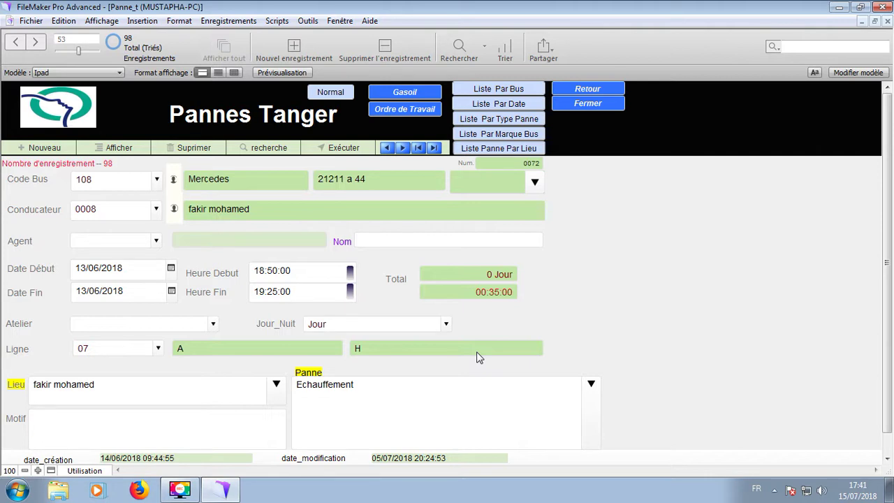
Compare the breakdown form's normal layout with the iPad layout, and go back to the main menu
left_click(328, 95)
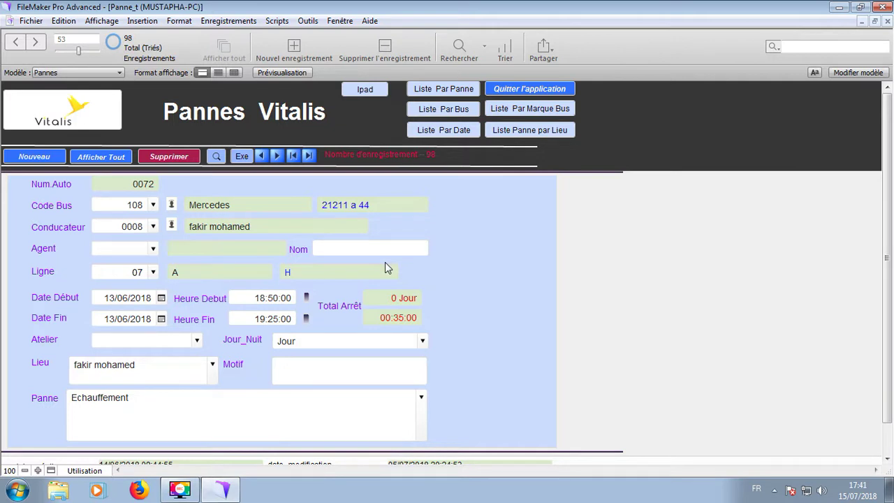
left_click(365, 89)
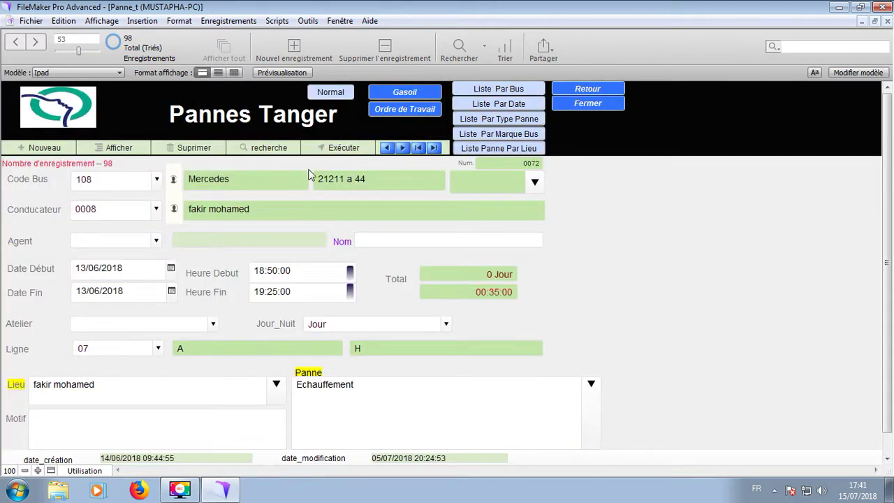
left_click(594, 92)
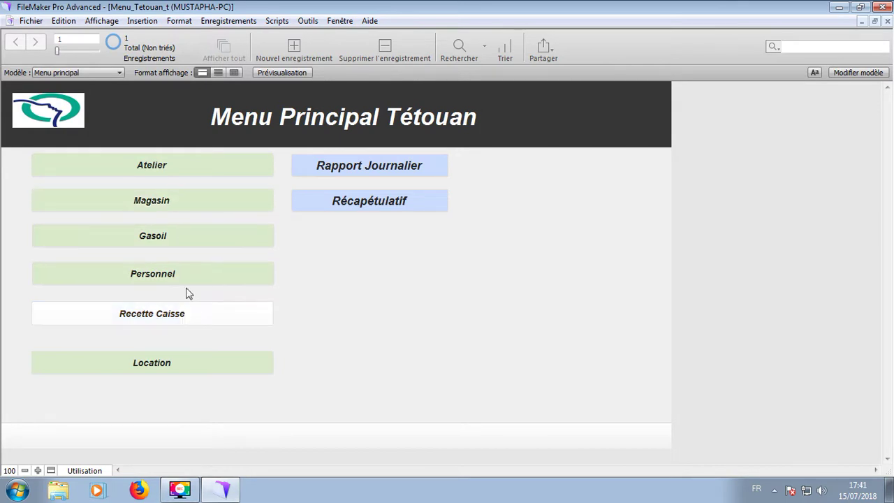
Open the bus routes from the Atelier menu and browse the records up to route 05
left_click(164, 168)
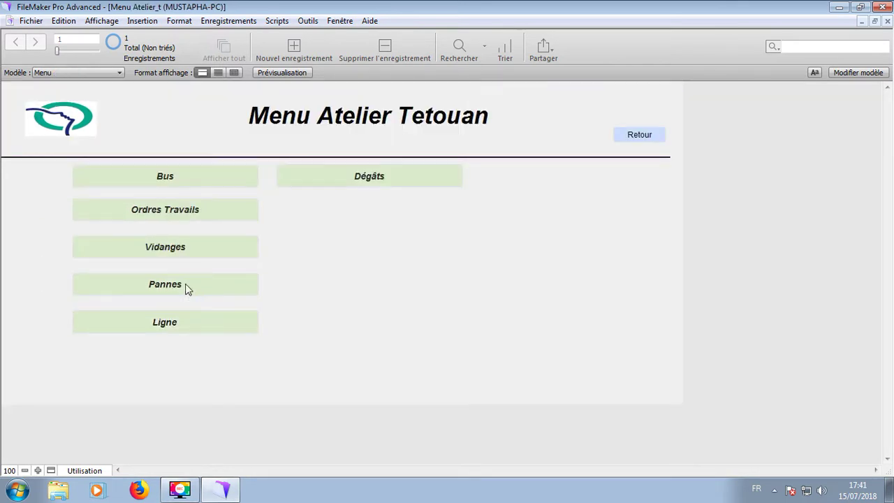
left_click(198, 325)
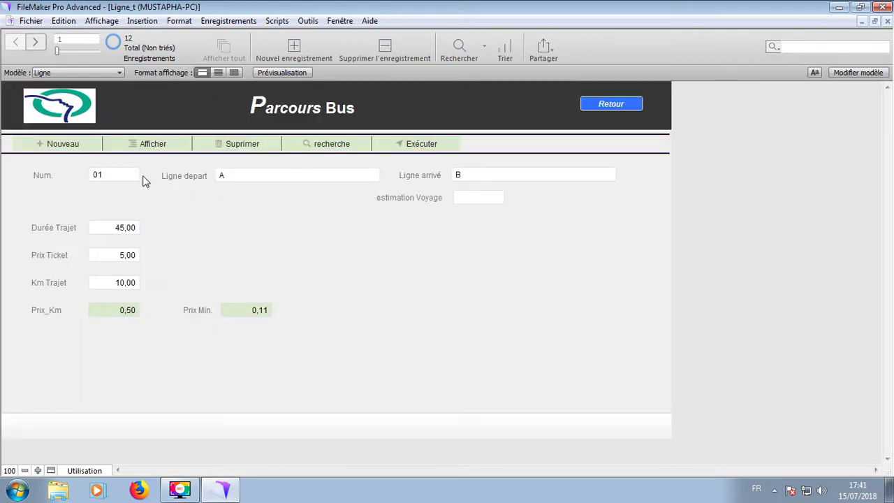
key("ctrl+Down")
key("ctrl+Down")
key("ctrl+Down")
key("ctrl+Down")
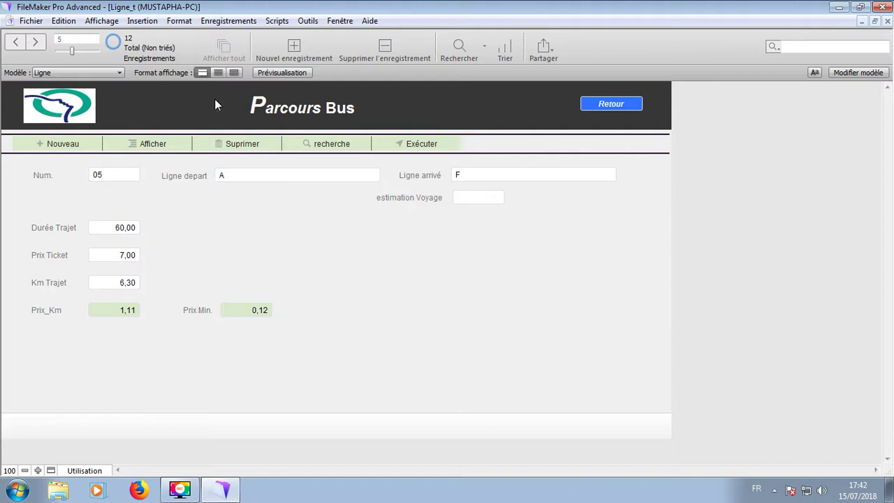
View all bus routes as a table, saving the layout change, restore the form view, and return to the workshop menu
left_click(234, 72)
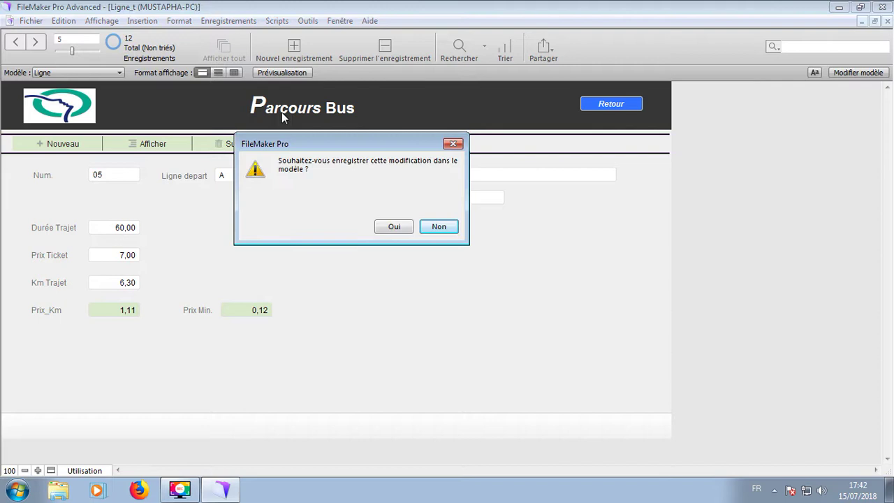
left_click(397, 227)
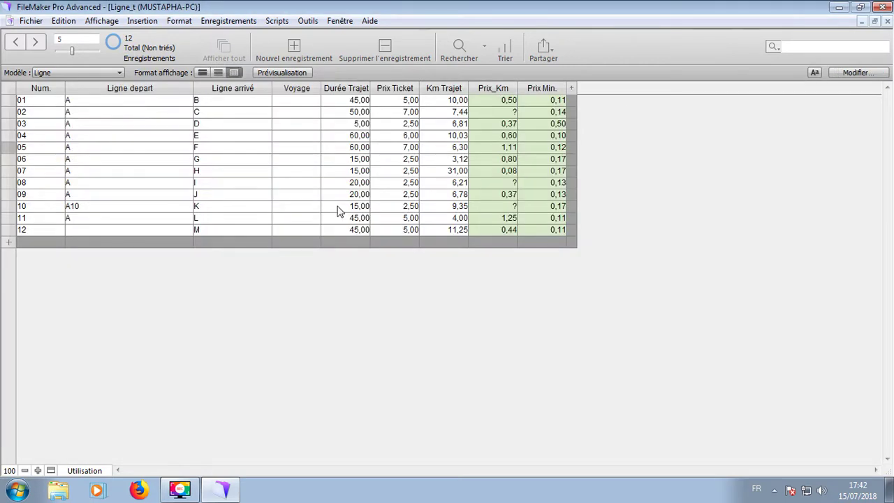
left_click(218, 94)
left_click(392, 227)
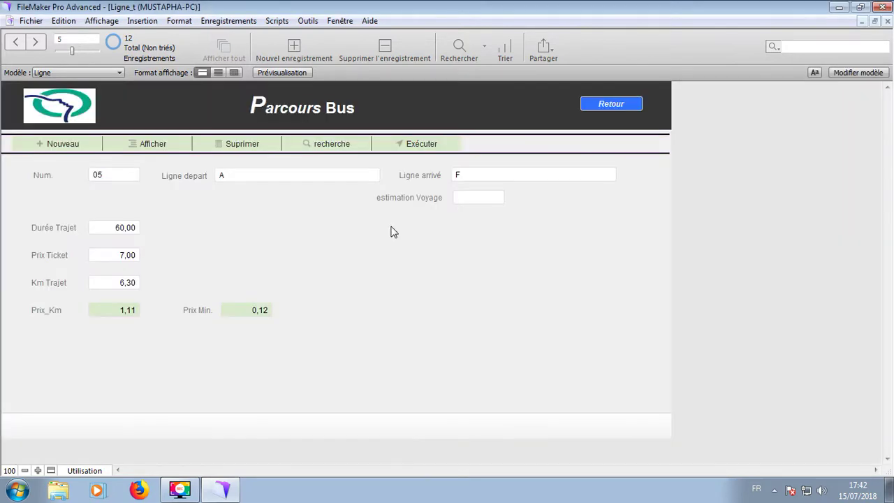
left_click(610, 102)
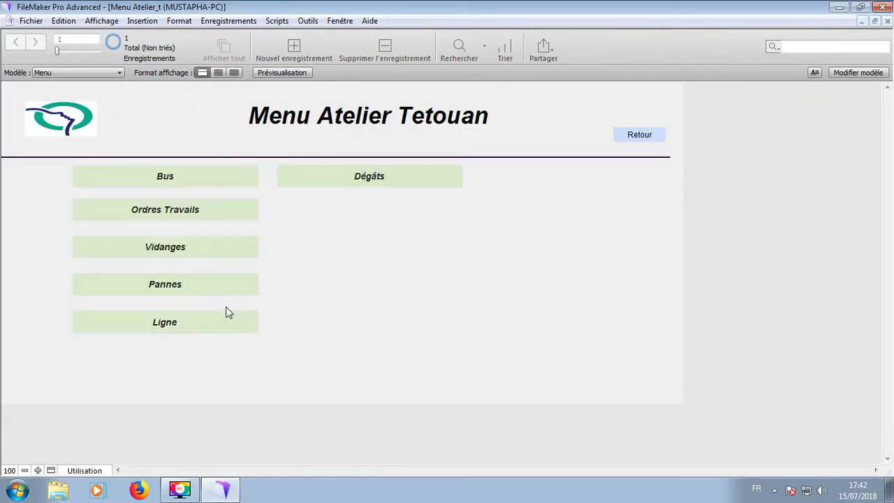
Open the workshop's work orders and select the work order number on bus 105's record
left_click(201, 215)
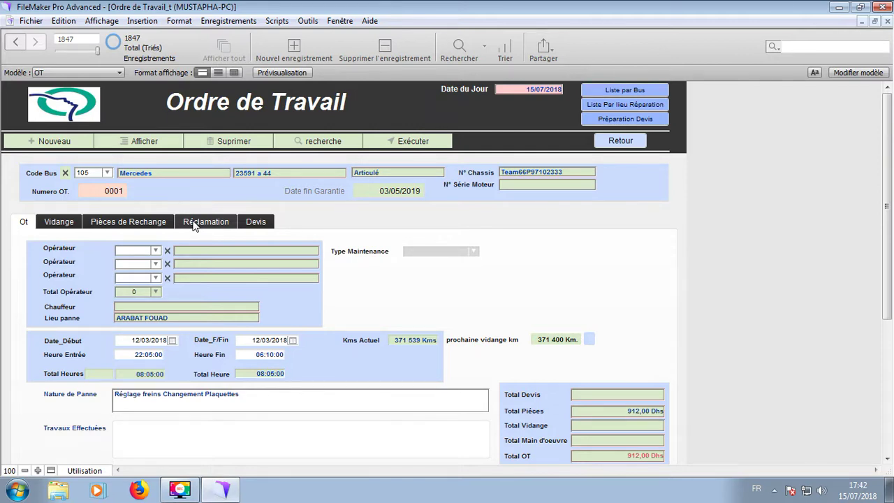
left_click(107, 189)
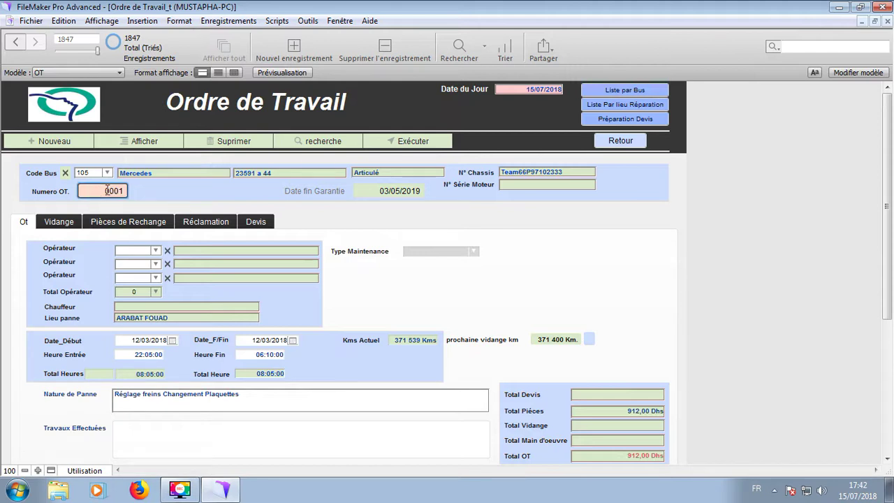
double_click(107, 190)
Go back to the breakdown form to check the breakdown number field, and return to the main menu
left_click(632, 141)
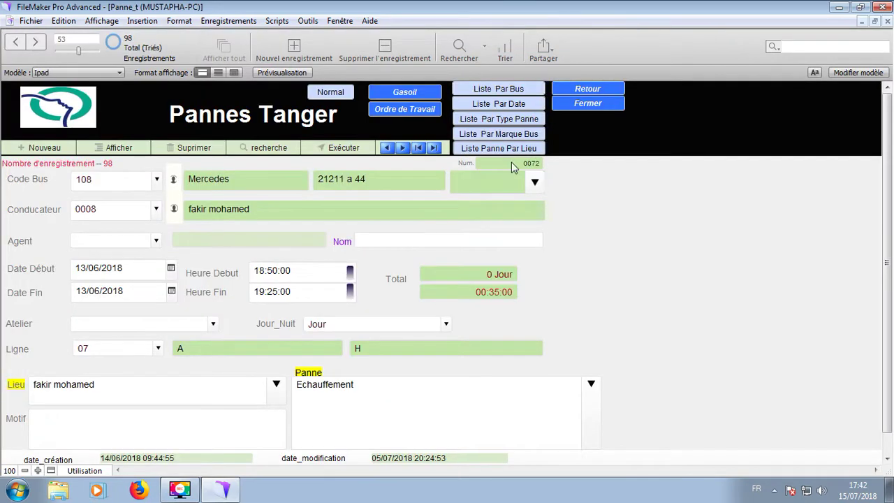
left_click(512, 163)
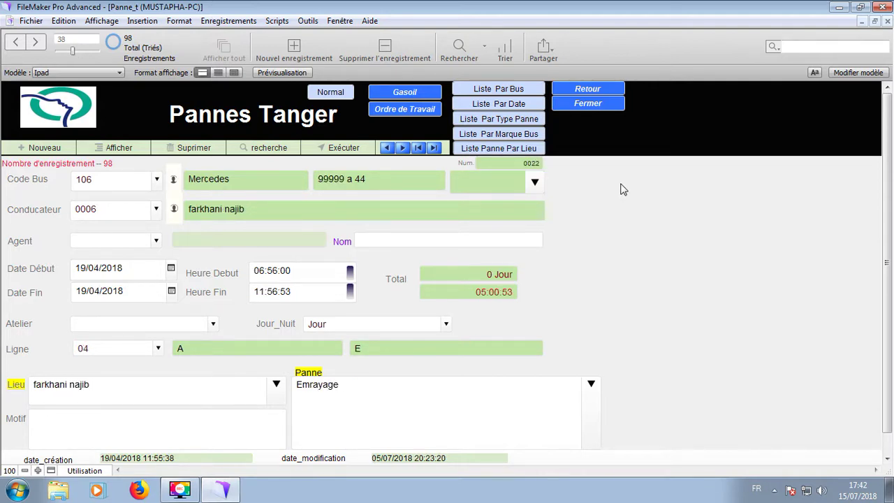
left_click(590, 91)
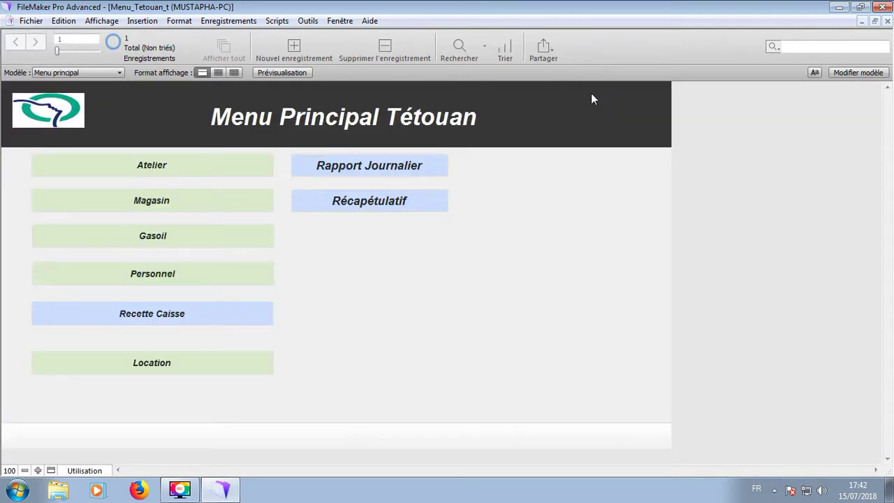
Reopen the work order form through the workshop menu and leave the work order number field
left_click(163, 171)
left_click(165, 210)
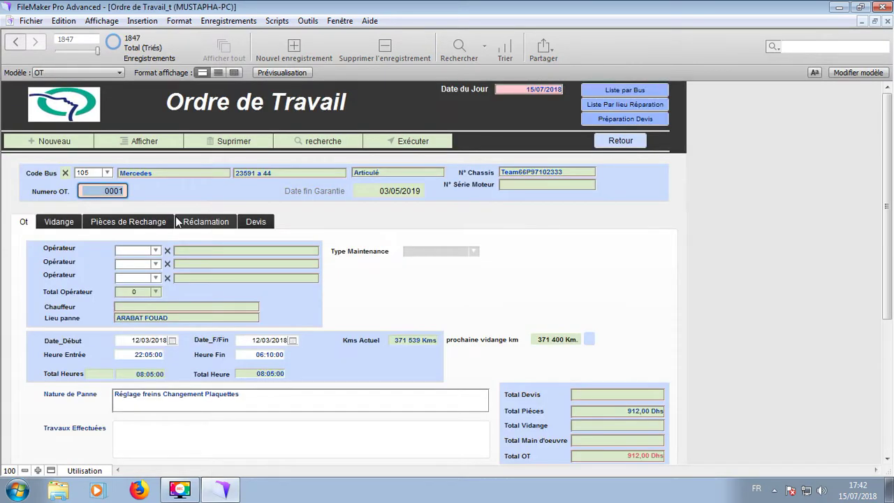
left_click(391, 289)
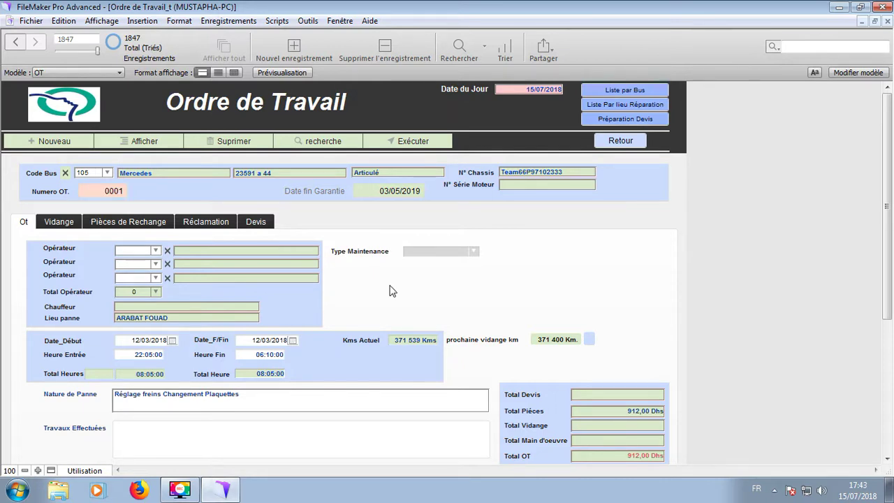
Browse to bus 105's left mirror replacement work order and look through the choices for its first operator
key("ctrl+Up")
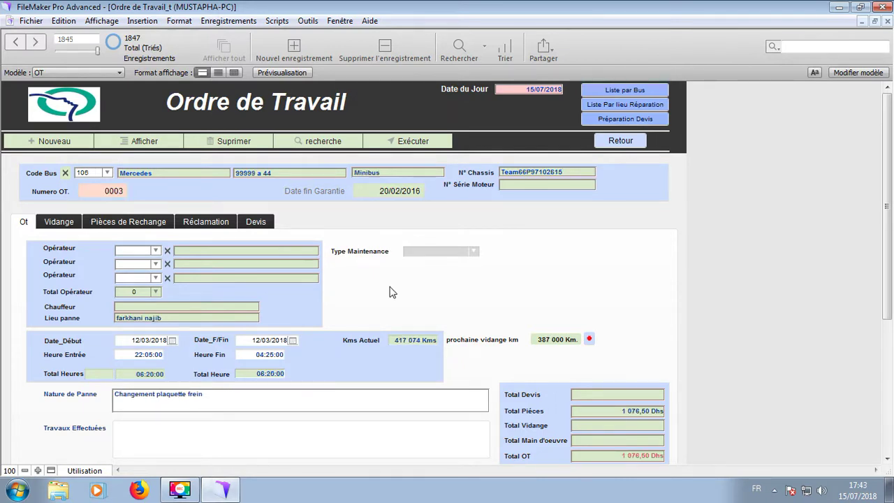
key("ctrl+Up")
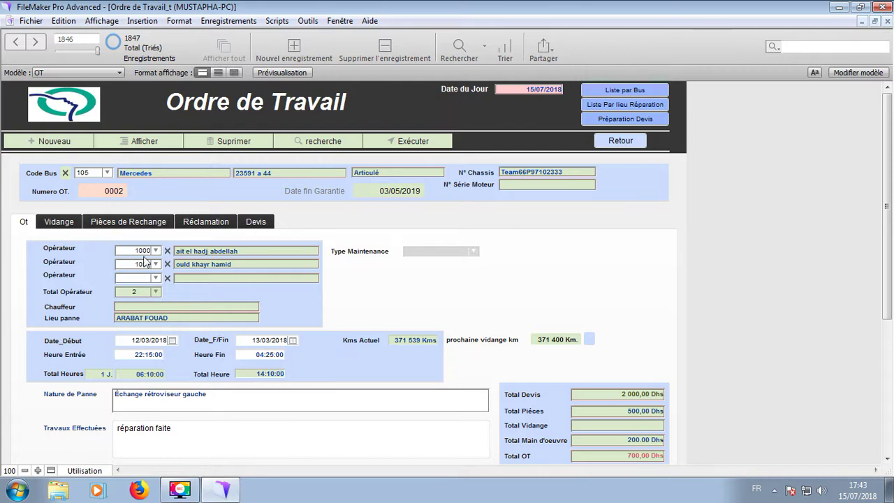
left_click(156, 250)
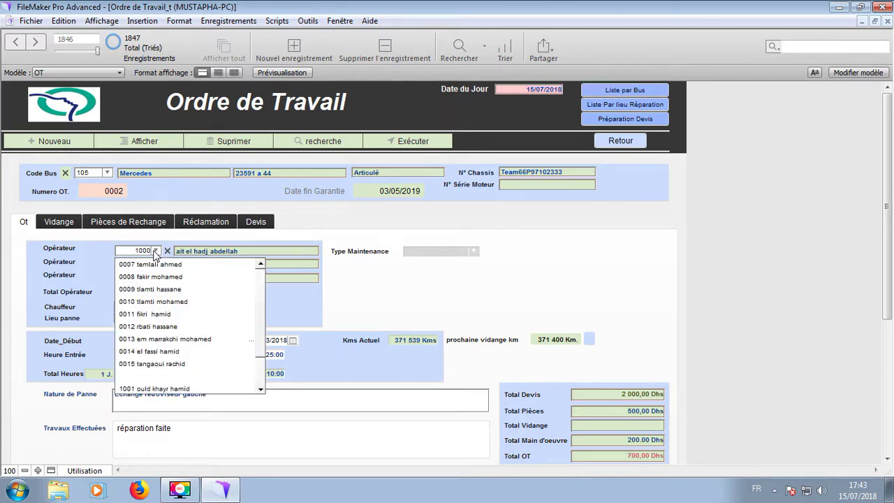
left_click(352, 280)
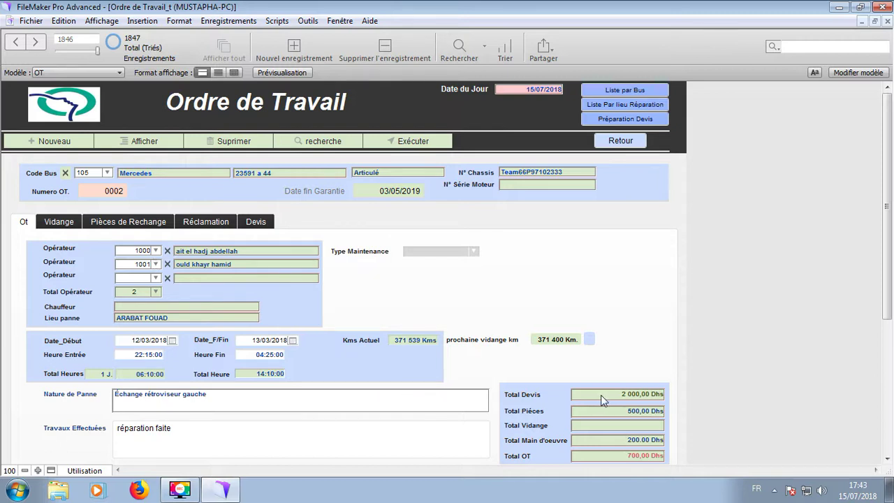
Review the mirror work order's quote lines, and return to its main details to check the parts total
left_click(256, 221)
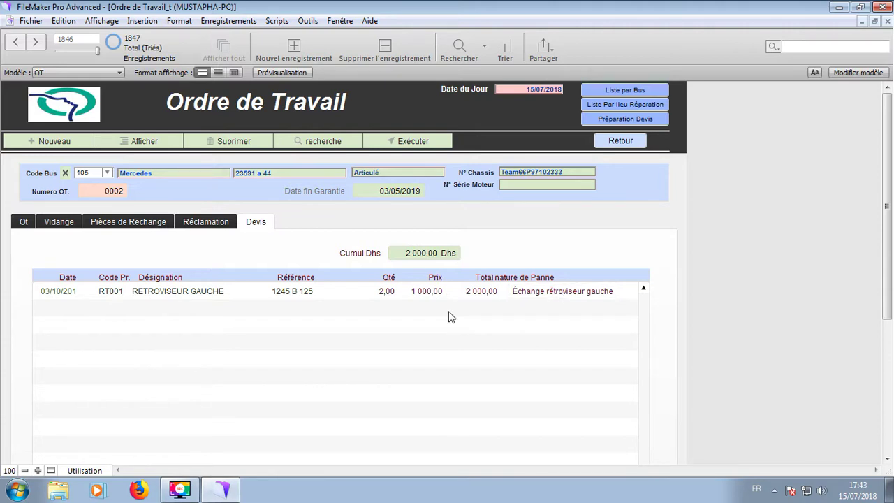
left_click(25, 225)
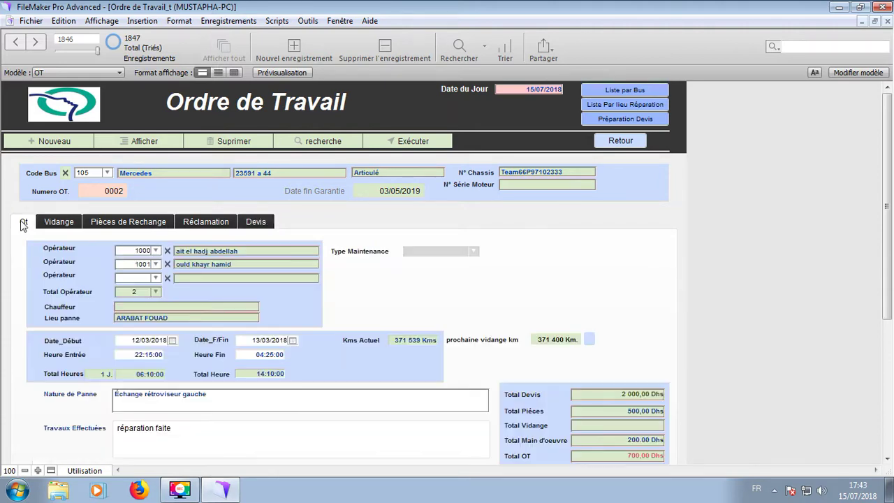
left_click(617, 412)
key("ctrl+a")
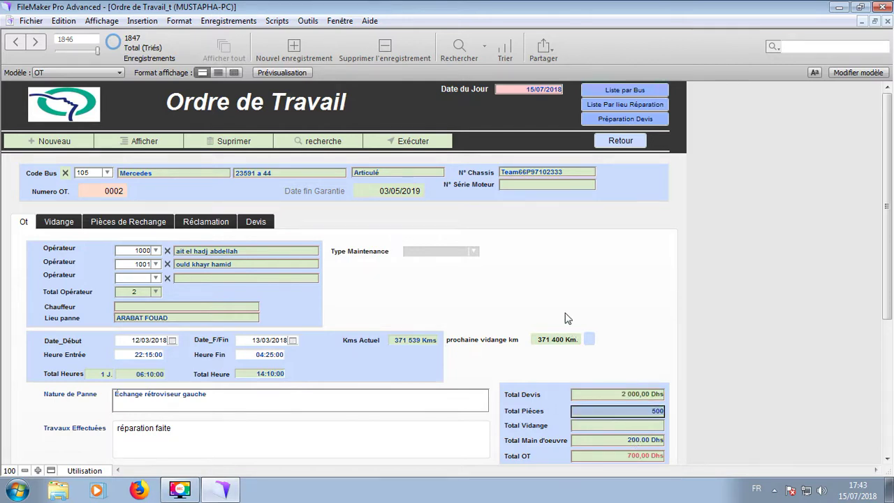
left_click(567, 317)
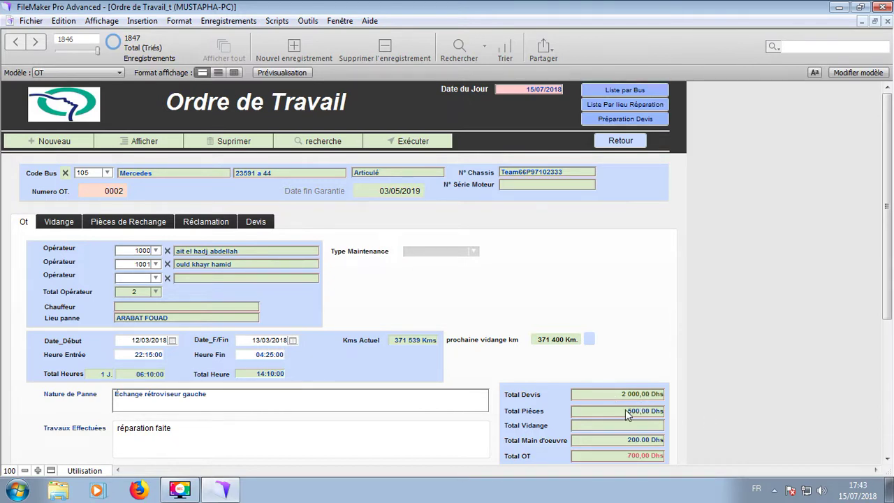
left_click(626, 412)
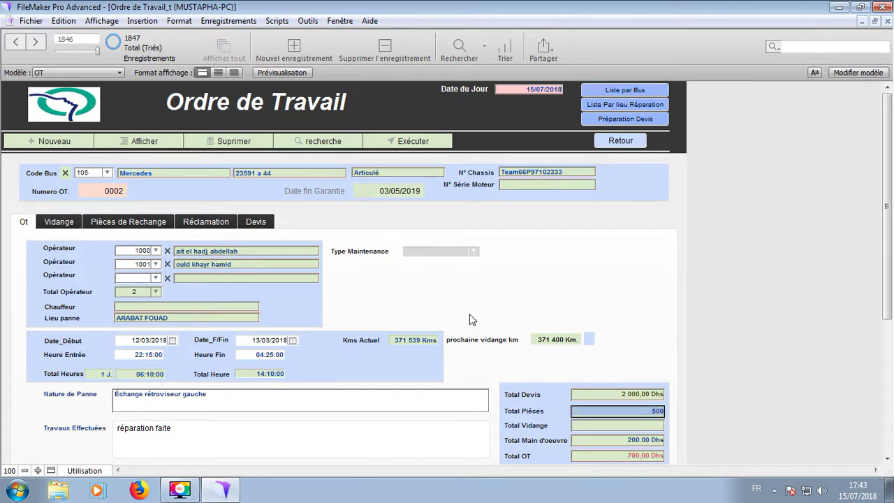
left_click(257, 211)
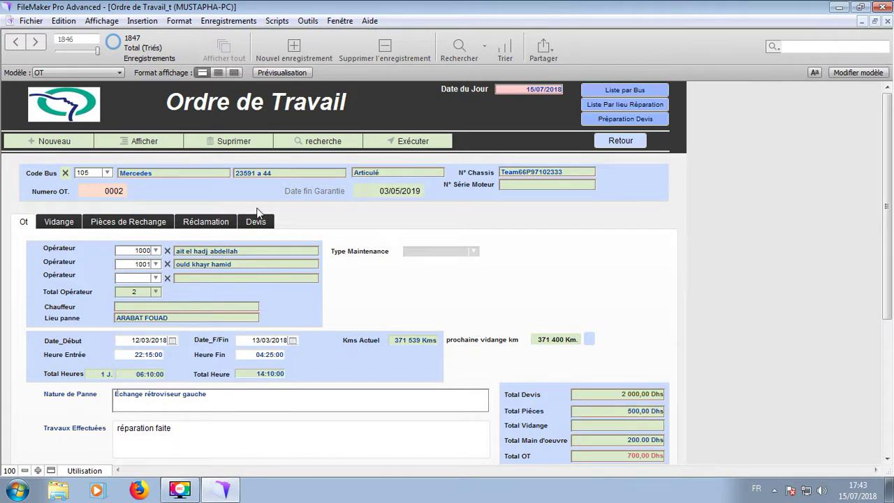
Review the work order's spare parts and check its labour, overall and parts totals in the main details
left_click(130, 222)
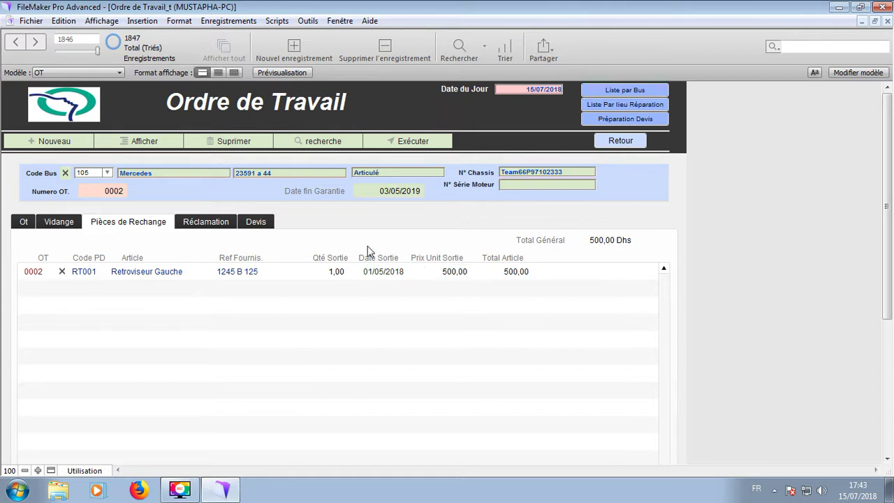
left_click(23, 222)
left_click(648, 440)
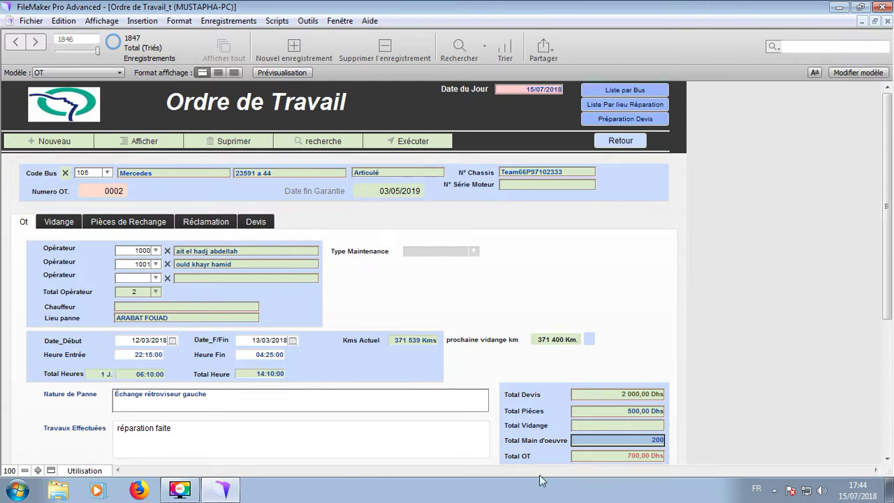
left_click(613, 457)
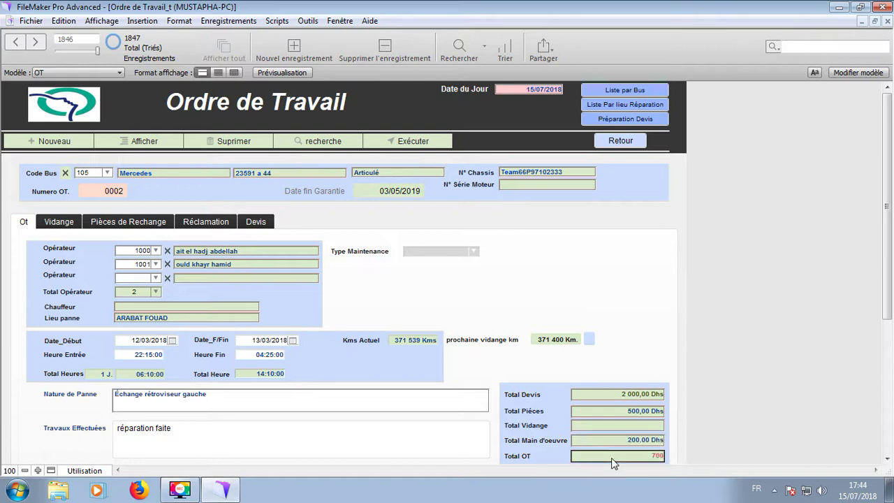
left_click(740, 423)
left_click(611, 446)
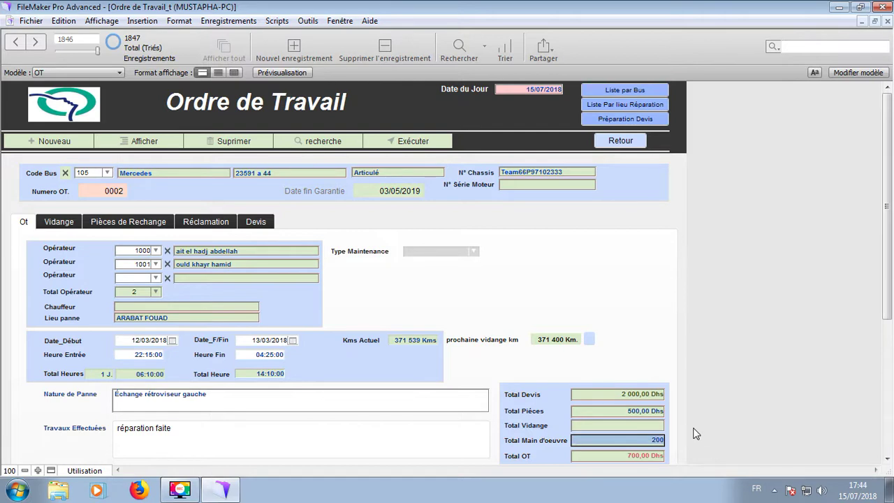
left_click(619, 412)
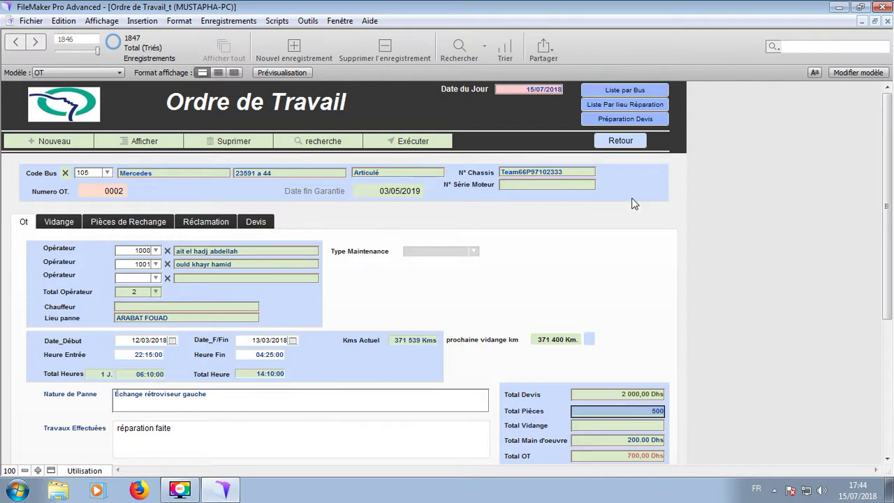
Look through bus 105's complaints and the work order's quote, and return to the main work order details
left_click(204, 222)
scroll(287, 332, "down", 2)
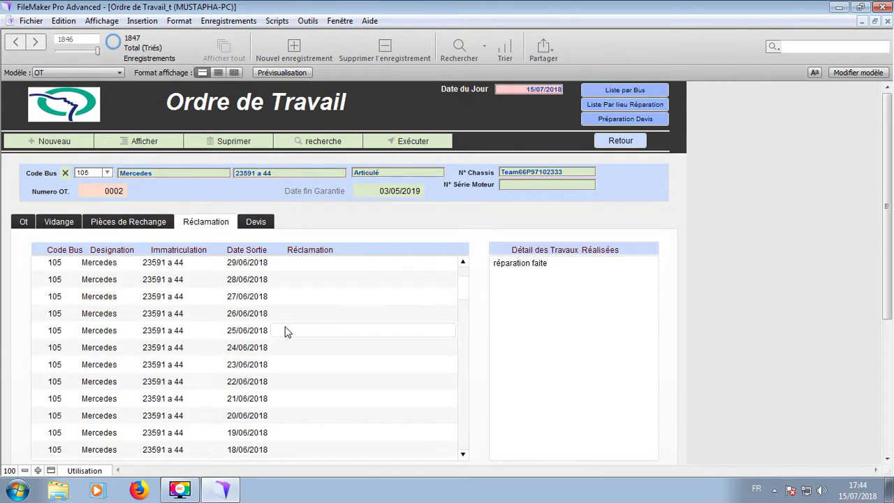
scroll(281, 331, "up", 2)
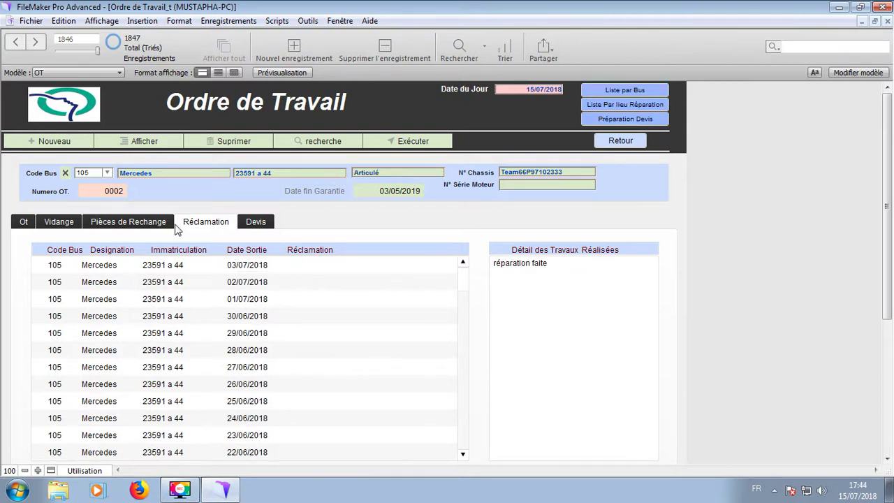
left_click(249, 224)
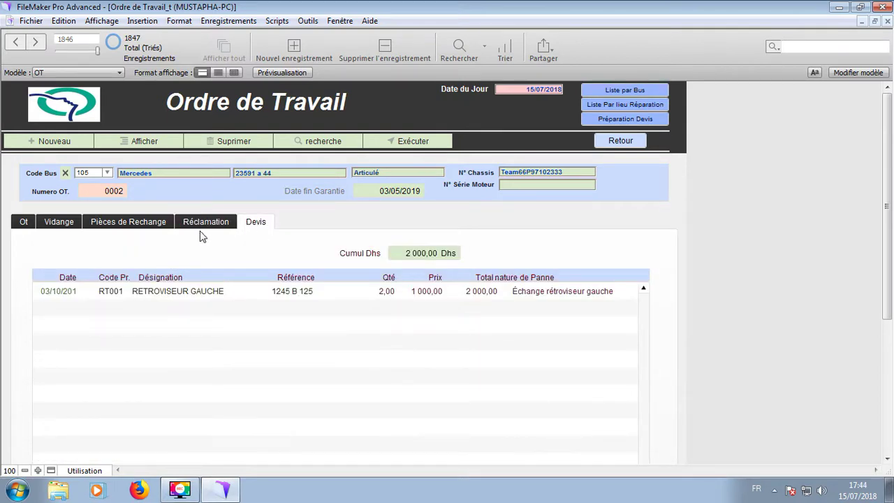
left_click(24, 222)
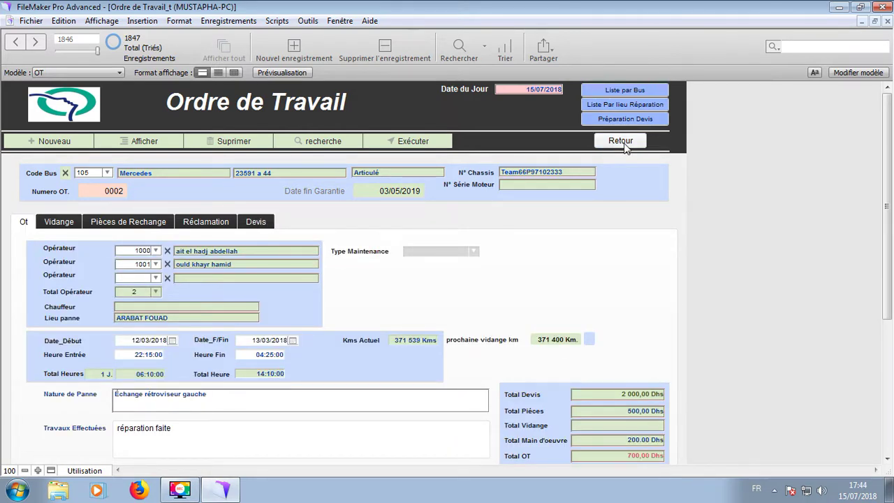
View the work order lists by bus and by repair location, sorting each accordingly, and return to the work order form
left_click(633, 92)
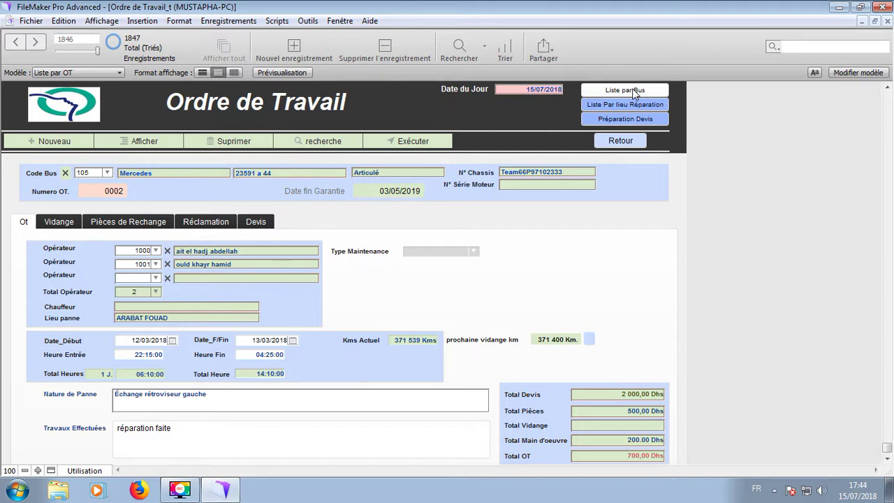
left_click(633, 91)
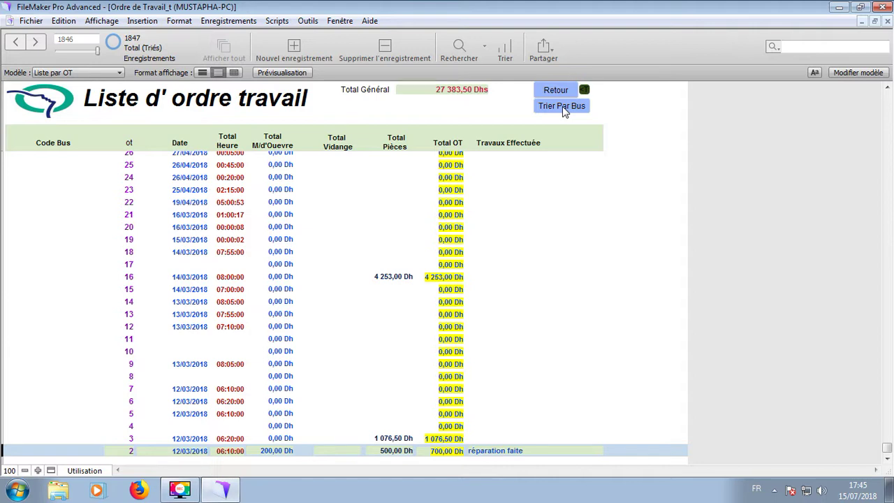
left_click(562, 106)
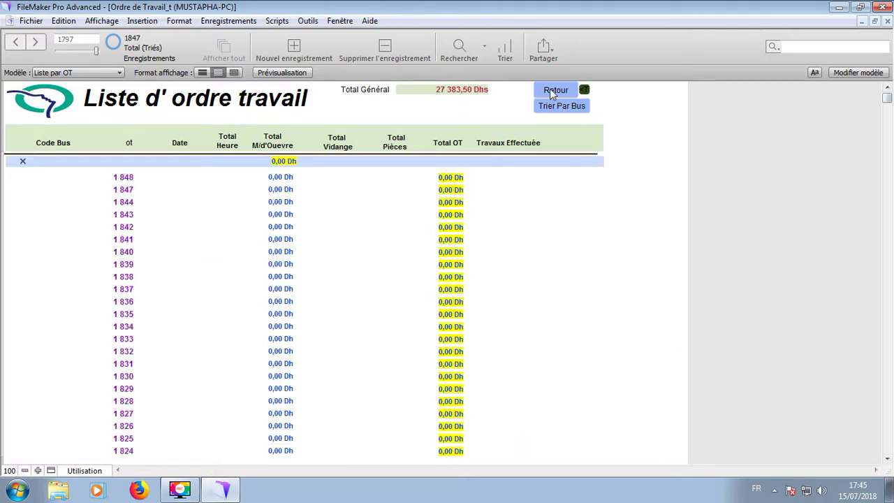
left_click(550, 89)
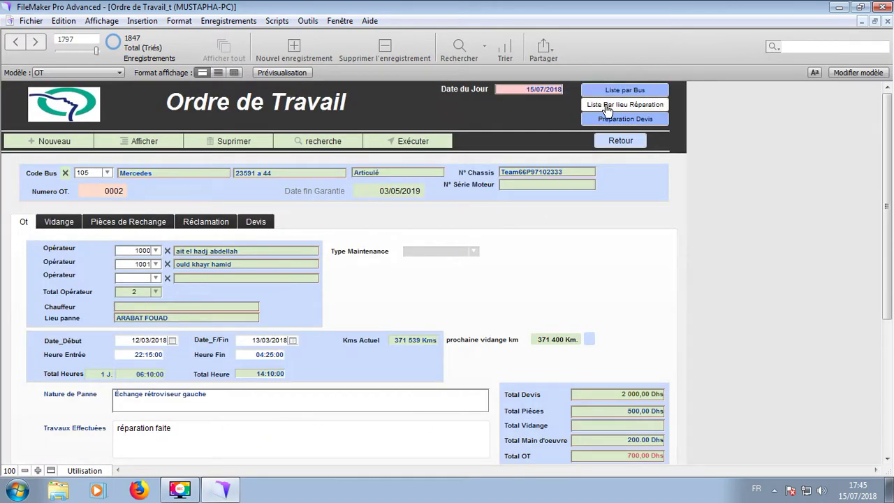
left_click(607, 109)
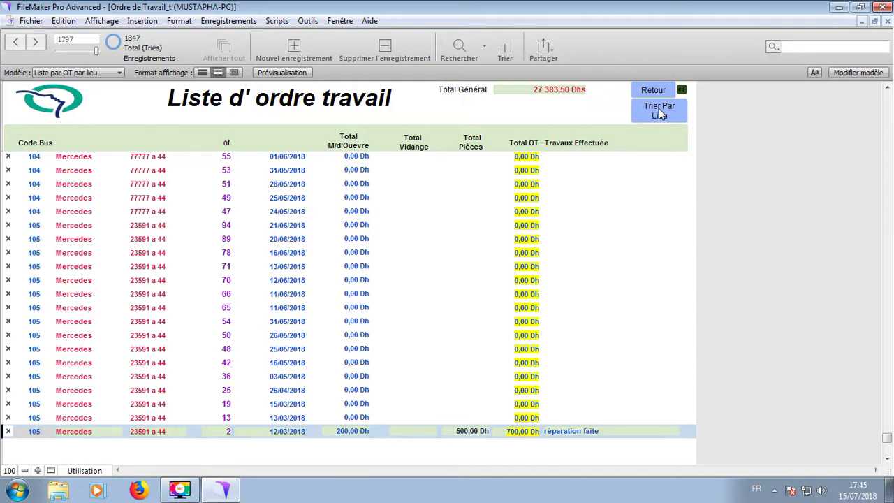
left_click(659, 112)
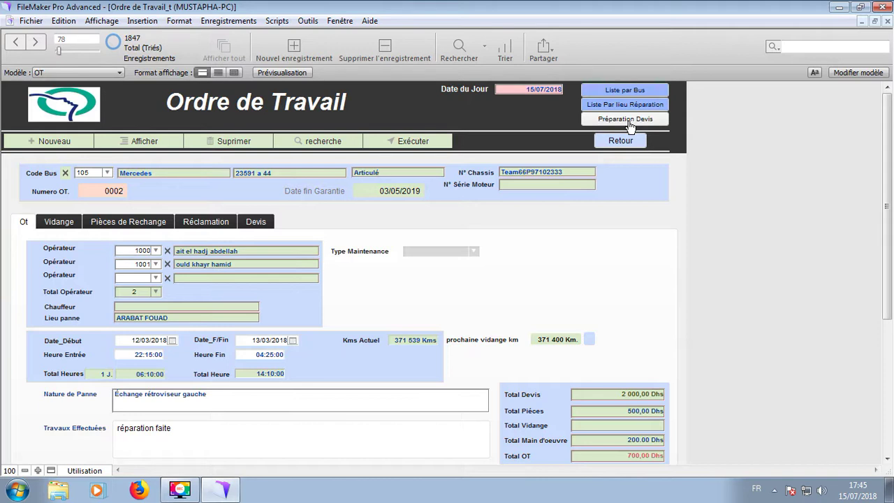
Open the Vidange Tétouan menu and view the gearbox (Boite) and rear axle (Pont Arrière) forms, returning to the menu
left_click(628, 120)
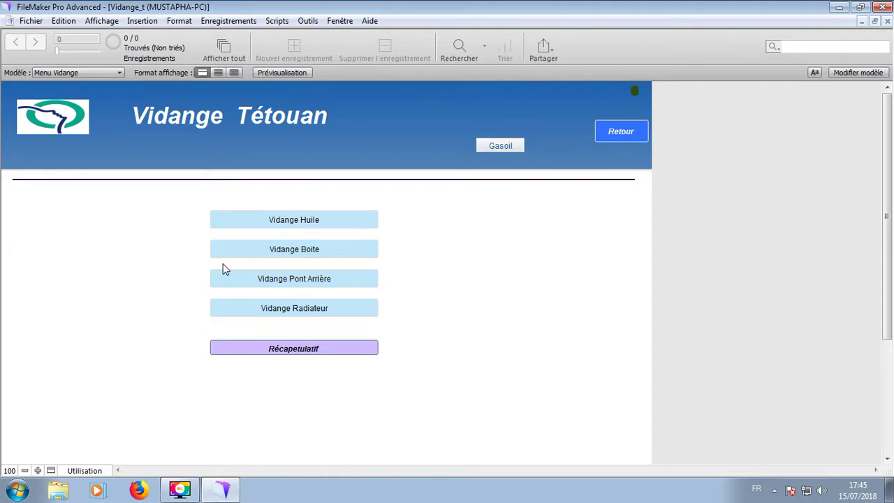
left_click(297, 228)
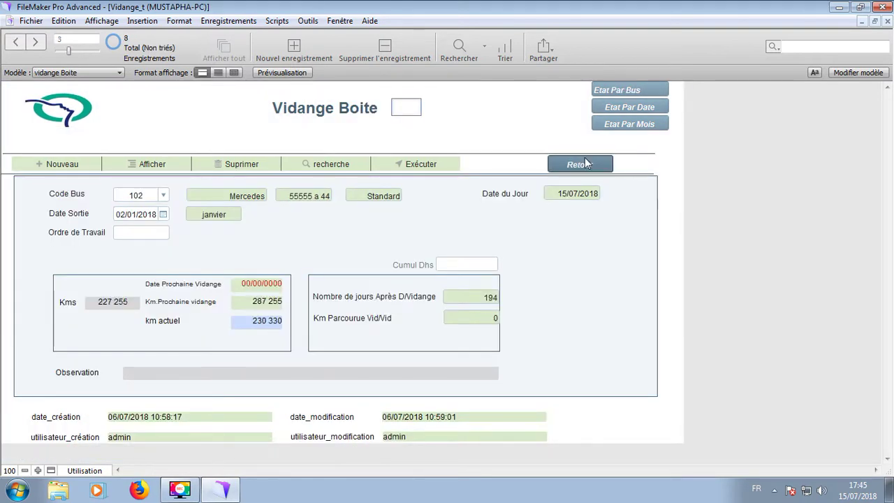
left_click(586, 164)
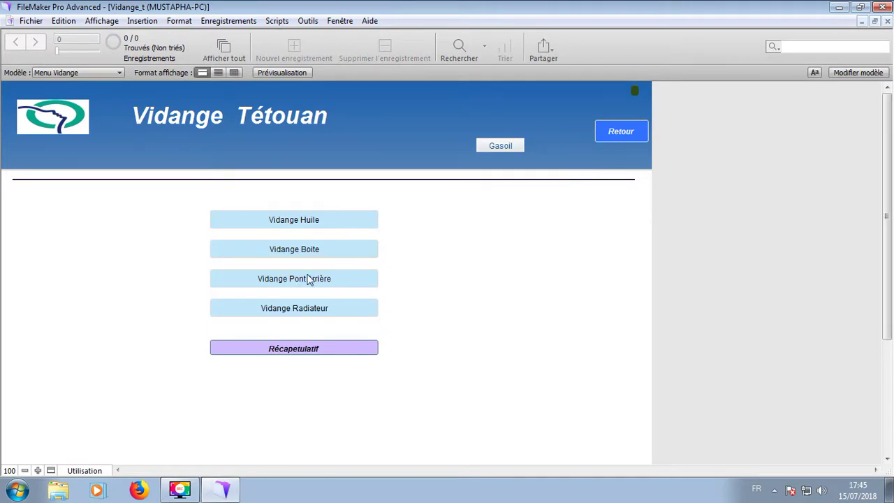
left_click(310, 278)
left_click(566, 167)
Open the Vidange Huile form, view its report by bus sorted by bus, and return to the form from bus 103's record
left_click(299, 222)
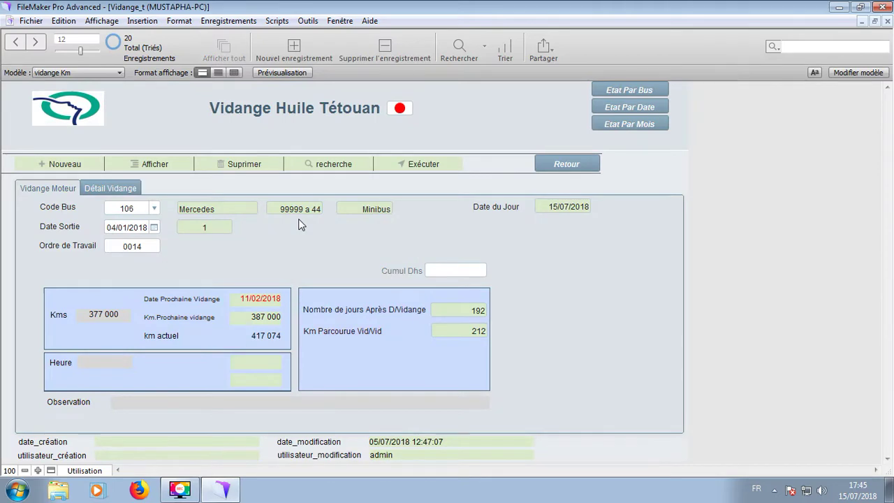
left_click(620, 91)
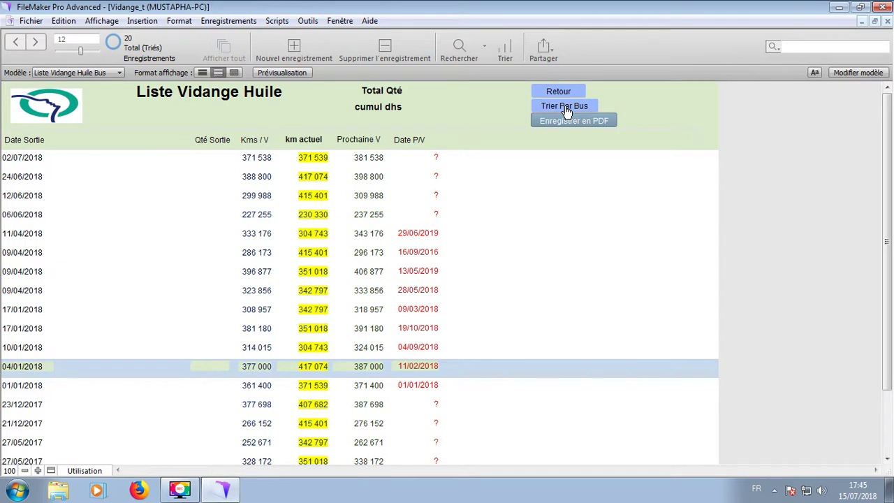
left_click(565, 110)
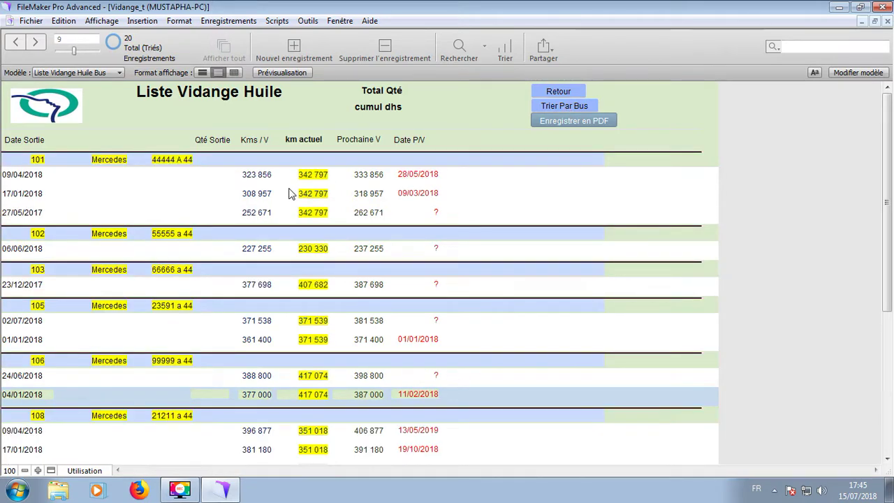
key("ctrl+Up")
key("ctrl+Up")
key("ctrl+Up")
key("ctrl+Up")
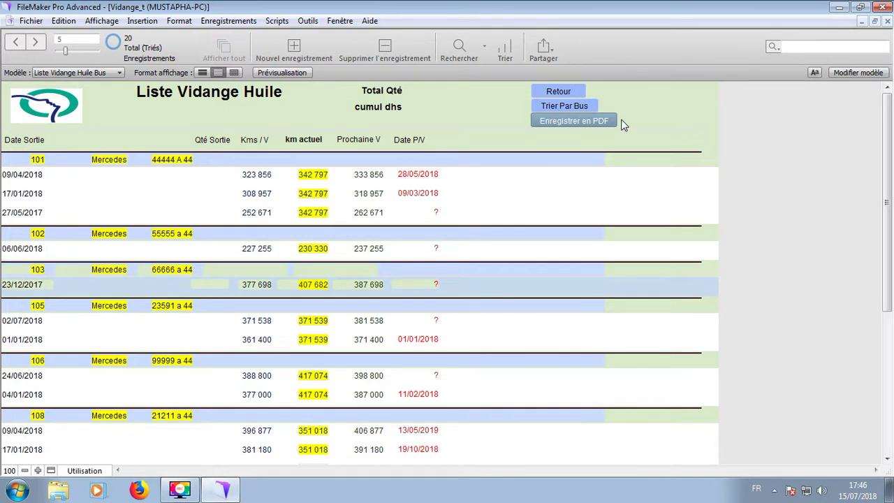
left_click(564, 95)
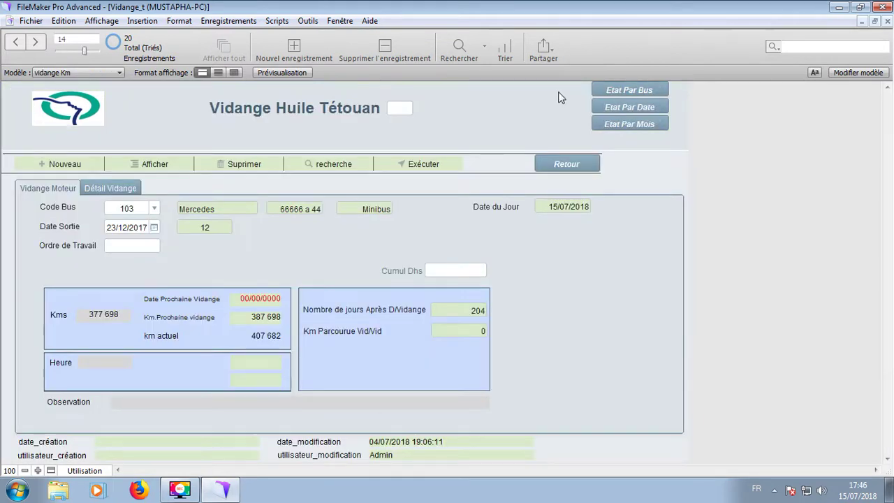
View the oil change report by date and return to the oil change form
left_click(623, 109)
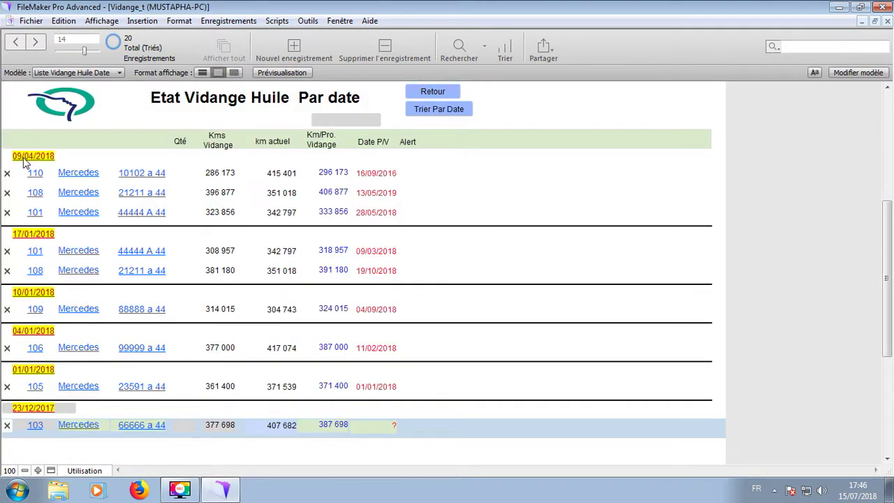
left_click(433, 93)
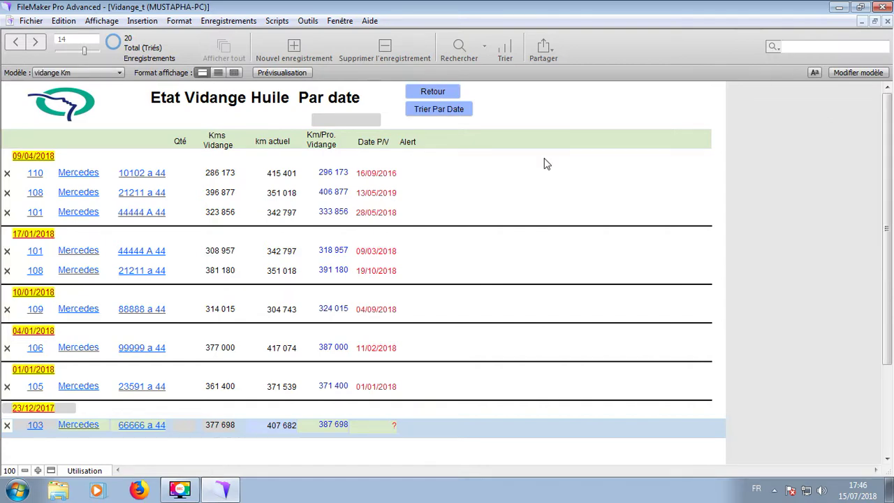
View the oil change report by month, sorted by month, and return to the Vidange Tétouan menu
left_click(651, 109)
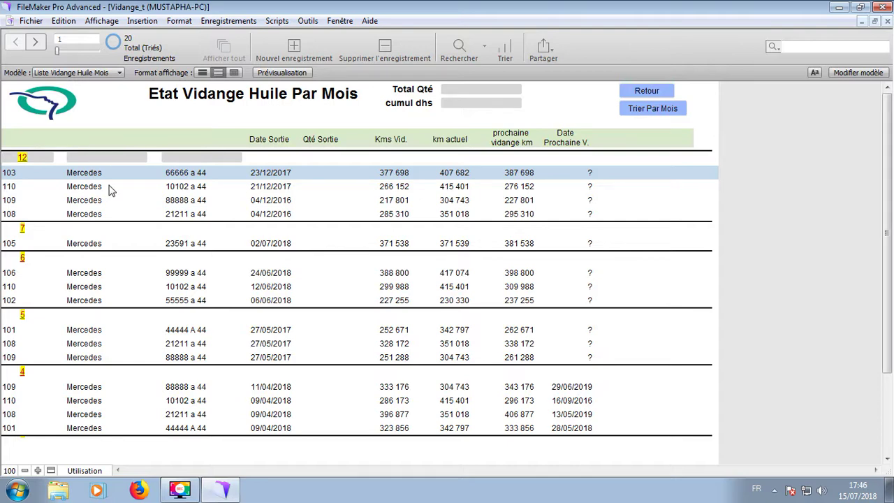
scroll(115, 210, "down", 3)
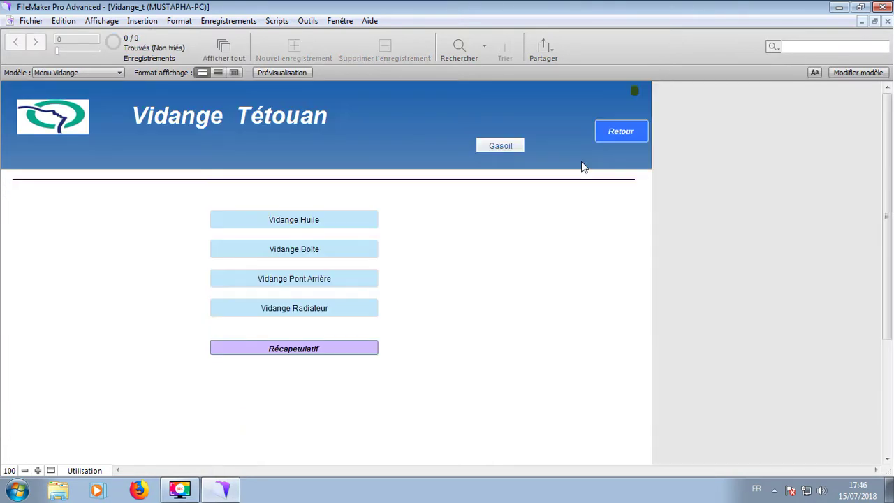
Open the oil change recap list, sort it, check bus 106's engine oil alert, and return to the Tétouan workshop menu
left_click(305, 353)
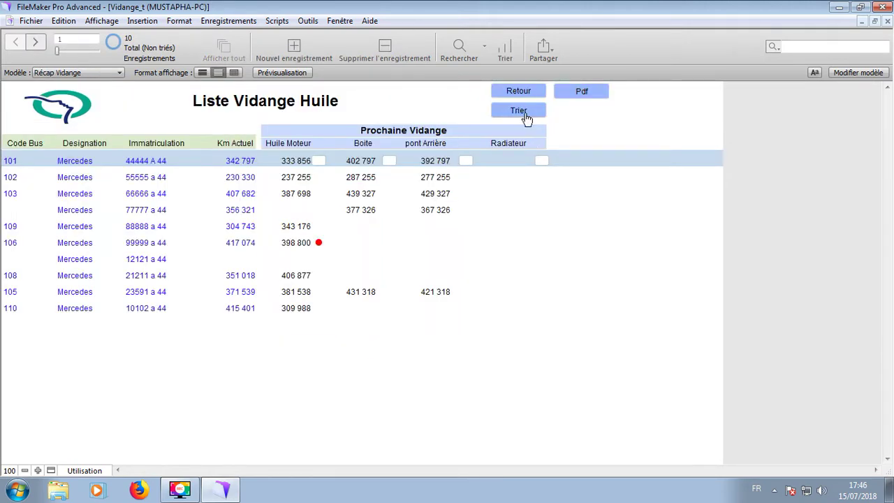
left_click(525, 117)
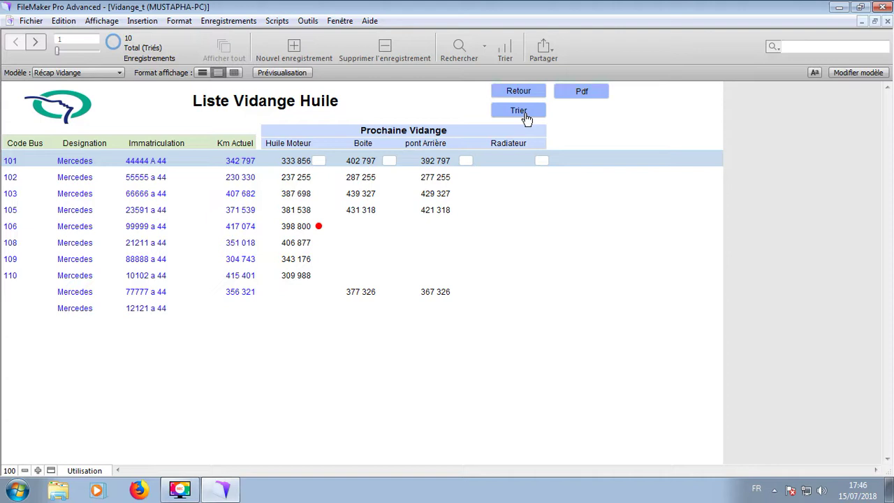
left_click(319, 230)
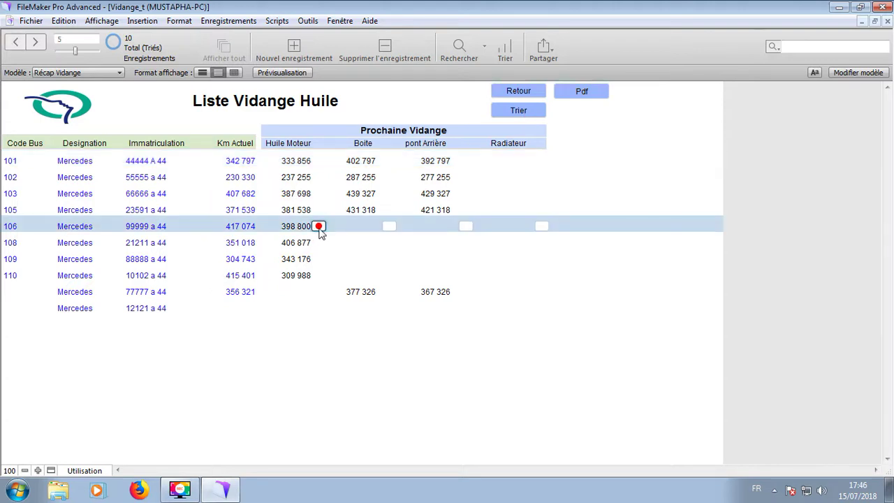
left_click(16, 226)
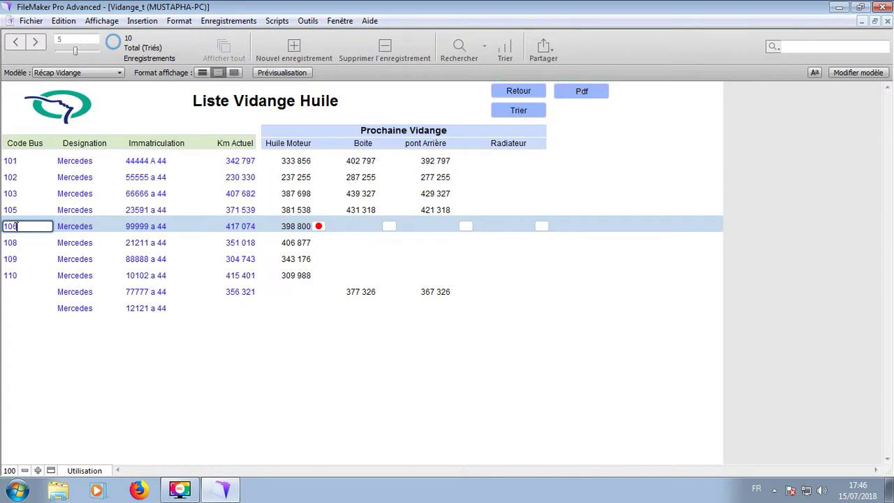
left_click(513, 91)
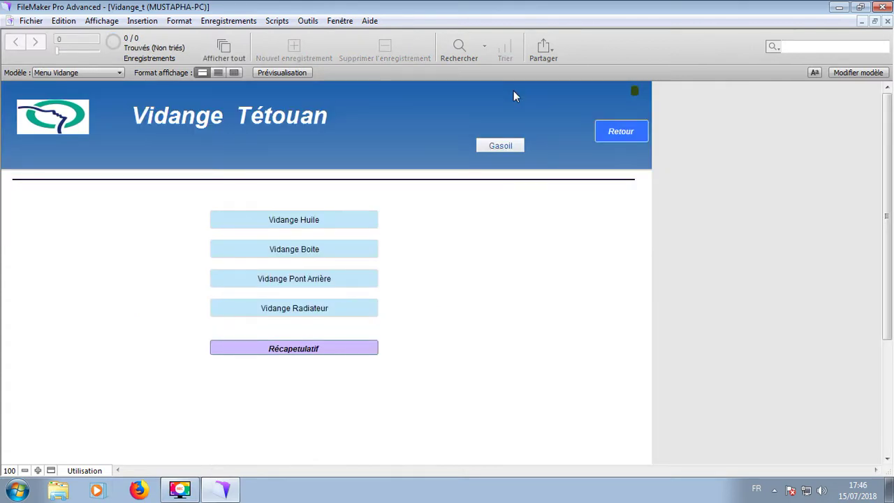
left_click(513, 96)
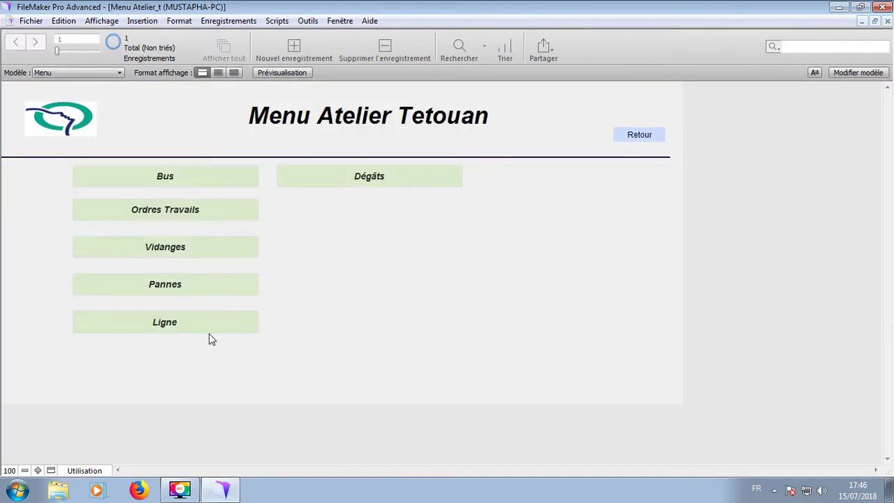
Open the Dégâts form and examine bus 105's damage record, including its work order number field
left_click(383, 184)
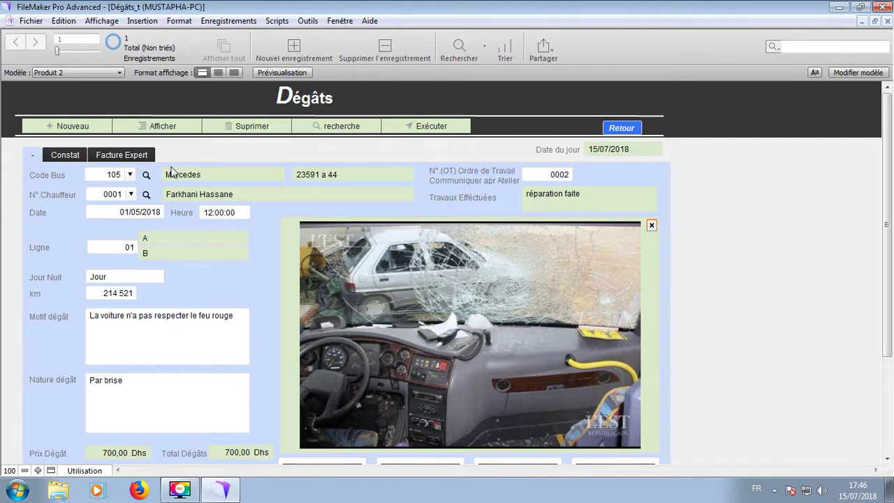
left_click(559, 177)
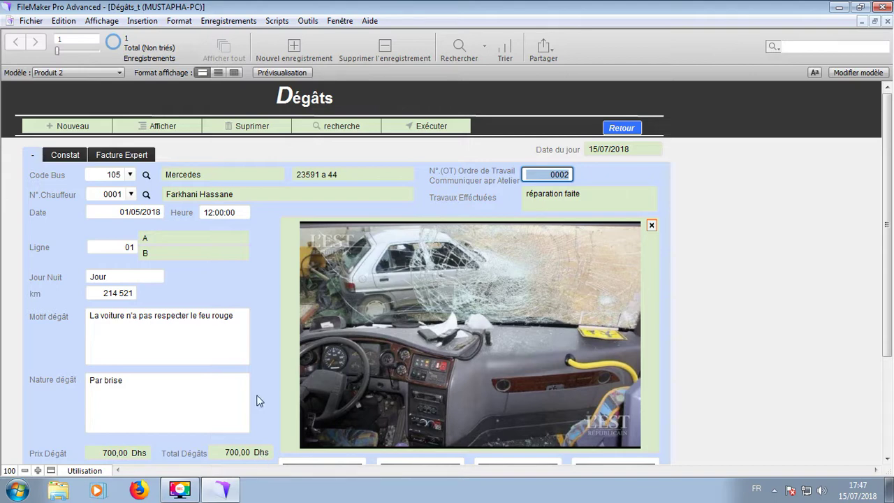
left_click(220, 276)
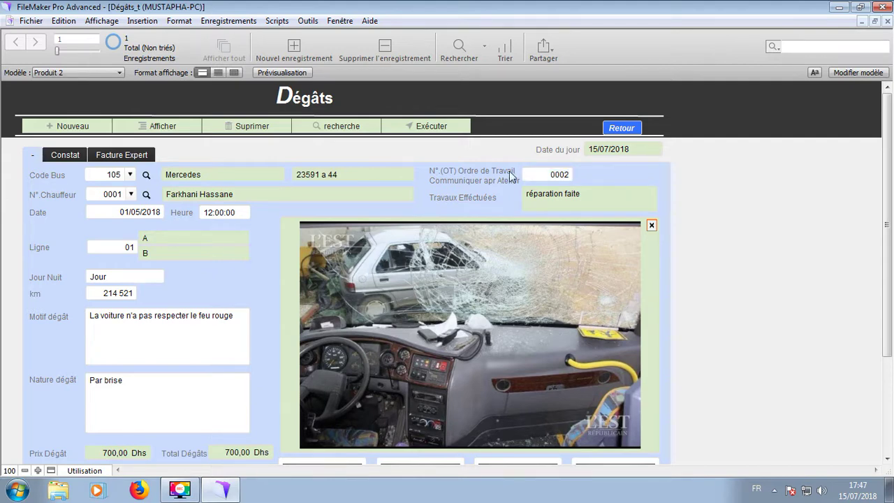
left_click(549, 172)
View the damage record's Constat and Facture Expert pages, and return to the Tétouan main menu
left_click(62, 156)
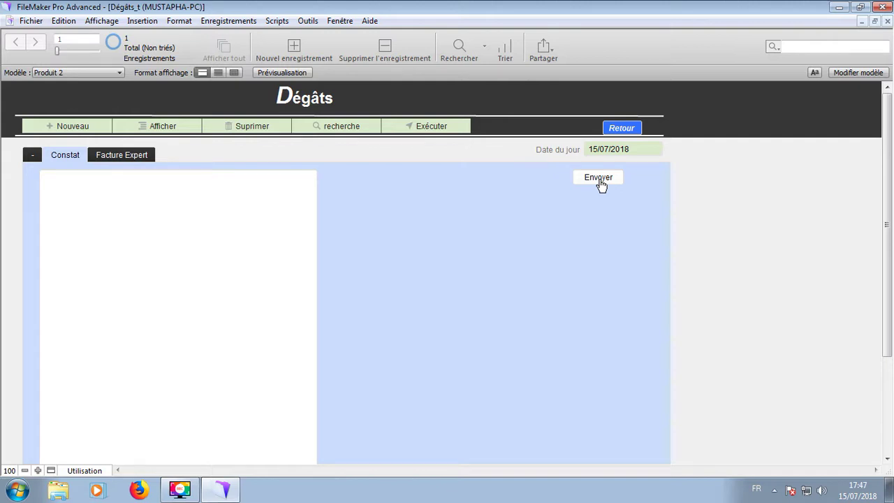
left_click(132, 155)
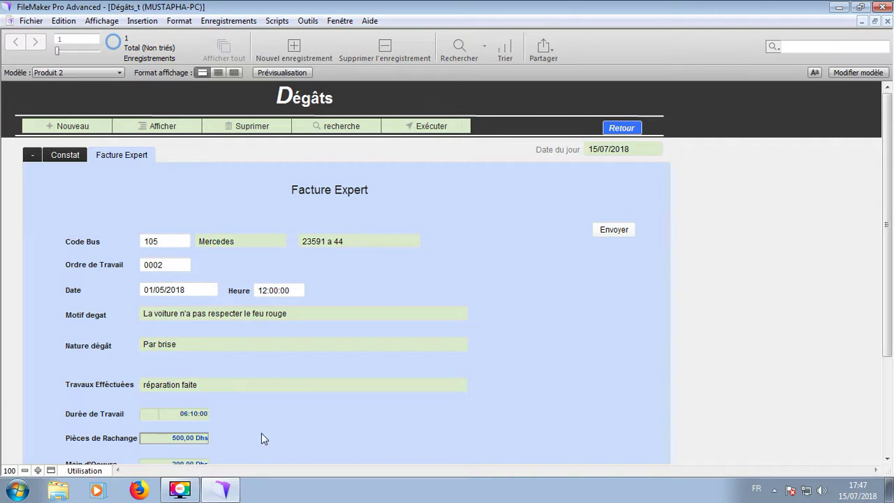
left_click(887, 459)
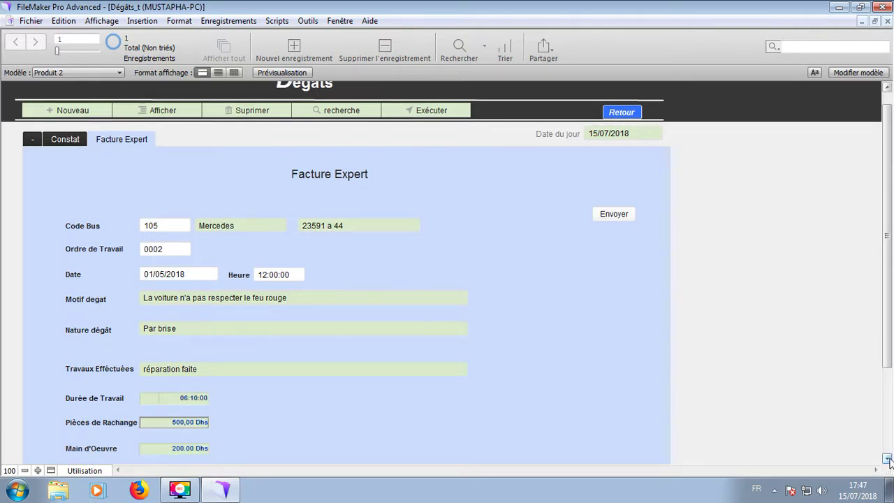
left_click(887, 459)
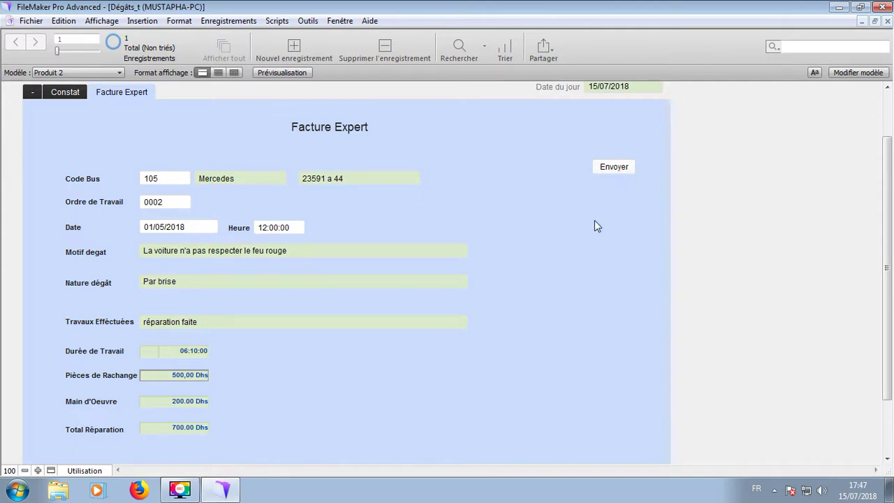
scroll(889, 111, "up", 2)
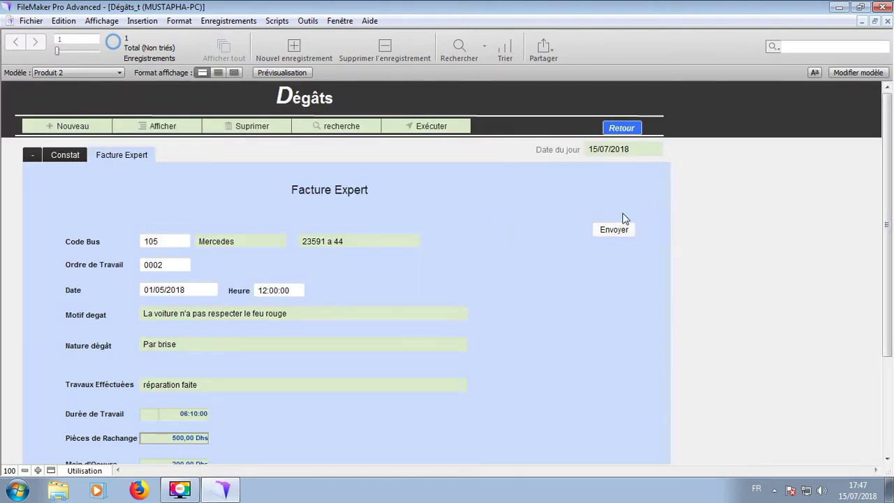
left_click(621, 130)
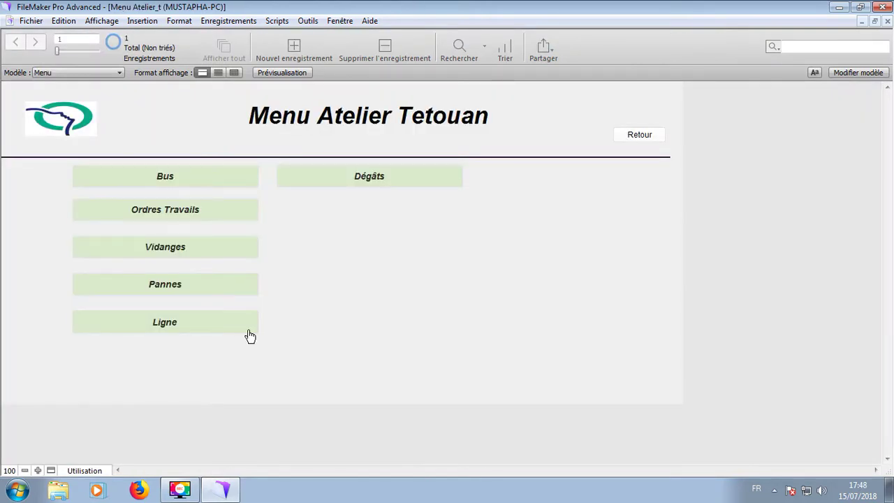
left_click(634, 137)
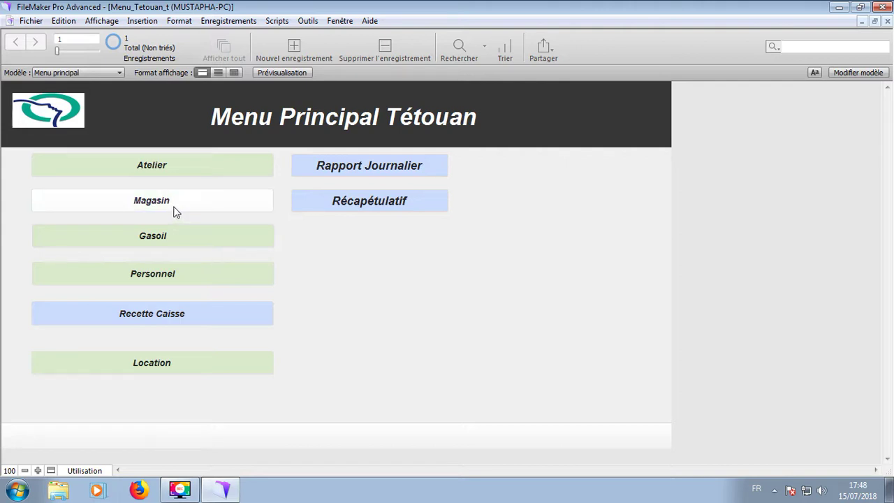
Open the store's spare parts stock form and examine FILTRE GASOIL's entries and entered quantity, ending on the PNEU GOODYEAR record
left_click(175, 212)
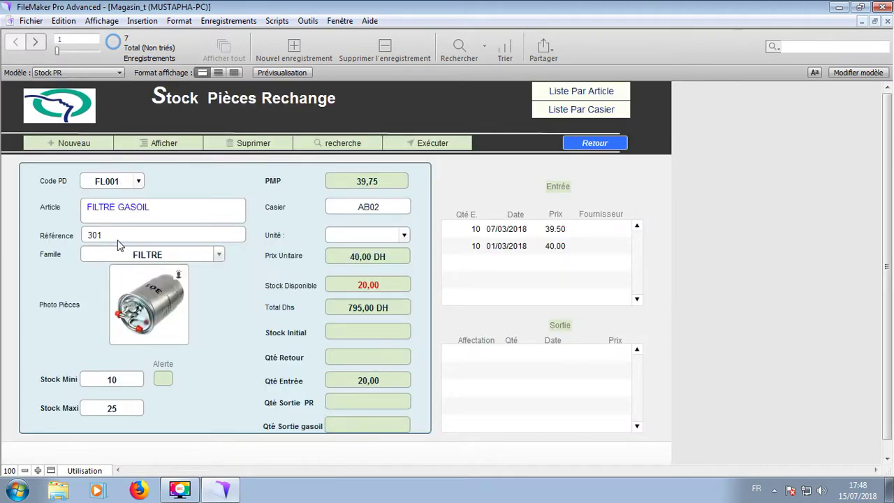
left_click(219, 256)
left_click(466, 229)
left_click(467, 245)
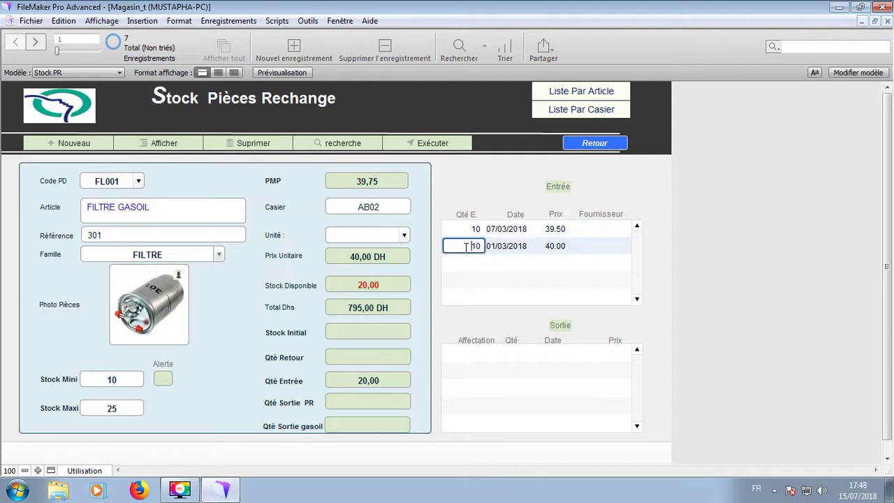
left_click(352, 386)
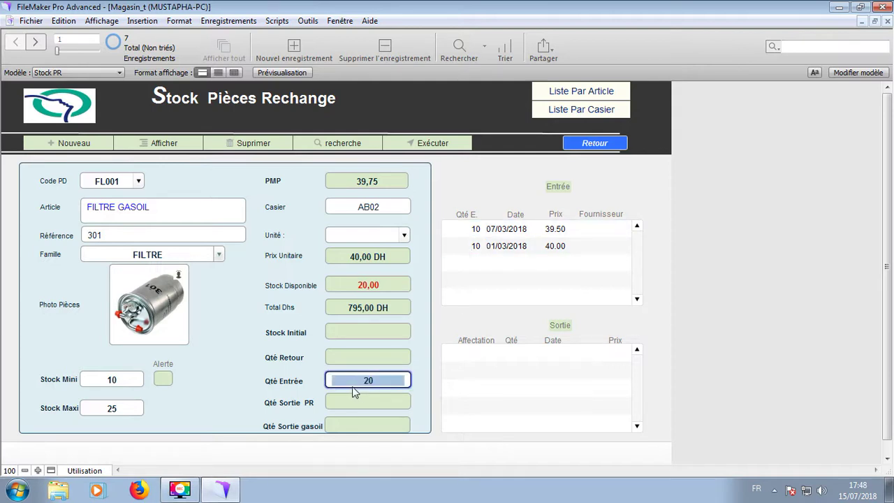
left_click(667, 327)
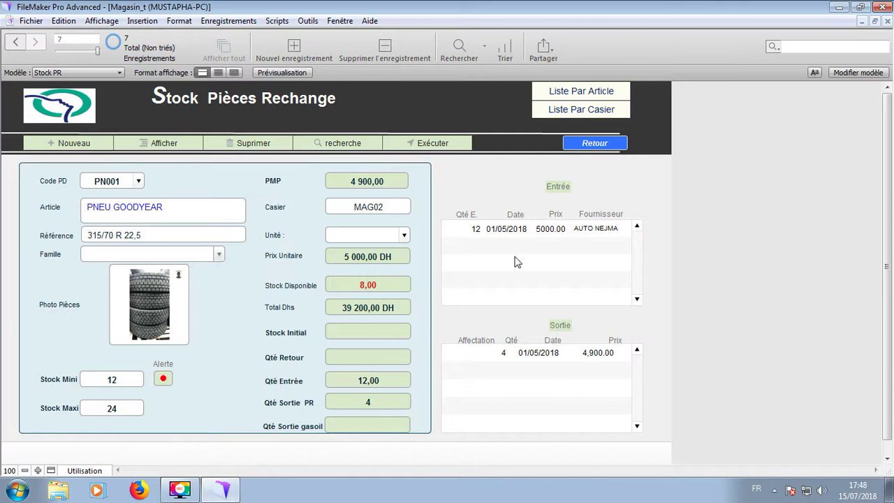
View the stock lists by article and by bin (Casier), sort the latter, examine the Mag02 group, and leave the list
left_click(565, 92)
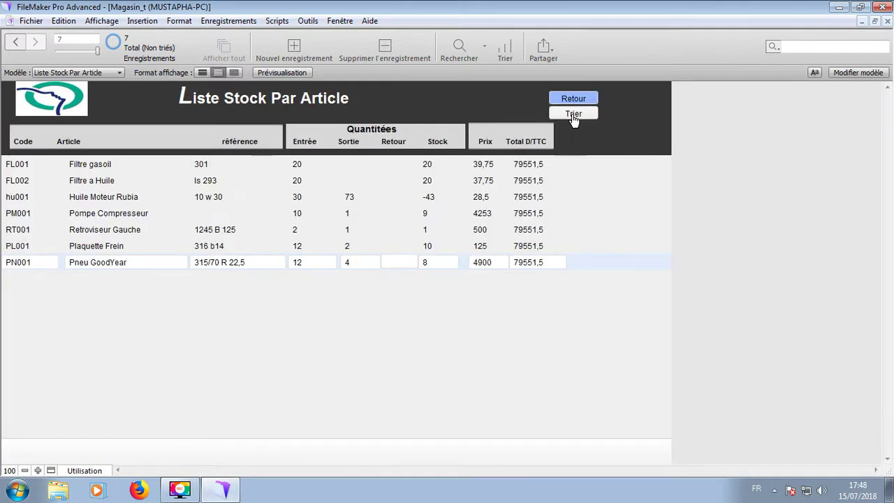
left_click(573, 99)
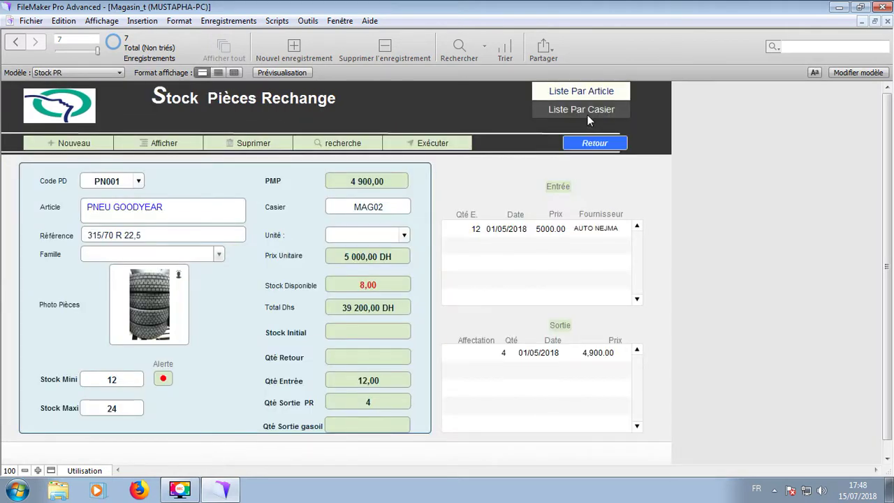
left_click(587, 115)
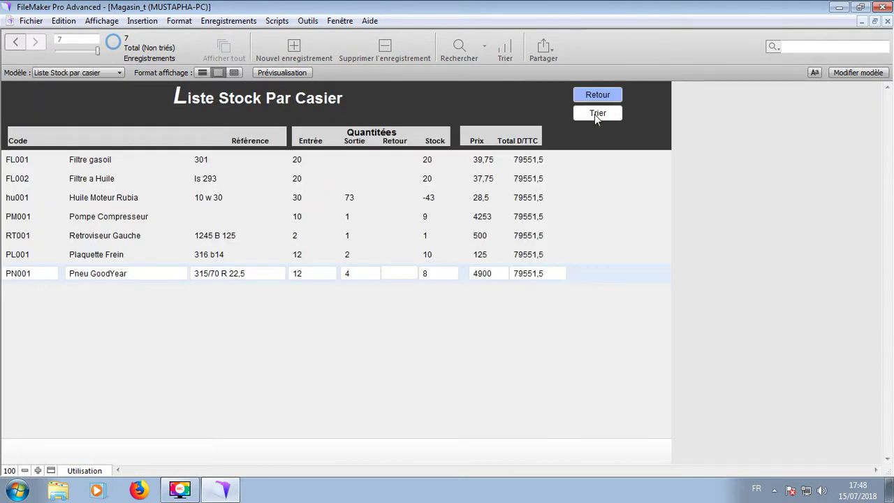
left_click(595, 114)
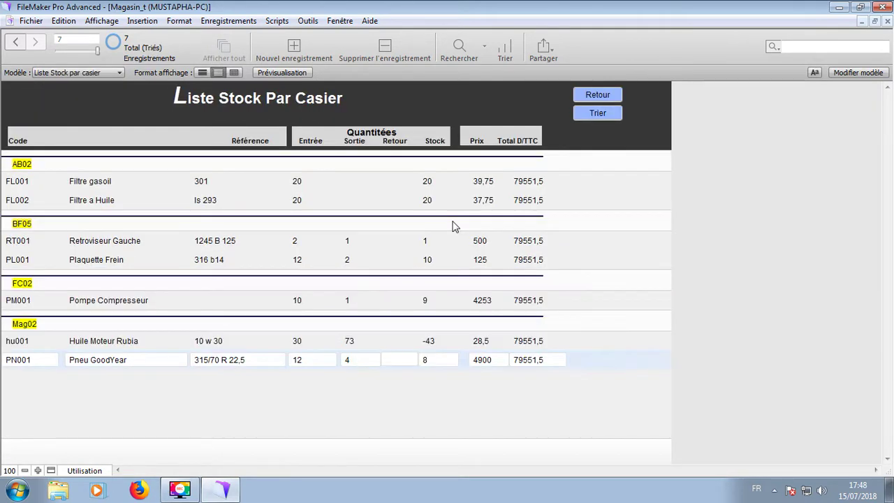
left_click(31, 325)
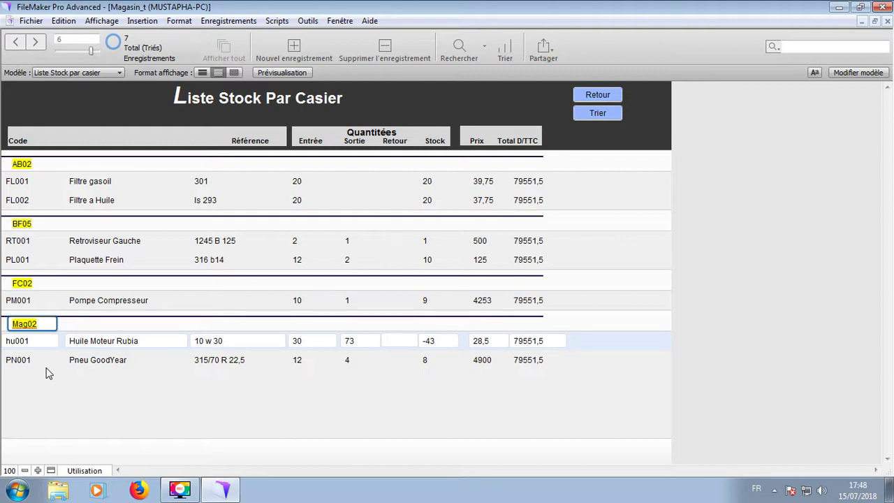
left_click(598, 94)
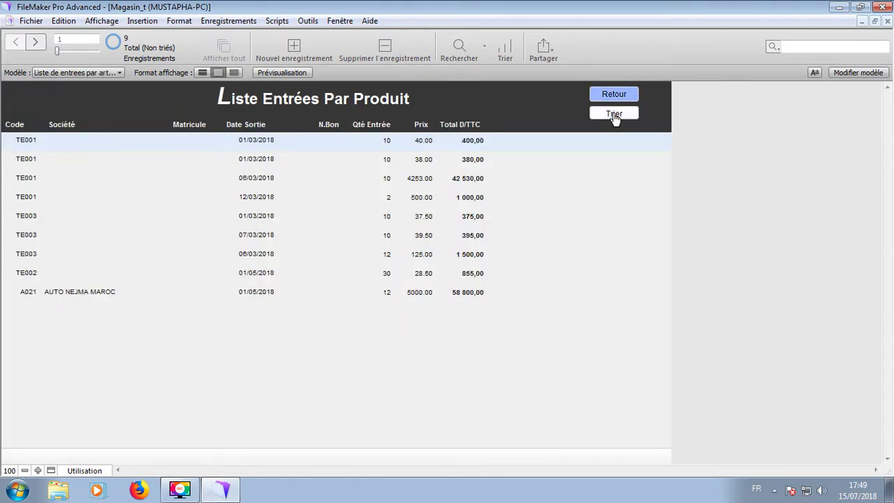
View the store entry lists by product and by supplier, sort each, and examine the supplier totals before leaving the list
left_click(613, 115)
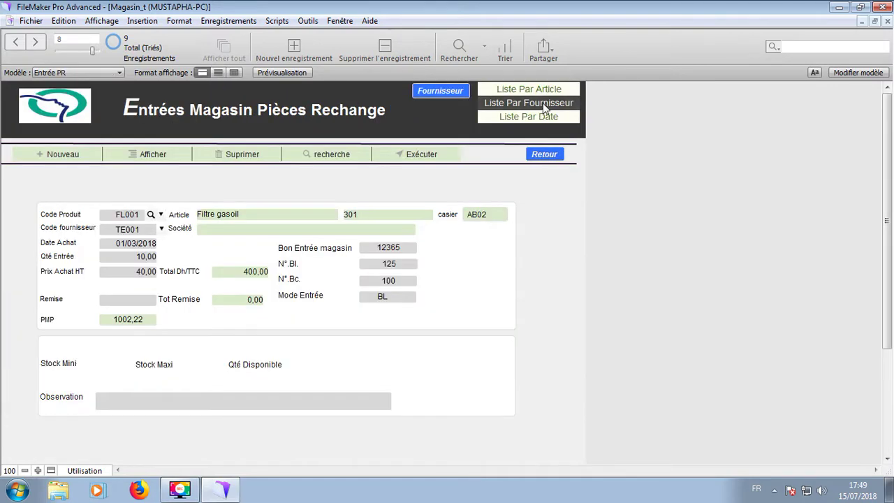
left_click(572, 42)
left_click(578, 109)
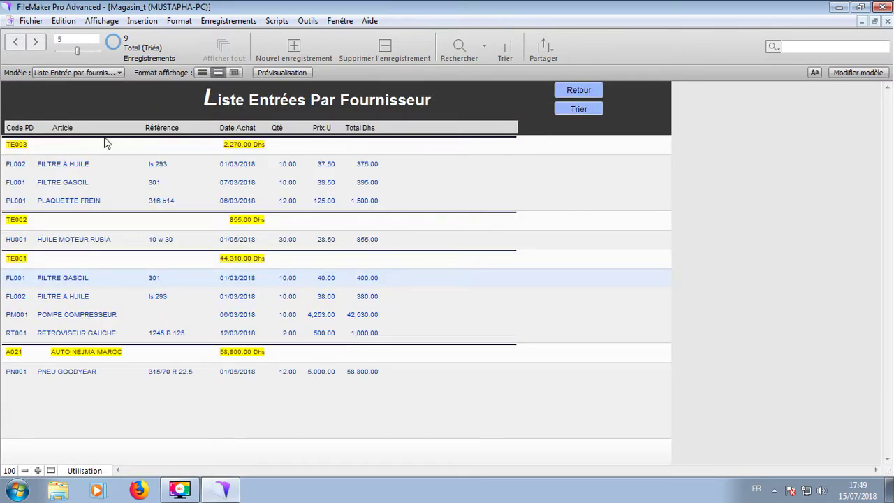
left_click(239, 151)
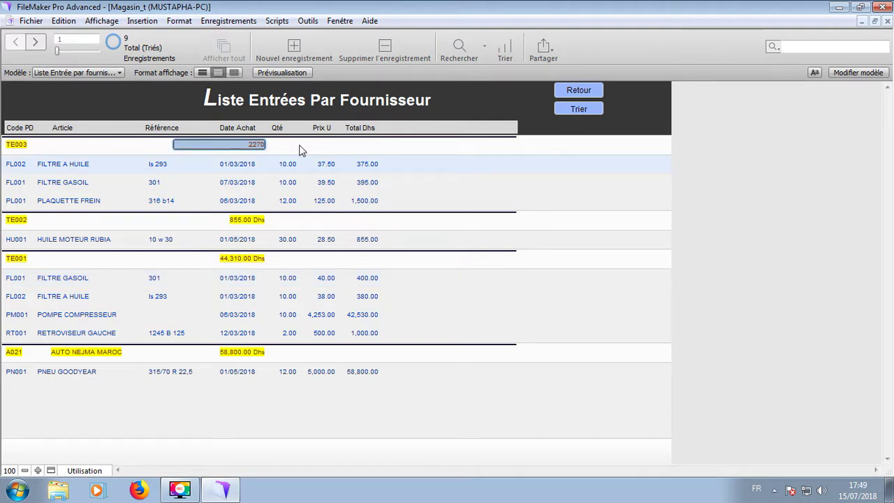
left_click(259, 264)
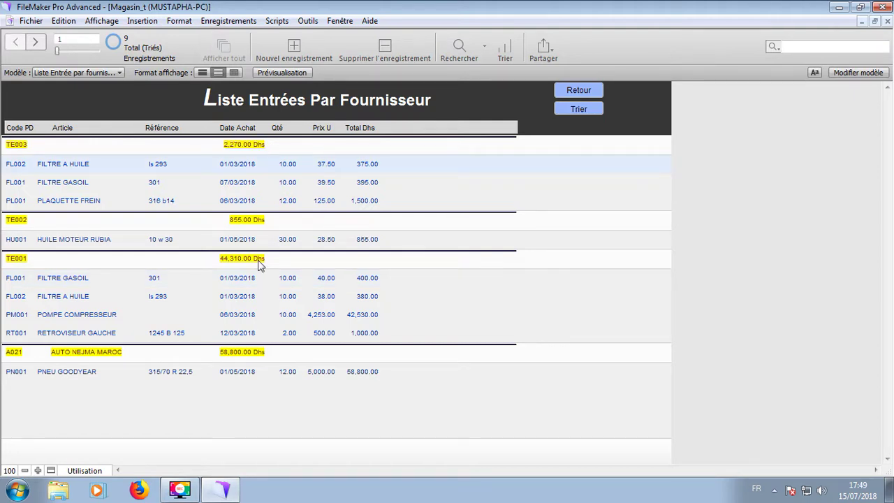
left_click(579, 92)
left_click(579, 91)
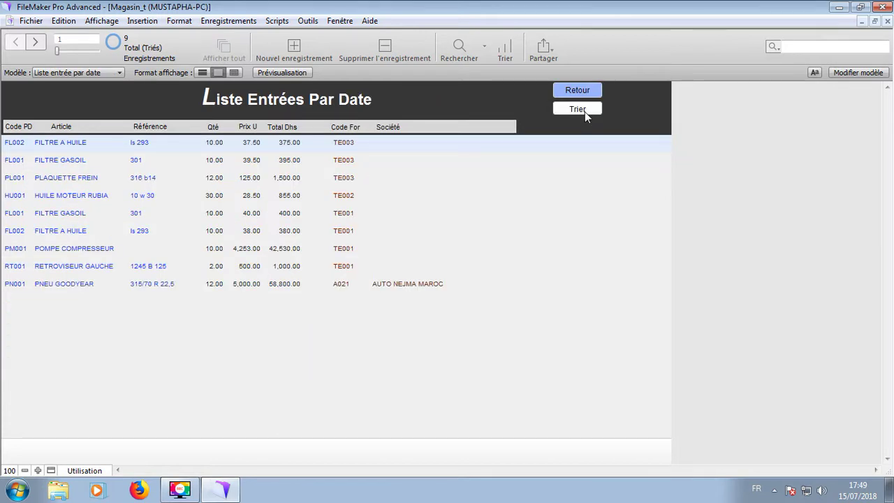
View the store entry list by date, sorted by date, and return to the store menu
left_click(584, 110)
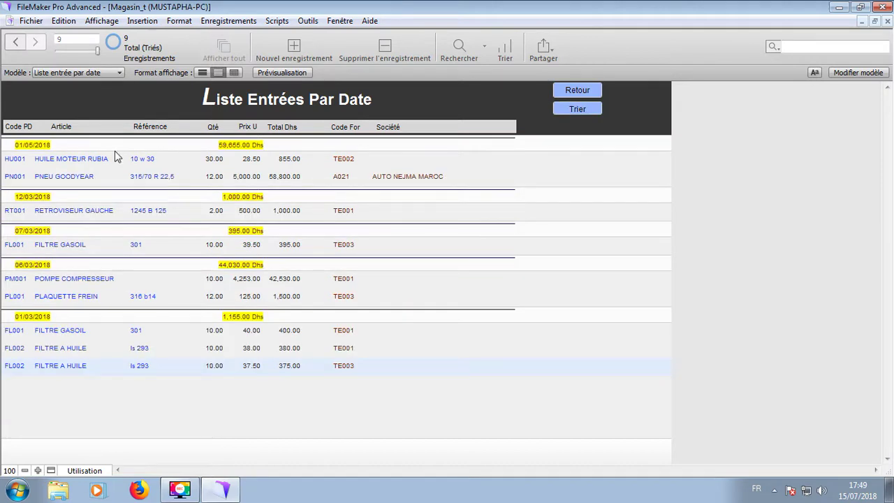
left_click(577, 90)
left_click(542, 157)
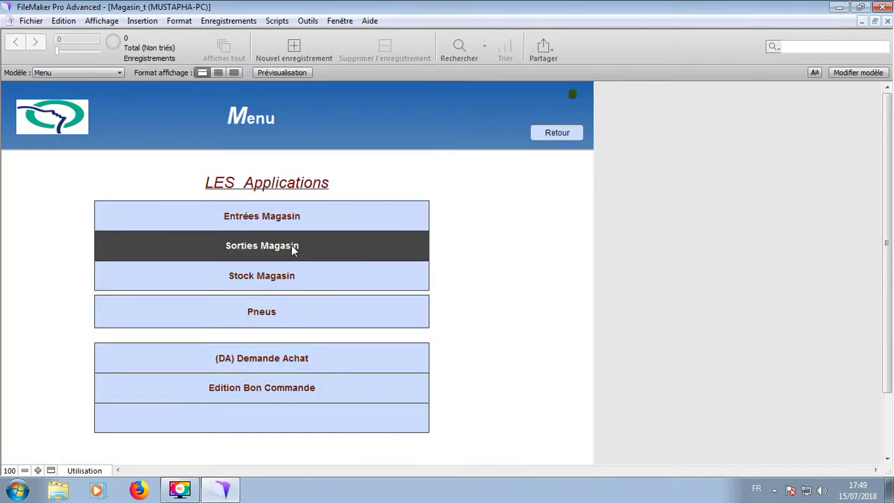
Open the store's spare parts issue form (Sorties Magasin) and examine the Type options, work order and unit price of the RETROVISEUR GAUCHE record
left_click(294, 249)
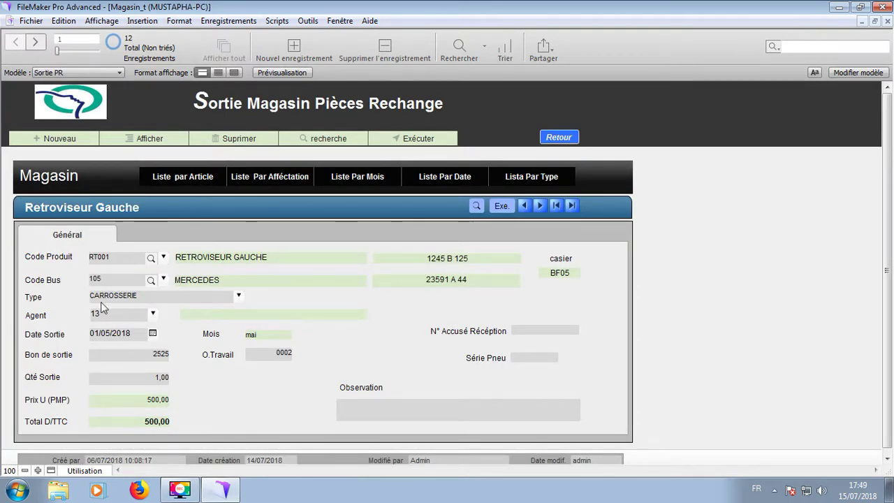
left_click(239, 297)
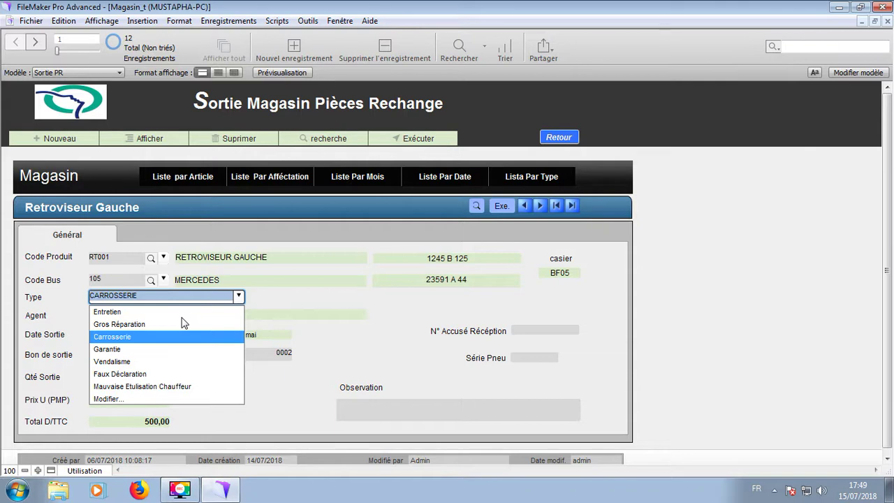
left_click(167, 299)
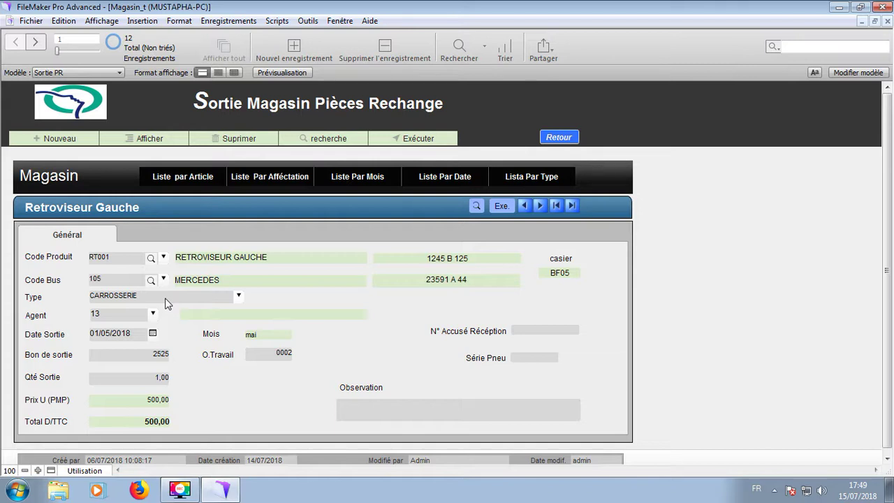
left_click(269, 353)
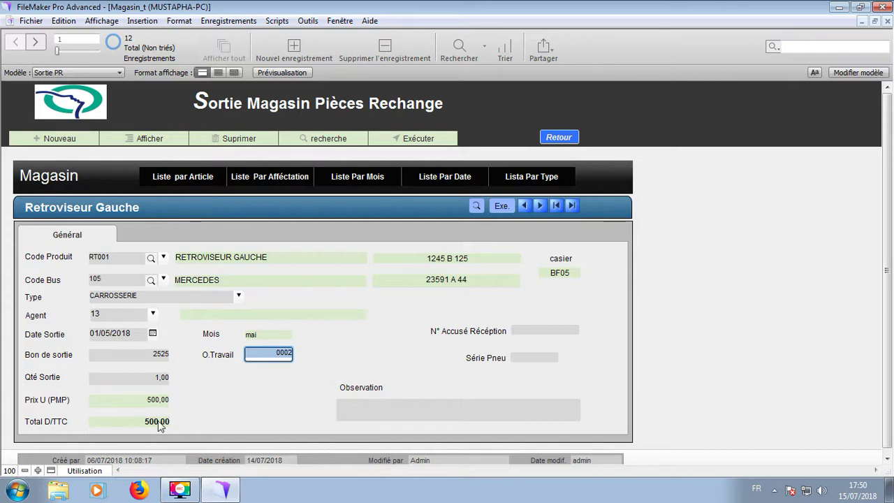
left_click(146, 403)
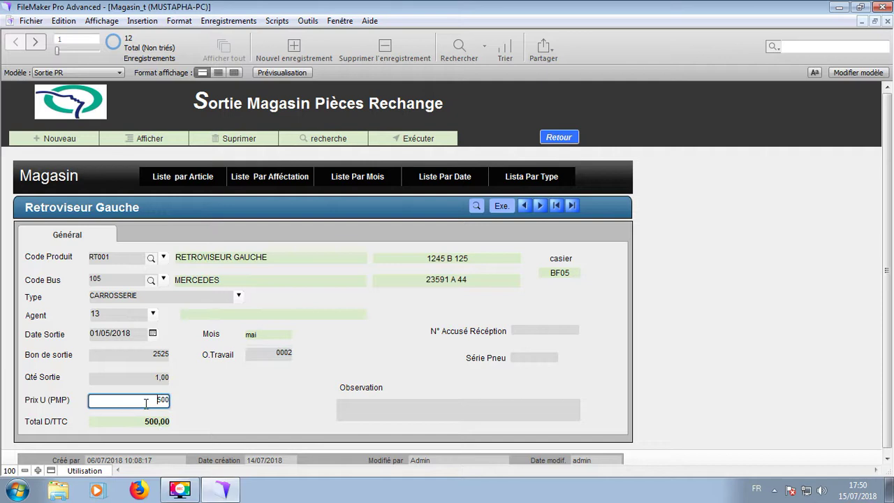
left_click(229, 400)
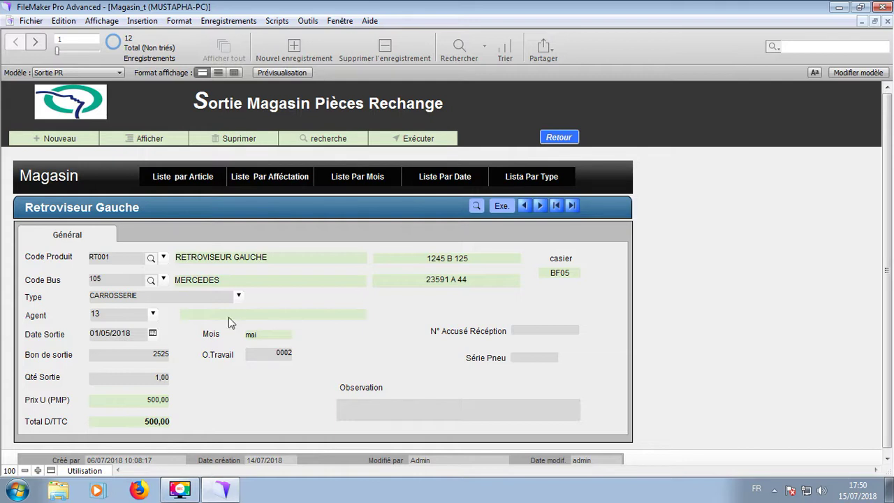
View the store issue lists by article, by assignment and by month, sort them, and return to the issue form
left_click(199, 183)
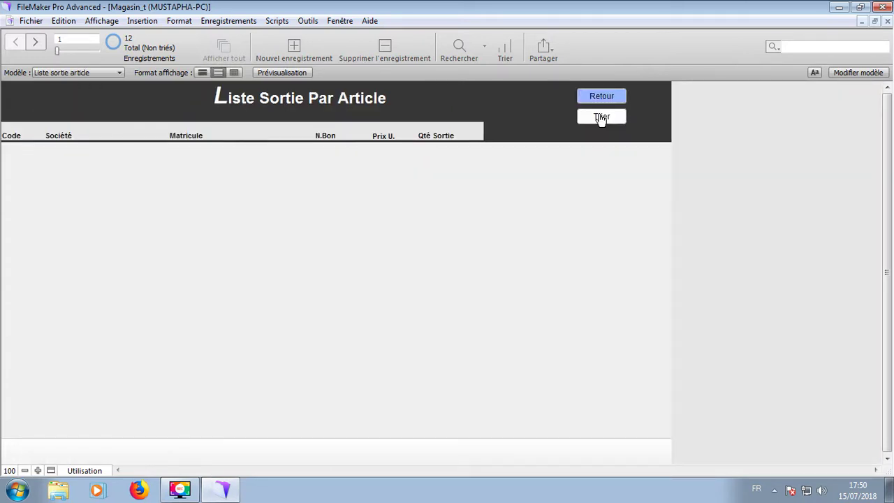
left_click(602, 117)
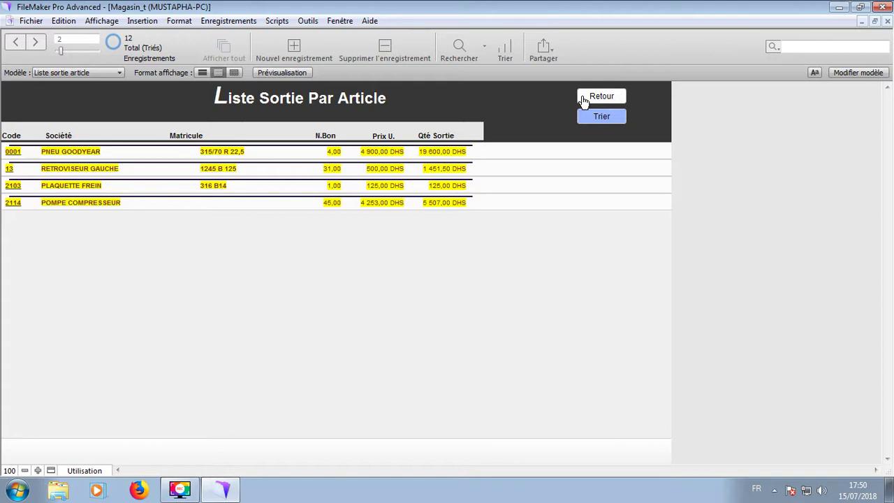
left_click(583, 102)
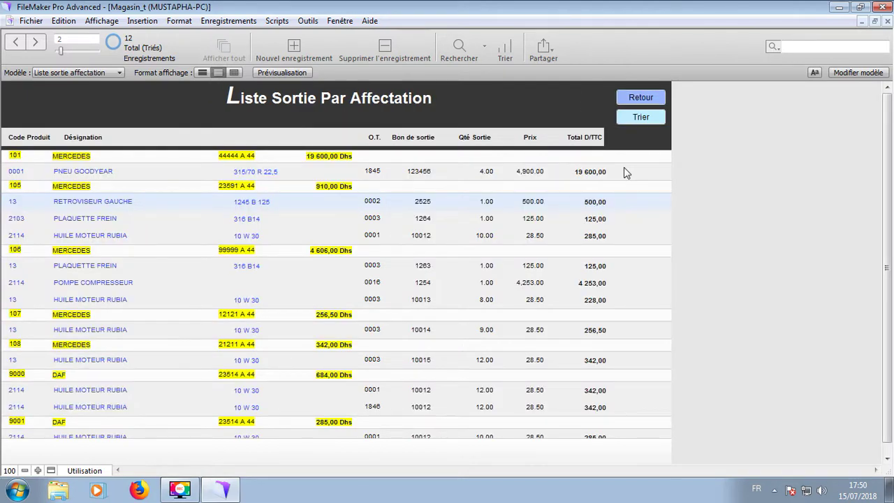
left_click(629, 114)
left_click(628, 112)
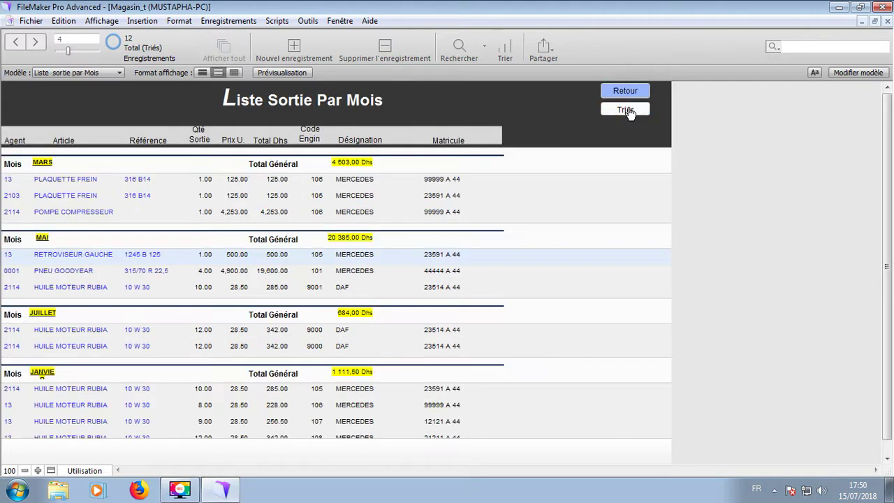
left_click(627, 93)
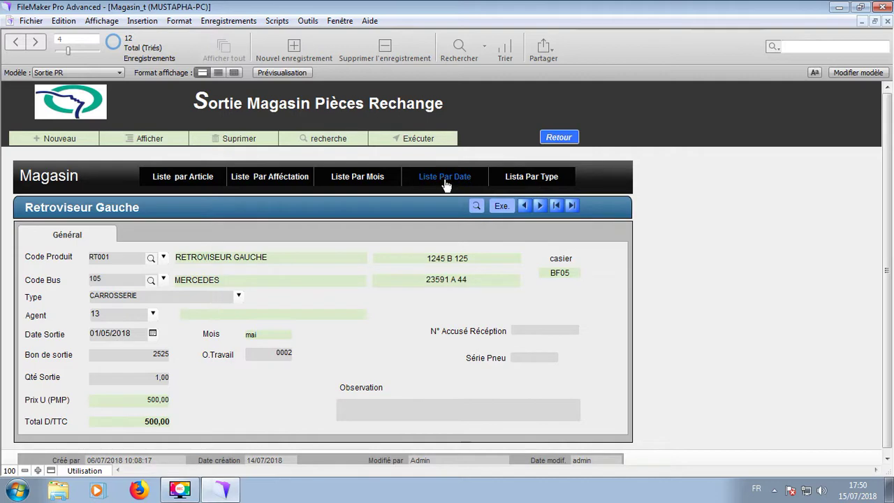
View the store issue lists by date and by type, sorting each one
left_click(445, 182)
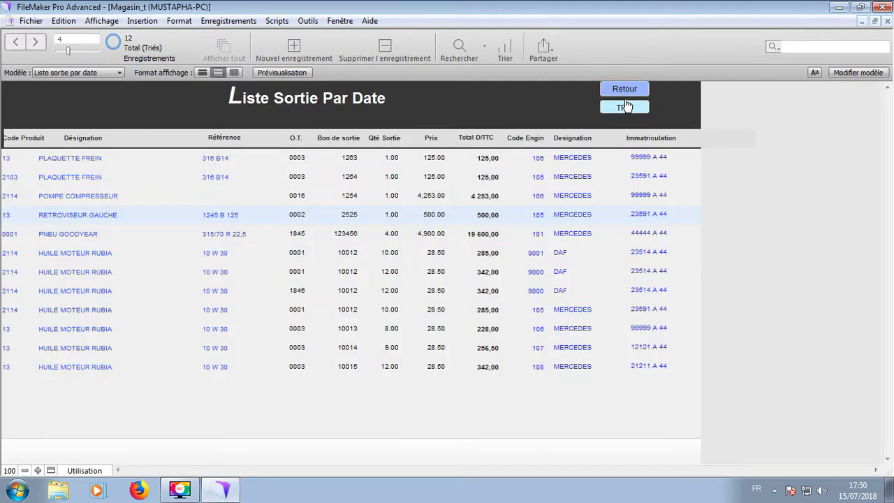
left_click(625, 106)
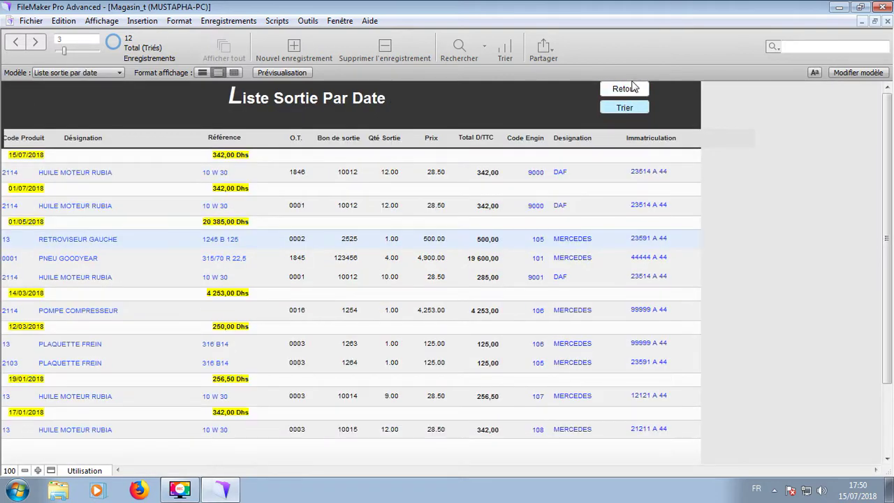
left_click(625, 89)
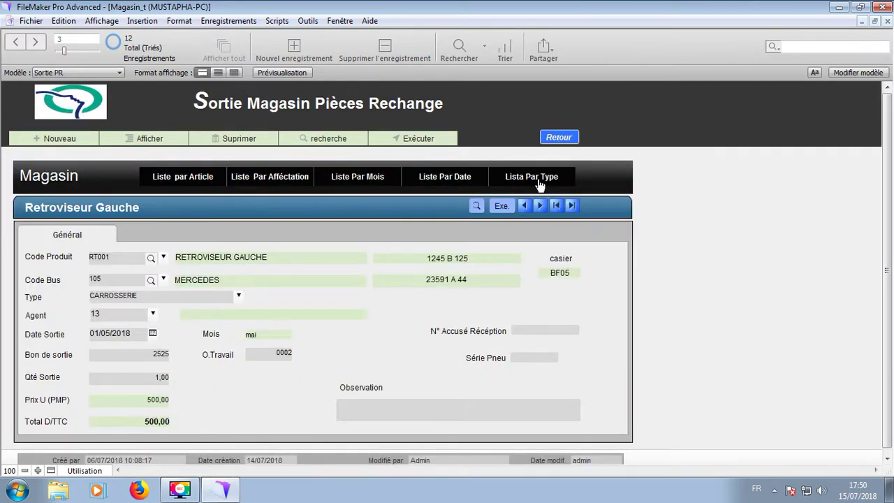
left_click(533, 176)
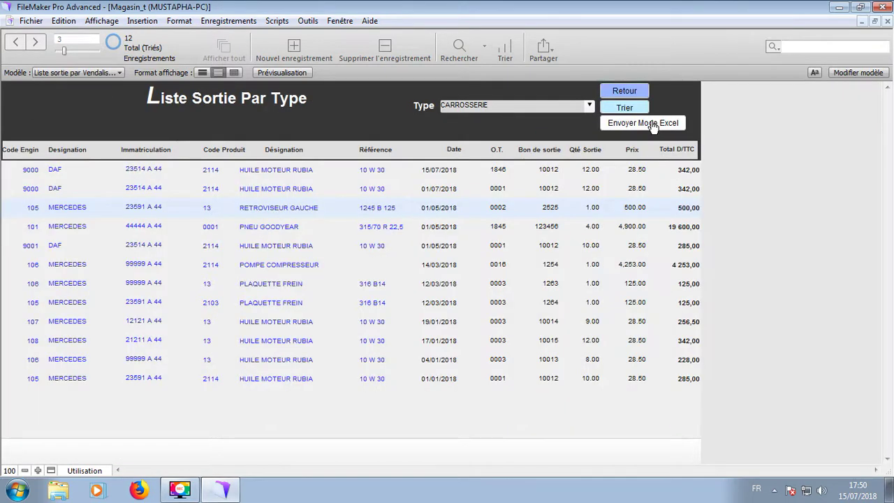
left_click(624, 108)
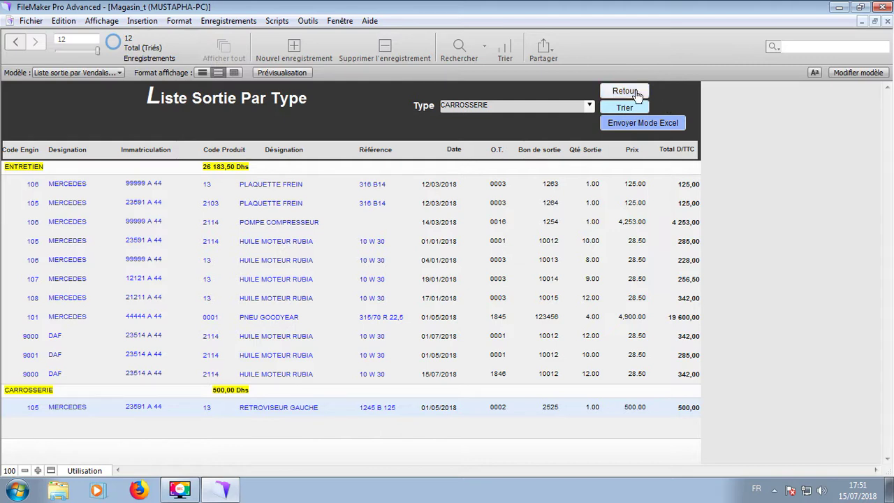
Find the Entretien issues in the list by type, sort them, and return to the issue form
left_click(447, 54)
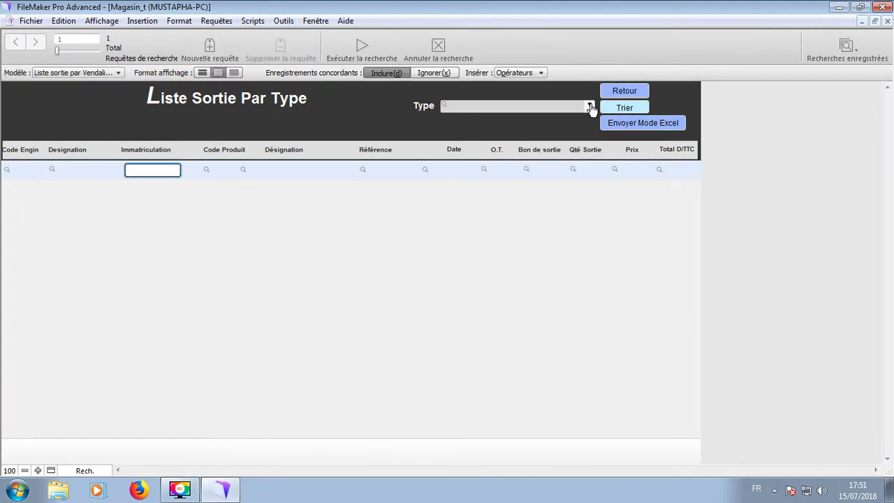
left_click(589, 105)
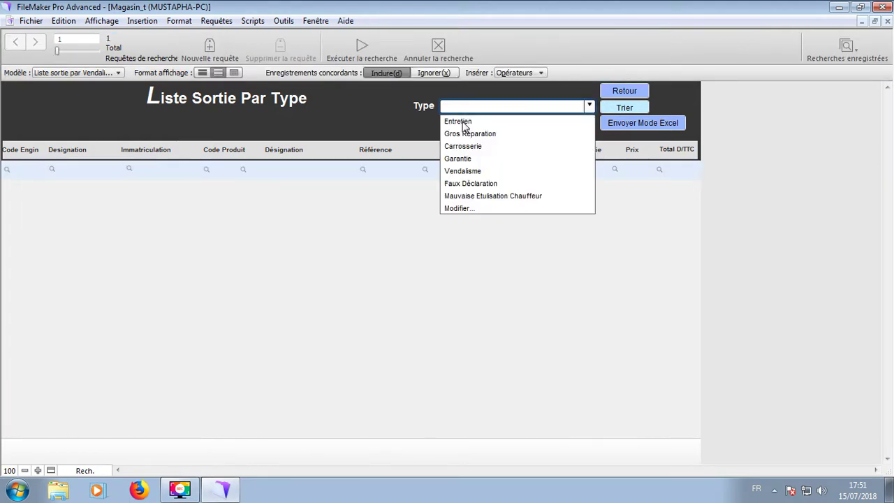
left_click(462, 122)
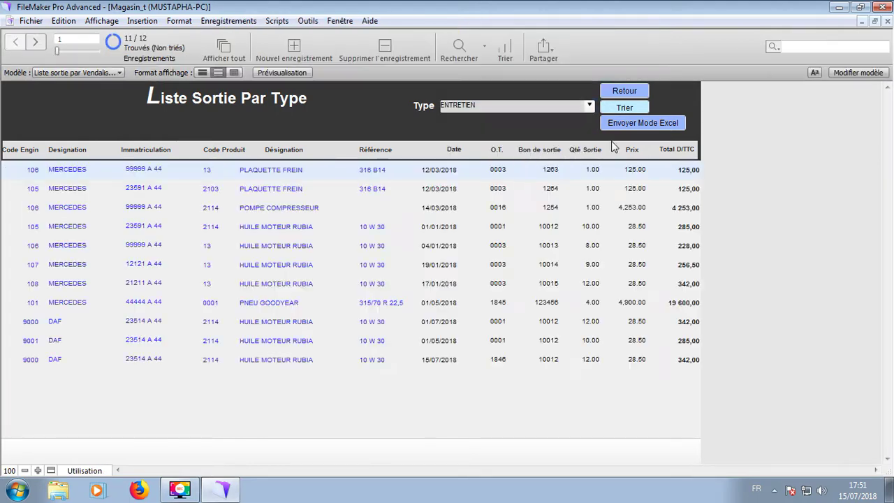
left_click(620, 106)
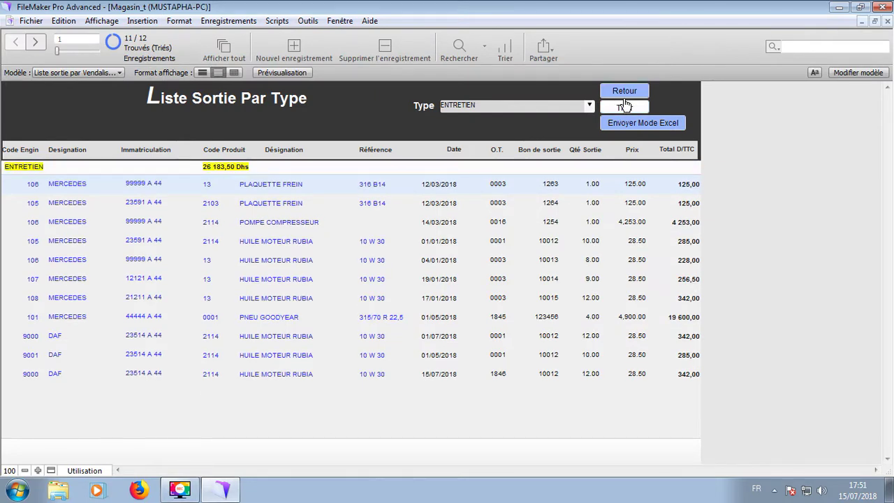
left_click(624, 92)
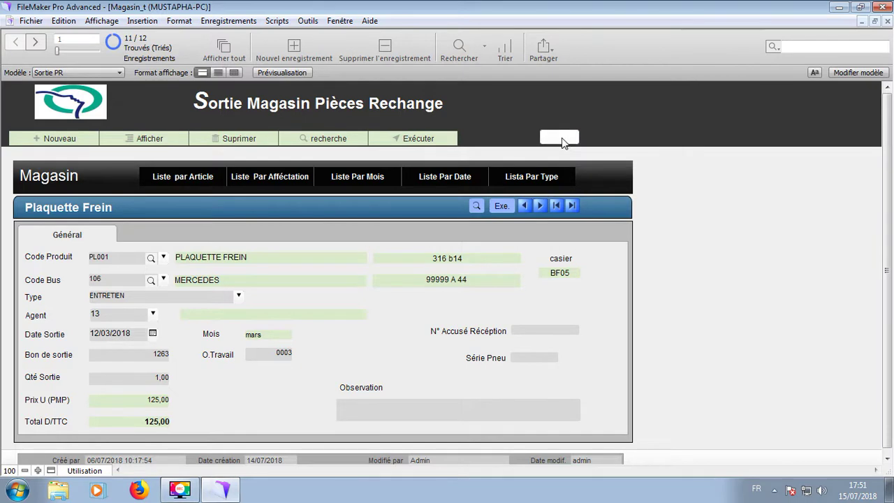
Add a blank store issue record, delete it, and show all records again
left_click(55, 143)
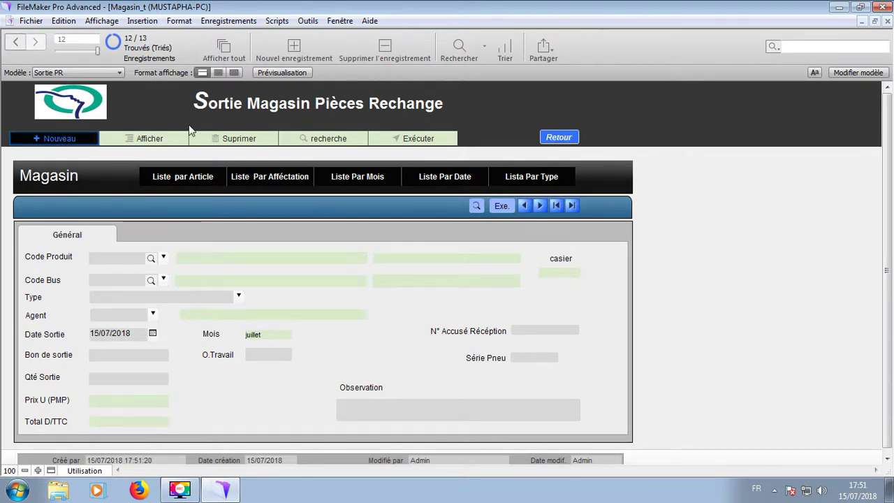
left_click(241, 138)
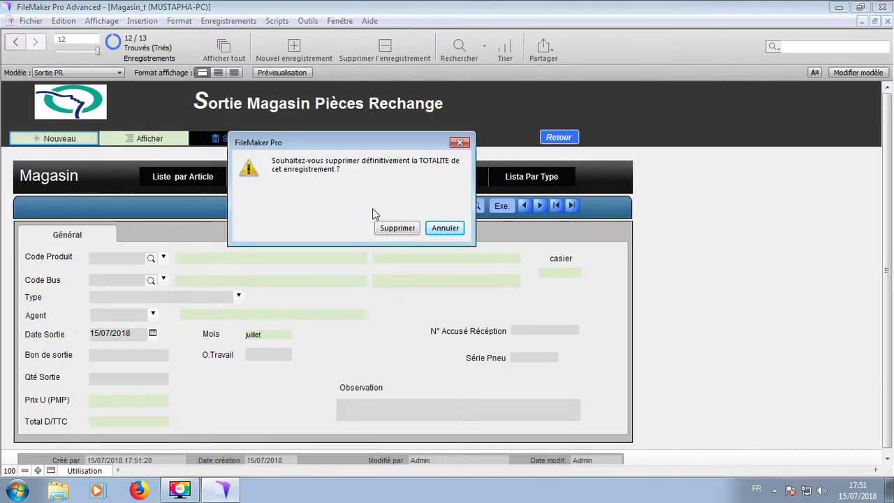
left_click(395, 228)
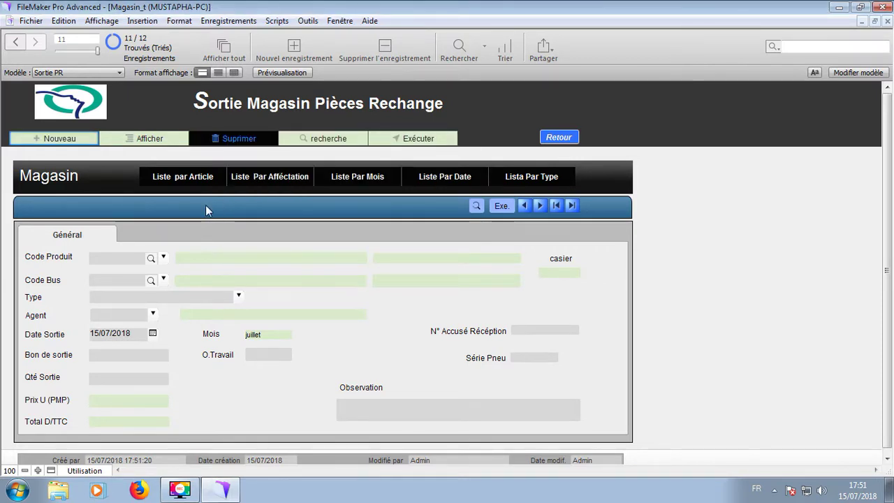
key("ctrl+j")
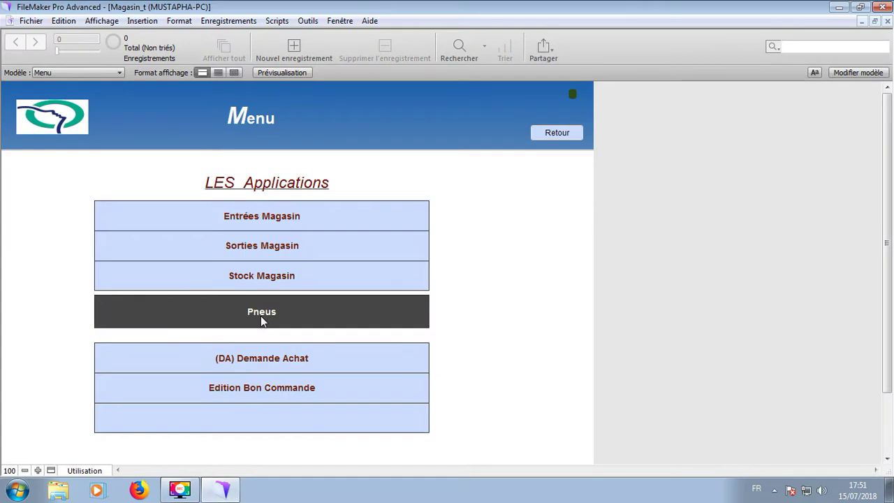
Open the tyres (Pneus) form from the store menu and switch it to layout editing
left_click(260, 316)
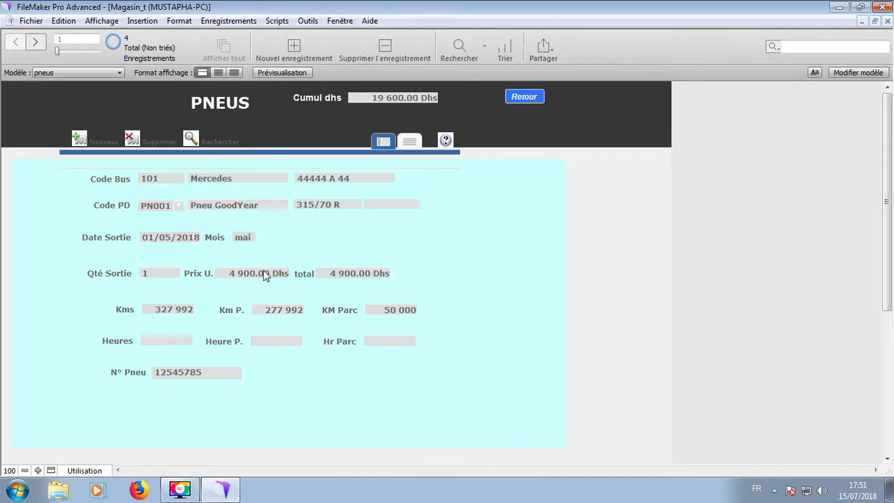
left_click(84, 469)
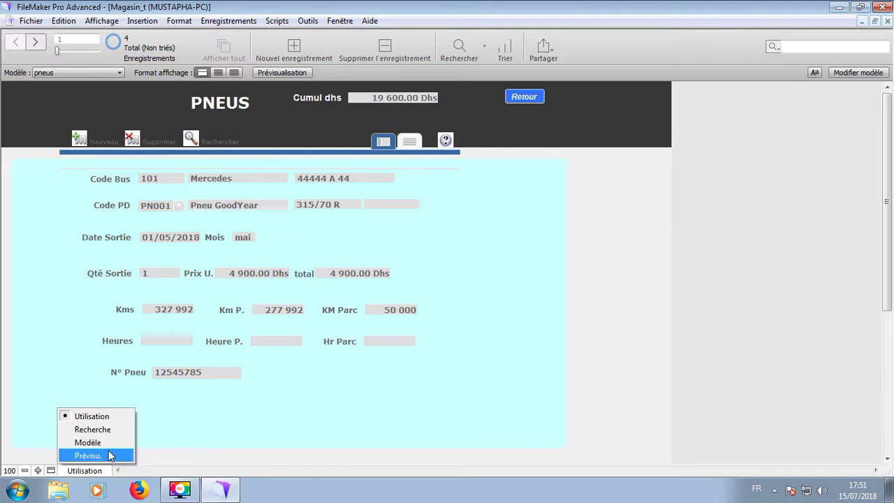
left_click(105, 442)
Fill the designation, registration, article, supplier reference, Marque, Mois, Prix Unit and total fields with light yellow, and return to browsing records
left_click(239, 195)
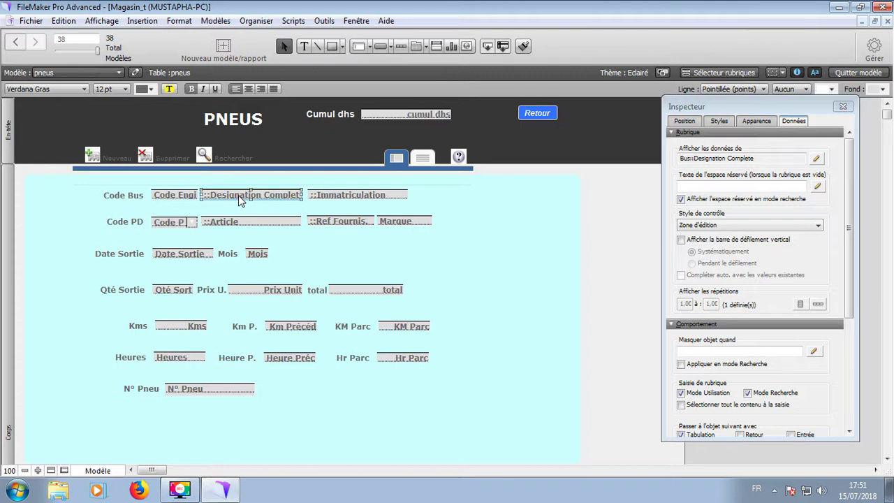
key("ctrl+a")
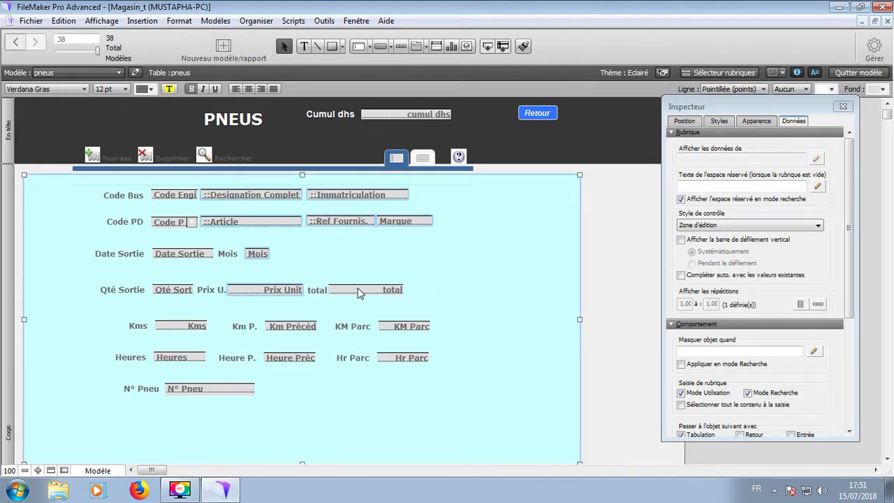
left_click(366, 293)
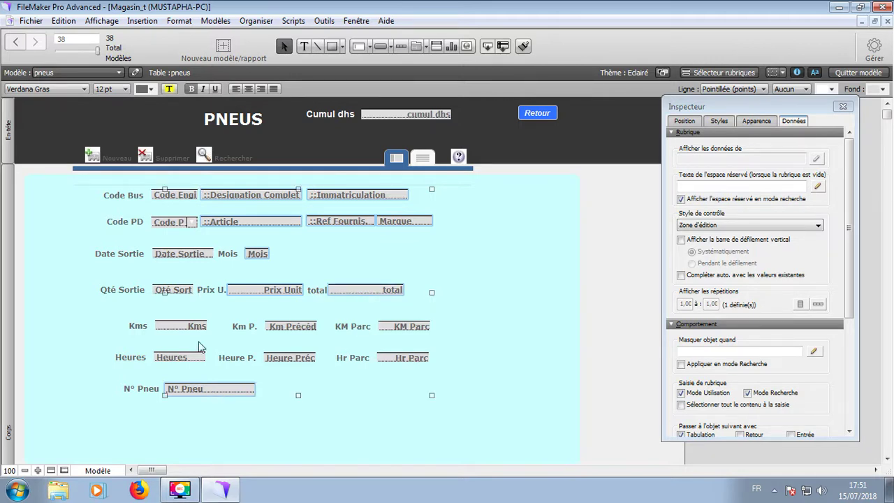
right_click(259, 220)
mouse_move(398, 368)
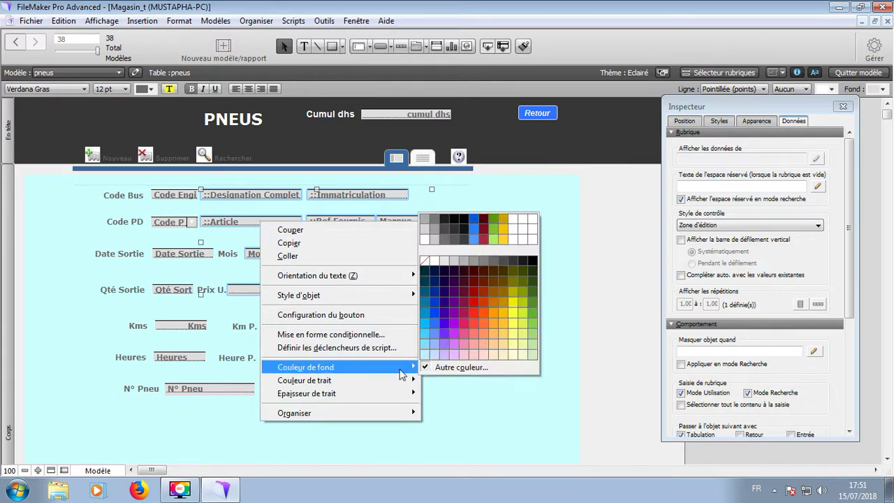
left_click(524, 349)
left_click(97, 469)
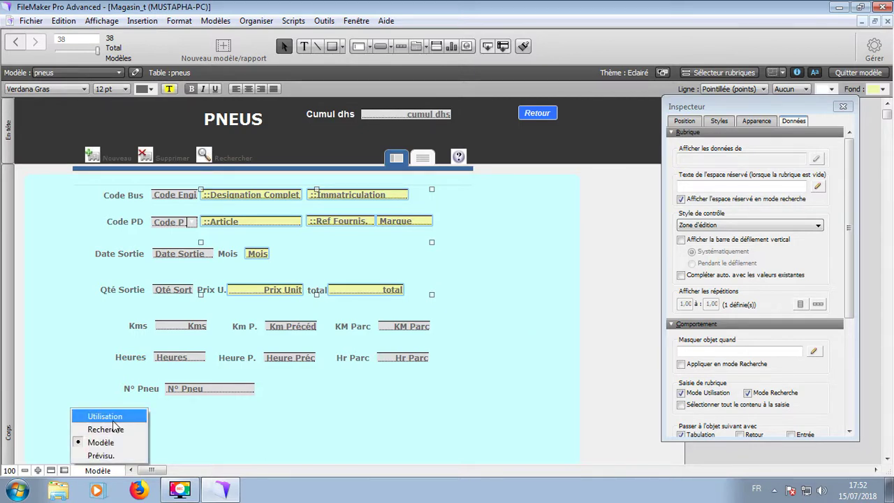
left_click(113, 421)
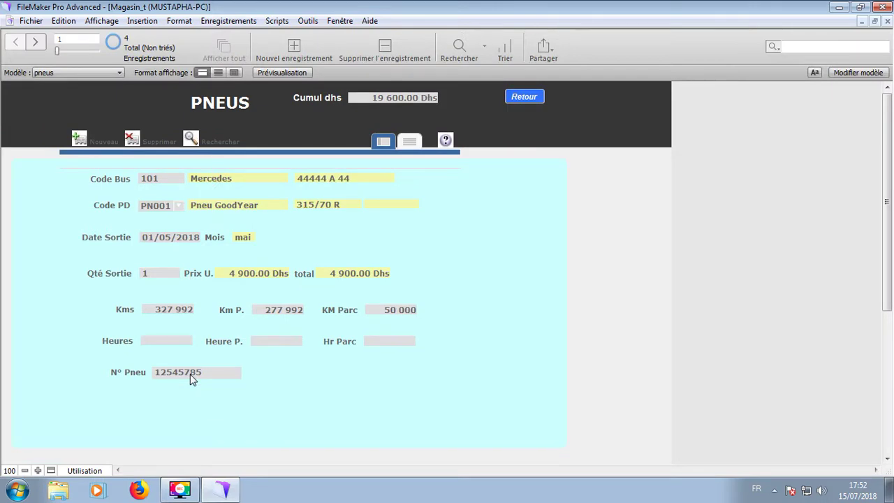
Examine the tyre number, Kms and Km P. fields of bus 101's Pneu GoodYear record
left_click(190, 374)
left_click(282, 374)
left_click(168, 309)
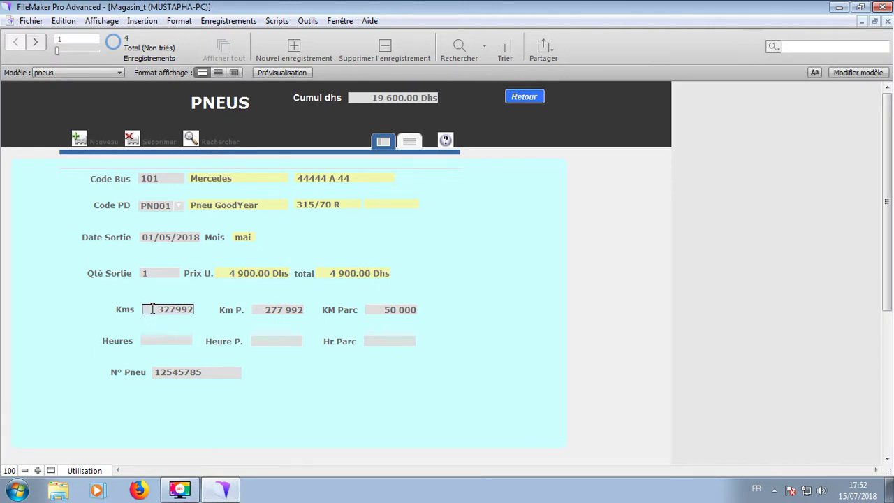
left_click(264, 315)
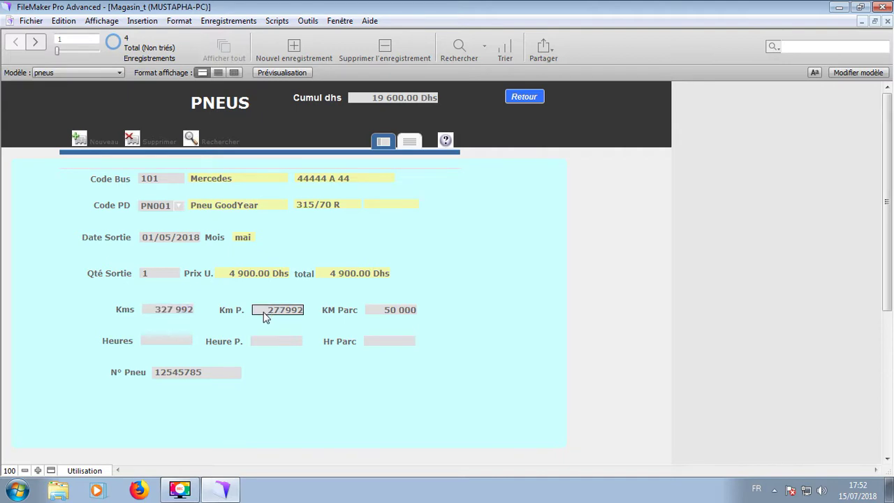
Examine the Km P. and KM Parc fields of bus 101's tyre record, then browse the following tyre records
double_click(277, 314)
left_click(382, 314)
left_click(490, 315)
scroll(490, 315, "down", 1)
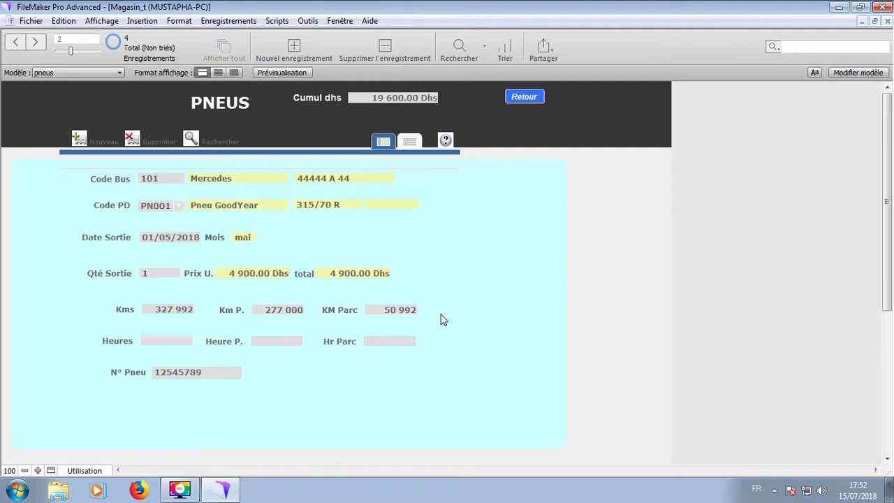
scroll(441, 319, "down", 1)
scroll(439, 315, "down", 1)
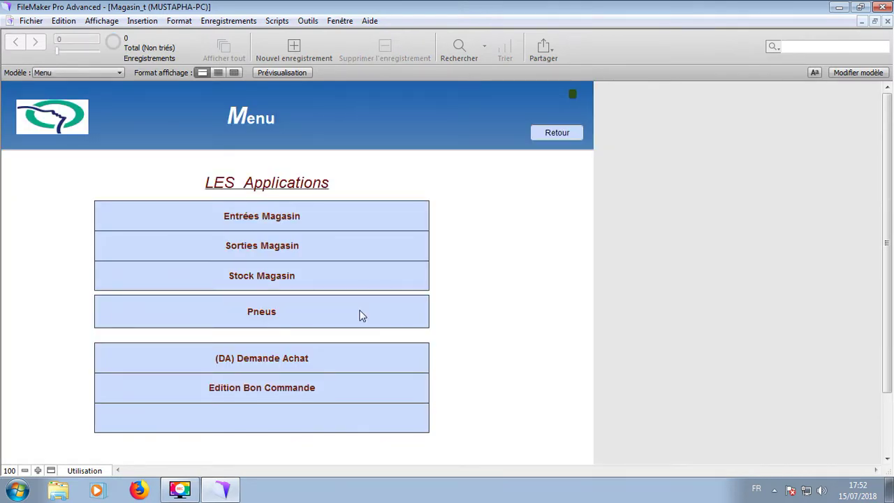
Open the purchase request form (Demande Achat), inspect its bus, product and supplier fields, and return to the store menu
left_click(285, 364)
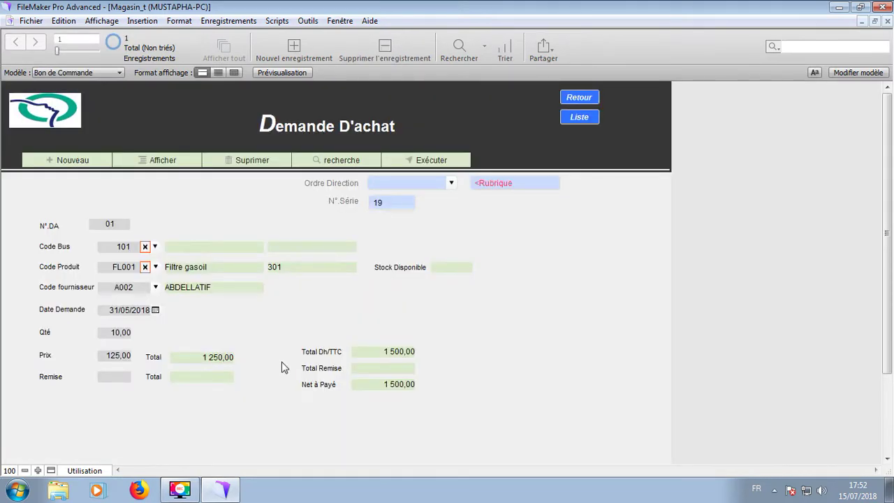
left_click(145, 247)
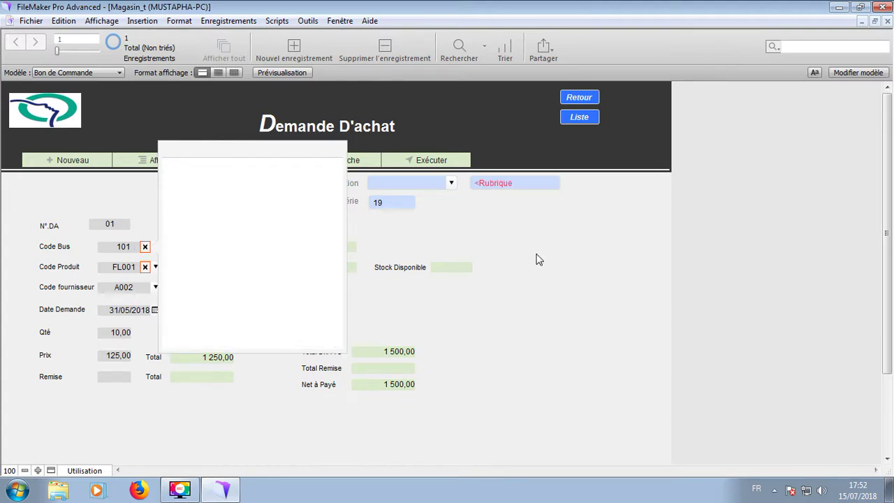
left_click(197, 248)
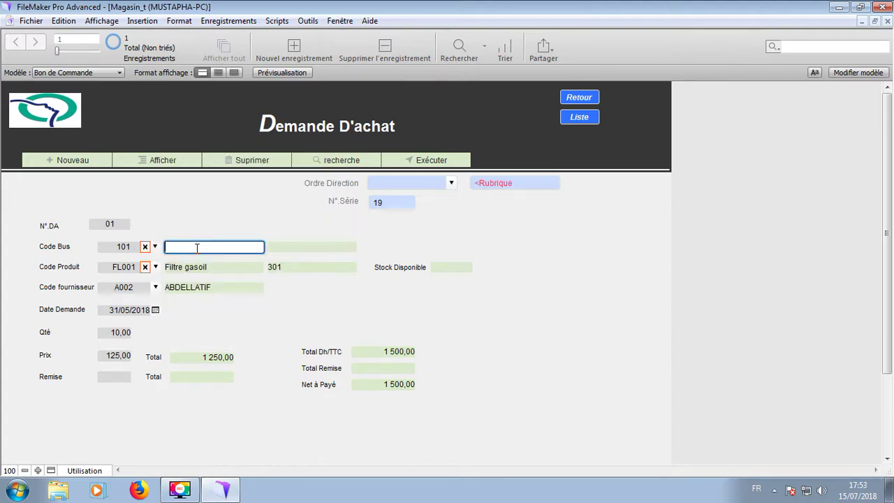
left_click(154, 269)
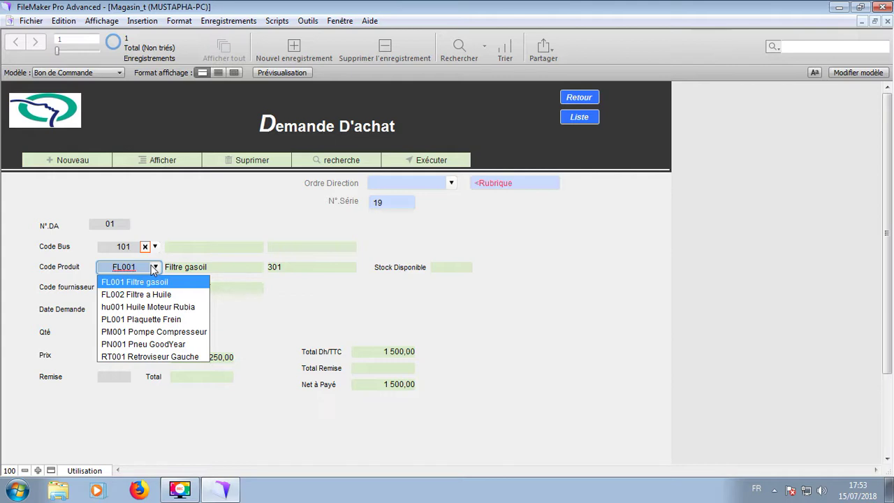
key("Tab")
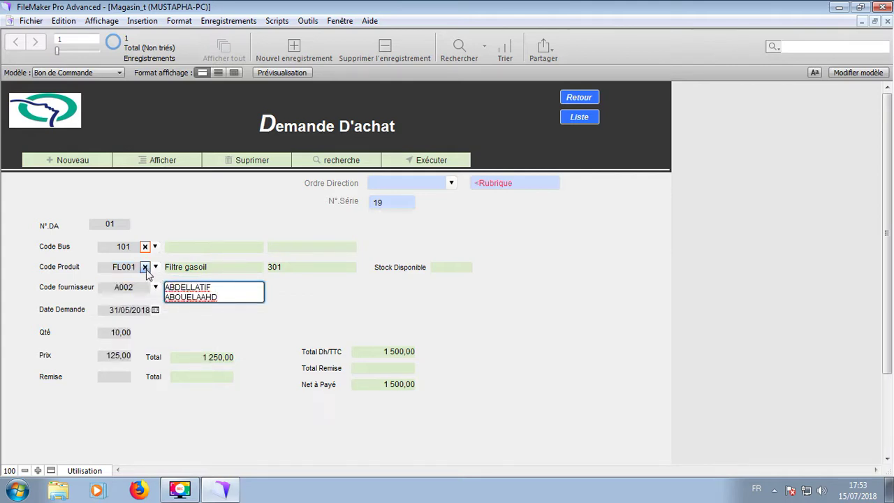
left_click(71, 342)
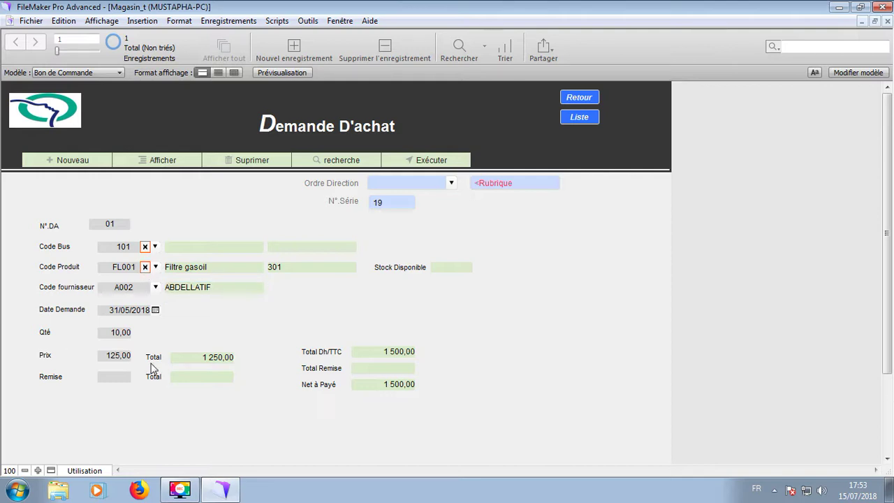
left_click(585, 100)
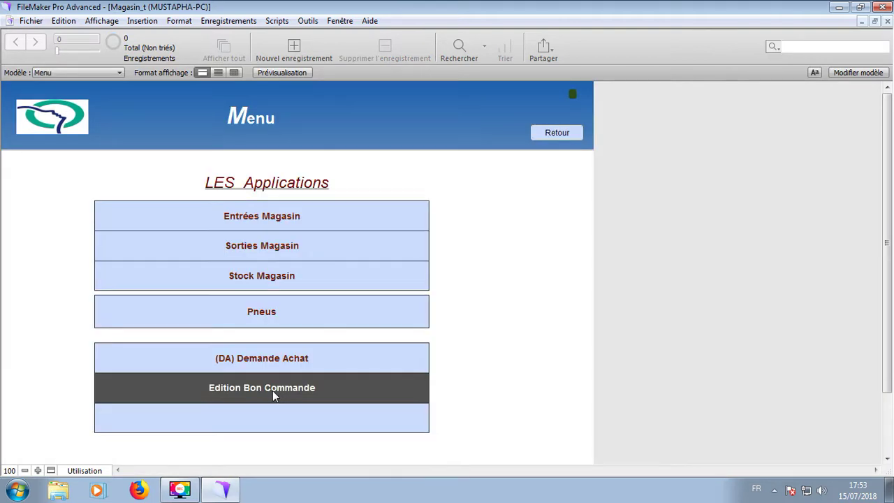
View the purchase order printout (Edition Bon Commande) and go back to the Tétouan main menu
left_click(273, 395)
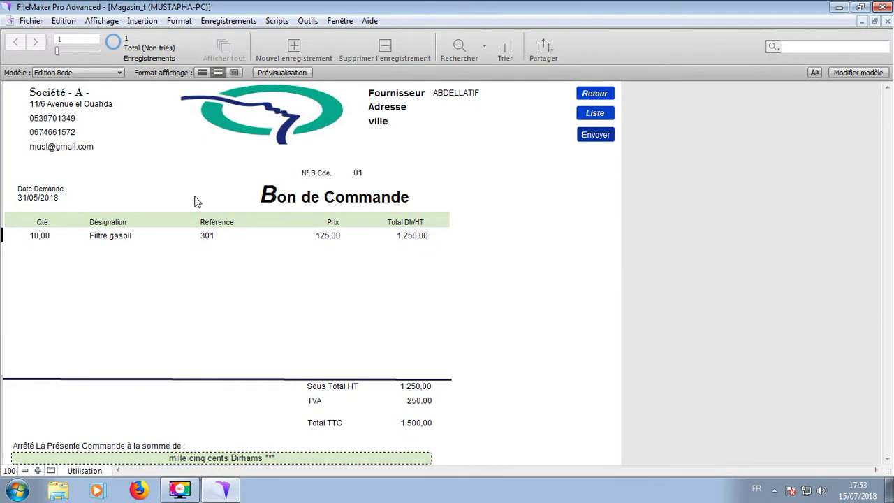
left_click(592, 95)
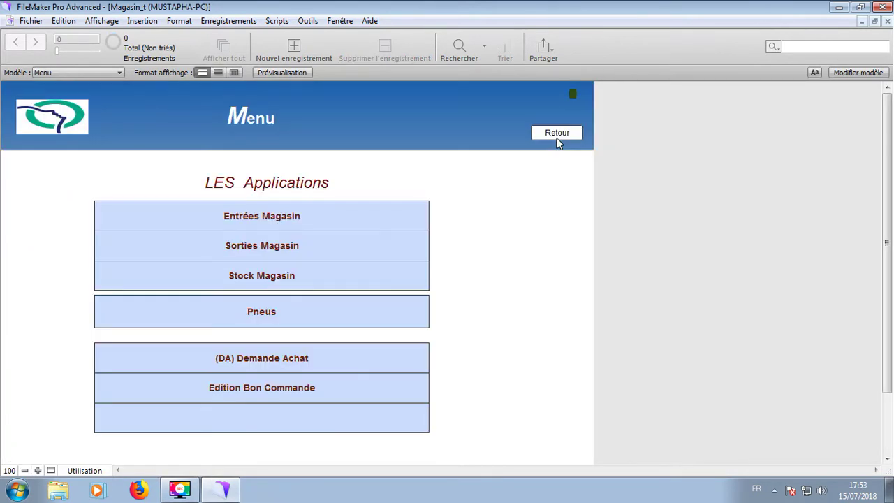
left_click(559, 135)
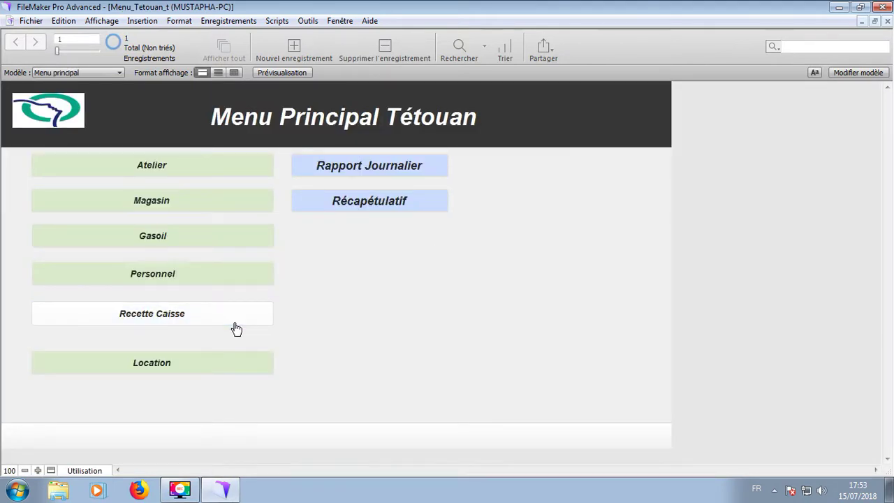
Open the fuel entries (Entrées Gasoil), browse both records, examine the PMP field, and return to the Gasoil menu
left_click(178, 241)
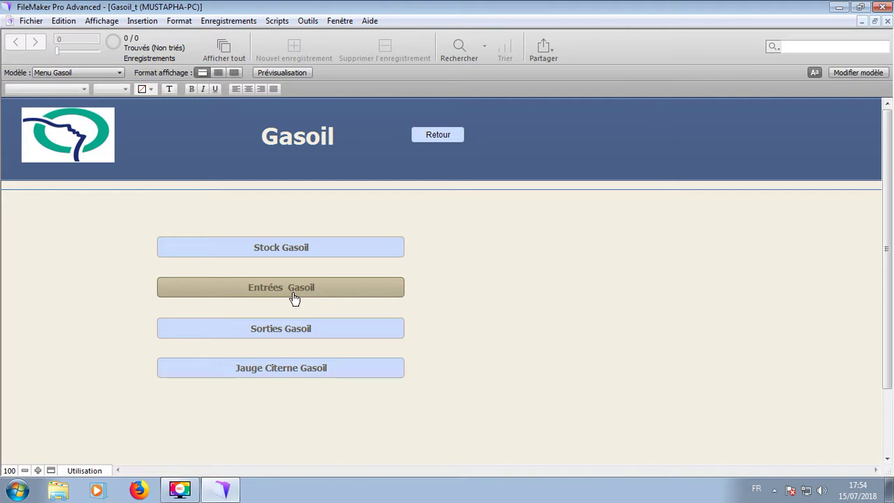
left_click(294, 299)
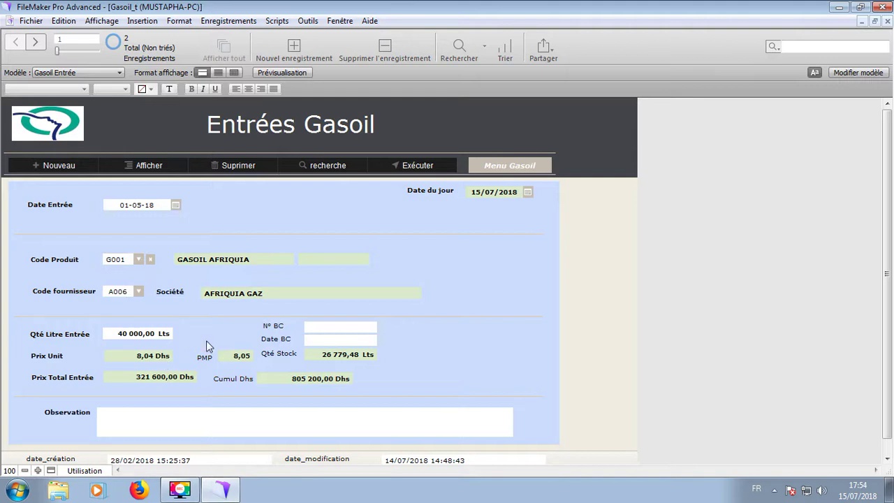
key("ctrl+Down")
key("ctrl+Up")
key("ctrl+Down")
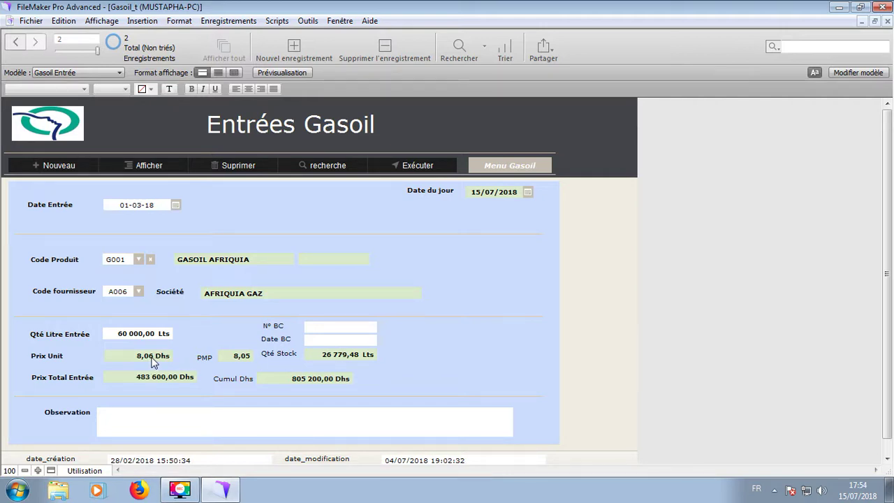
left_click(238, 356)
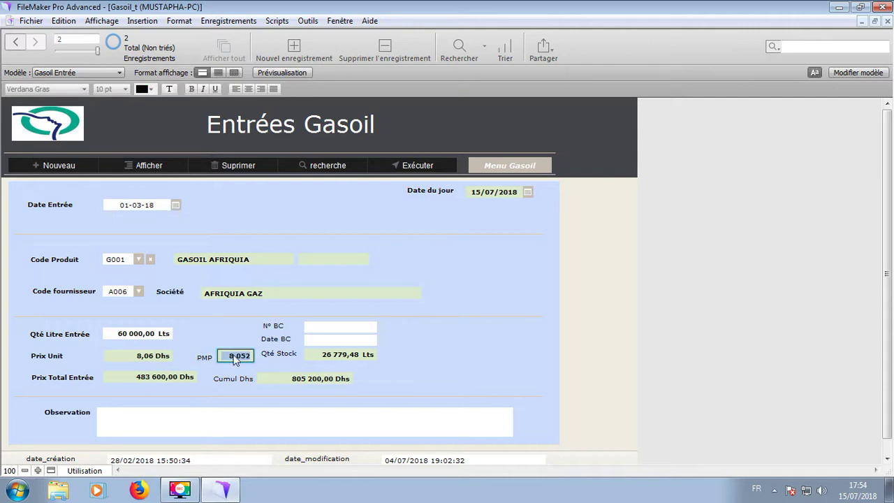
left_click(503, 167)
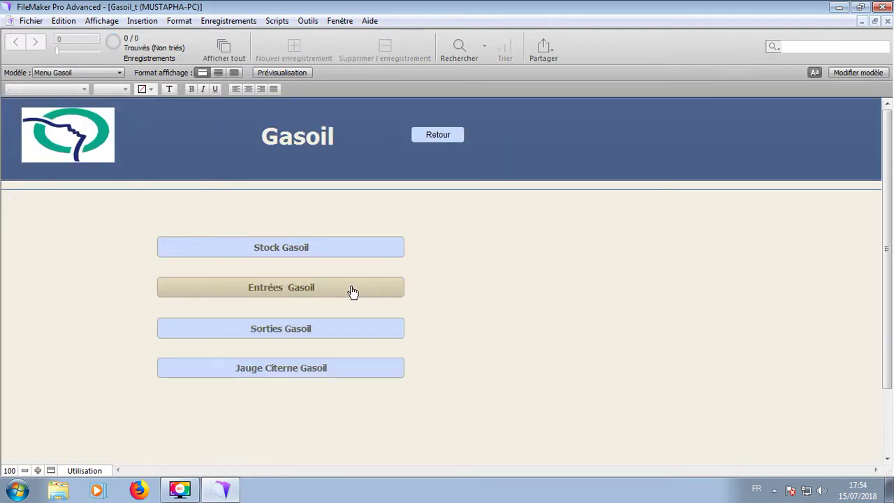
Open the fuel issues form (Sorties Gasoil) and page through bus 101's records to the one dated 18/06/2018
left_click(294, 331)
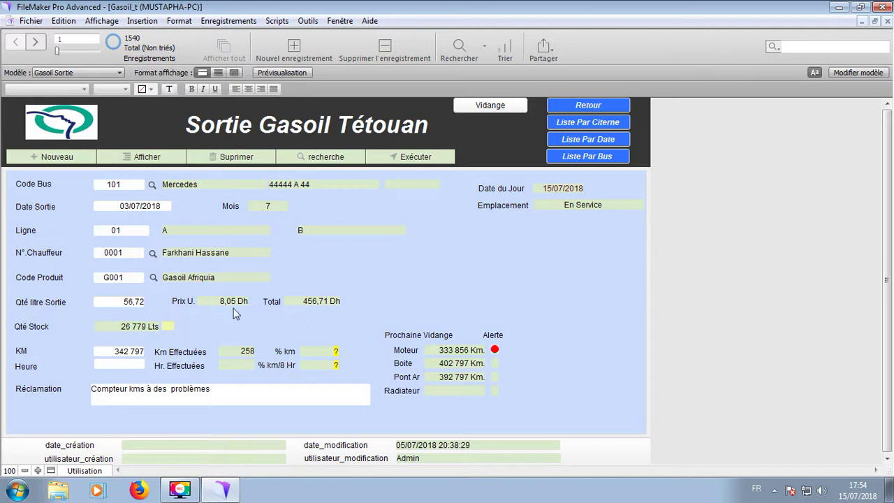
key("ctrl+Down")
key("ctrl+Down")
key("ctrl+Down")
key("ctrl+Down")
key("ctrl+Down")
key("ctrl+Down")
key("ctrl+Down")
key("ctrl+Down")
key("ctrl+Down")
key("ctrl+Down")
key("ctrl+Down")
key("ctrl+Down")
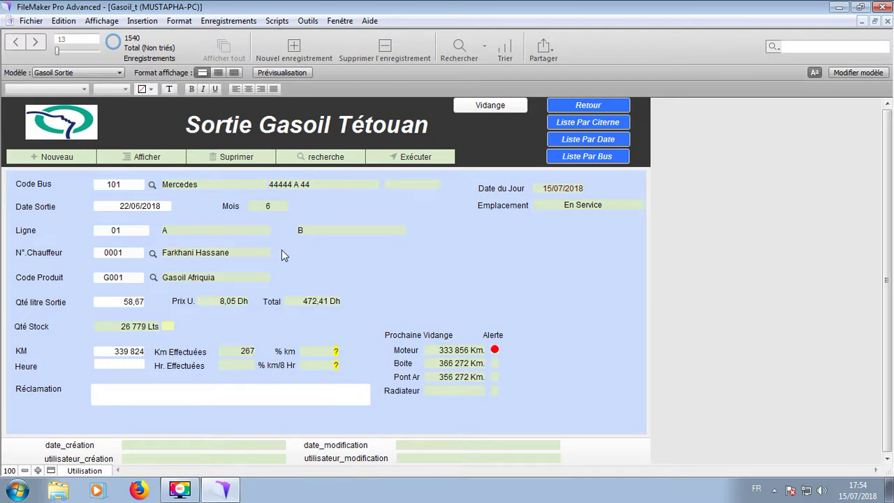
key("ctrl+Down")
key("ctrl+Down")
key("ctrl+Down")
Examine the stock quantity, KM and next oil change (Prochaine Vidange) Moteur and Boite fields of the 18/06/2018 fuel issue
left_click(123, 328)
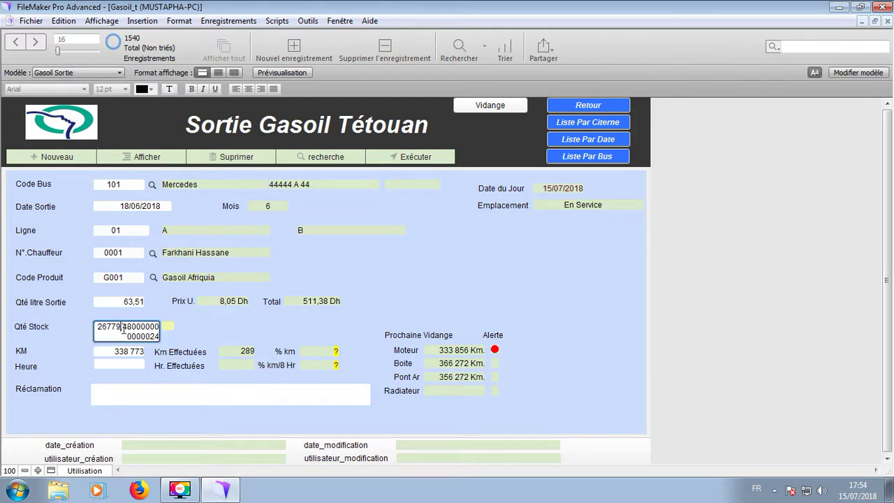
left_click(168, 328)
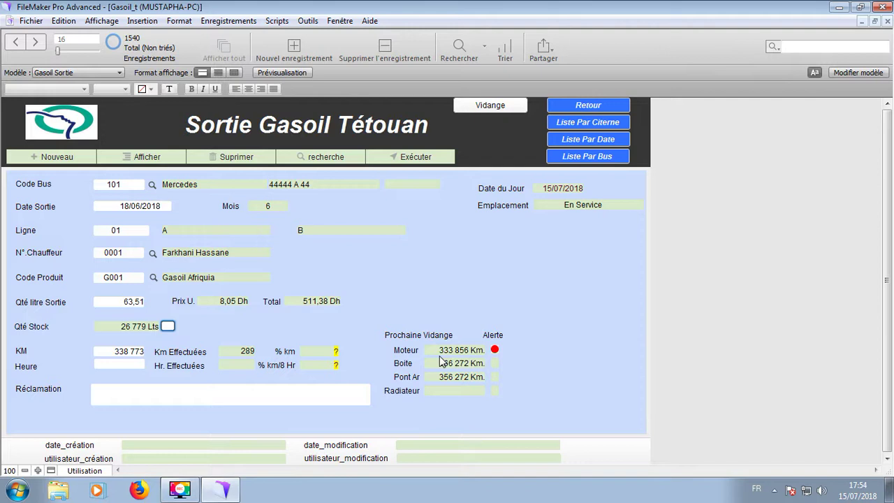
left_click(472, 351)
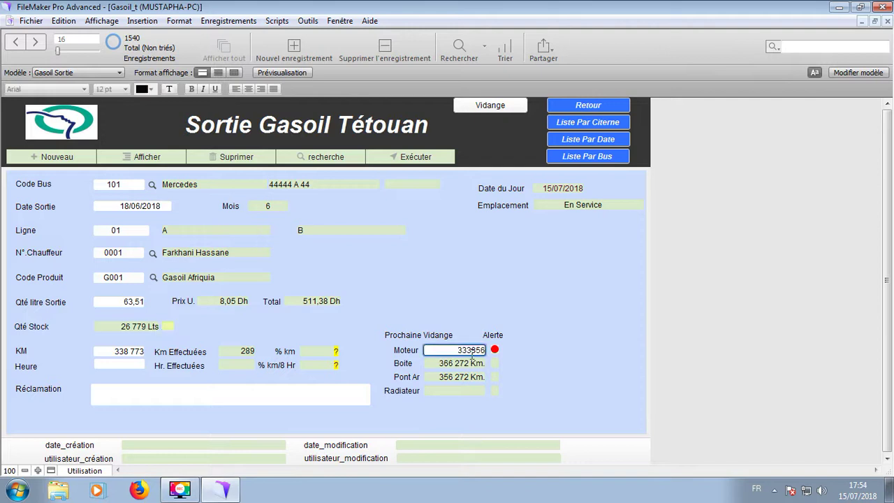
left_click(132, 359)
left_click(531, 361)
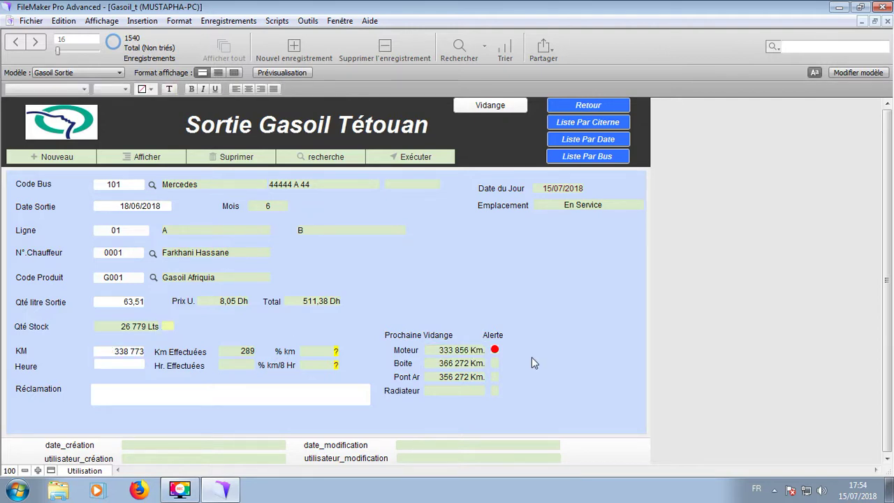
left_click(472, 362)
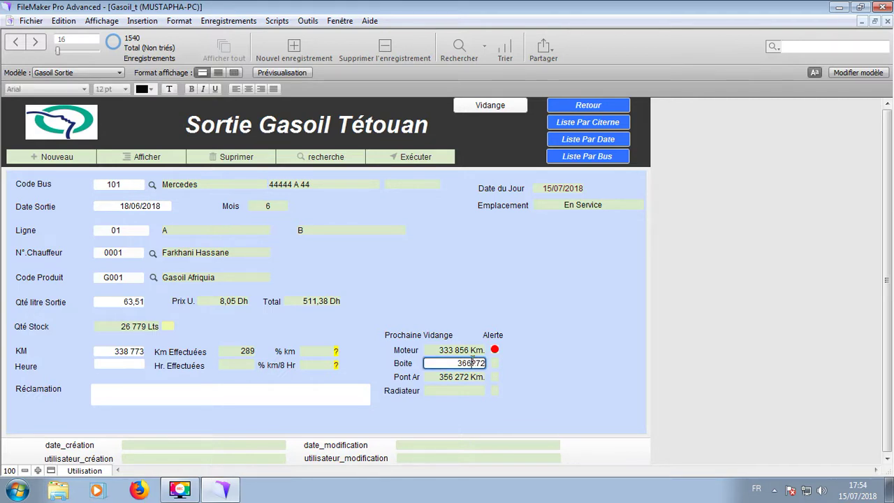
left_click(377, 362)
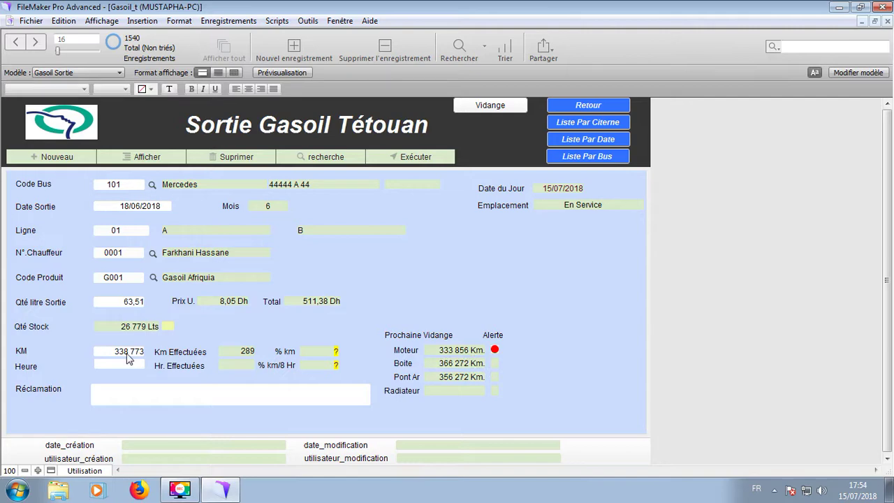
View the fuel issue lists by tank and by date, sorting each one and returning to the issue form
left_click(585, 123)
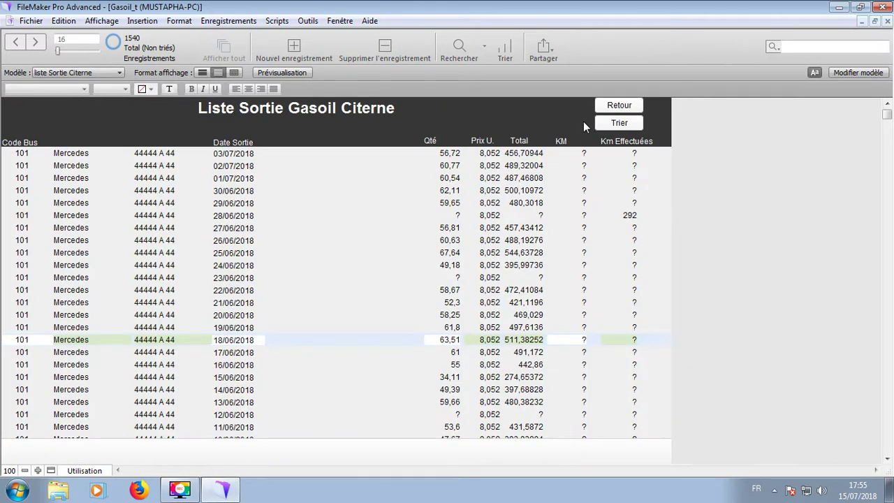
left_click(619, 123)
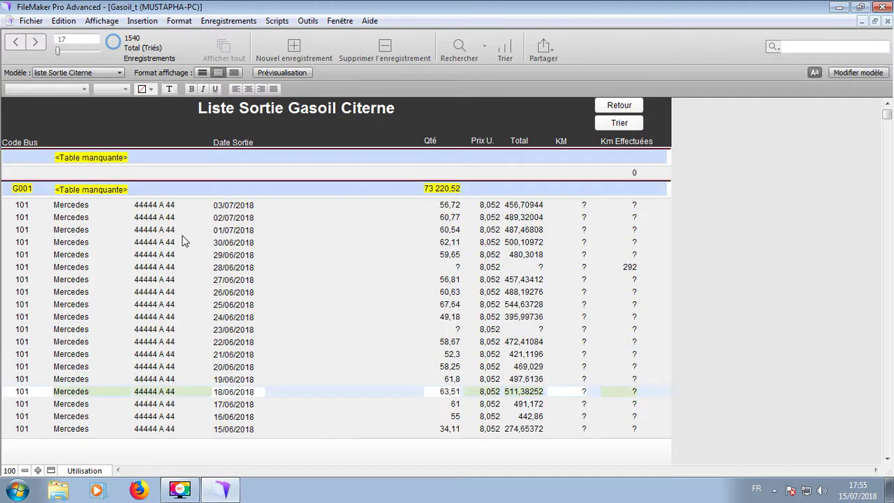
left_click(614, 106)
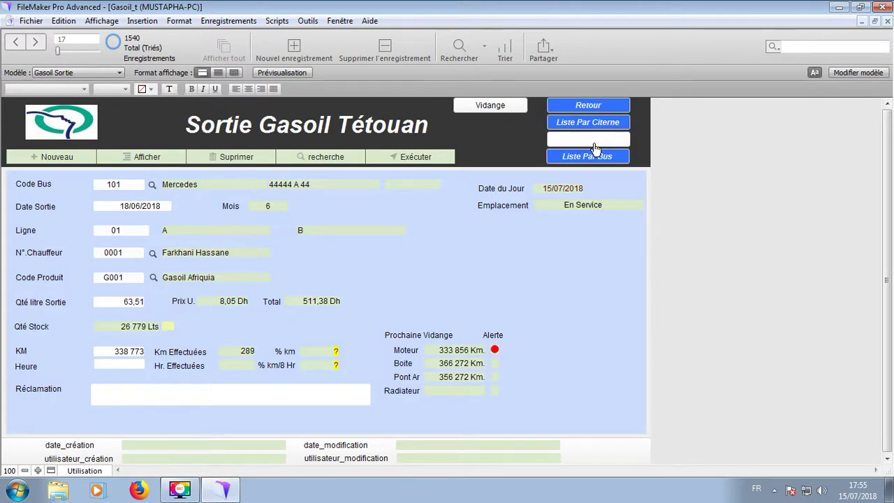
left_click(594, 150)
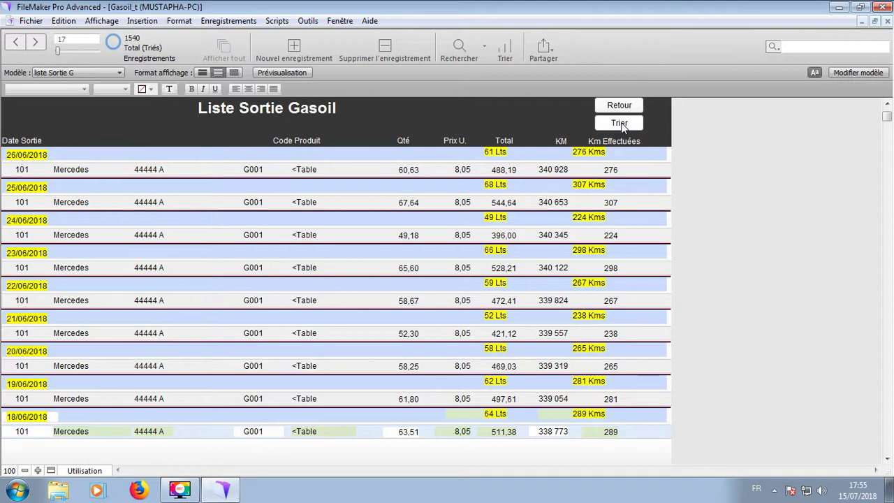
left_click(620, 123)
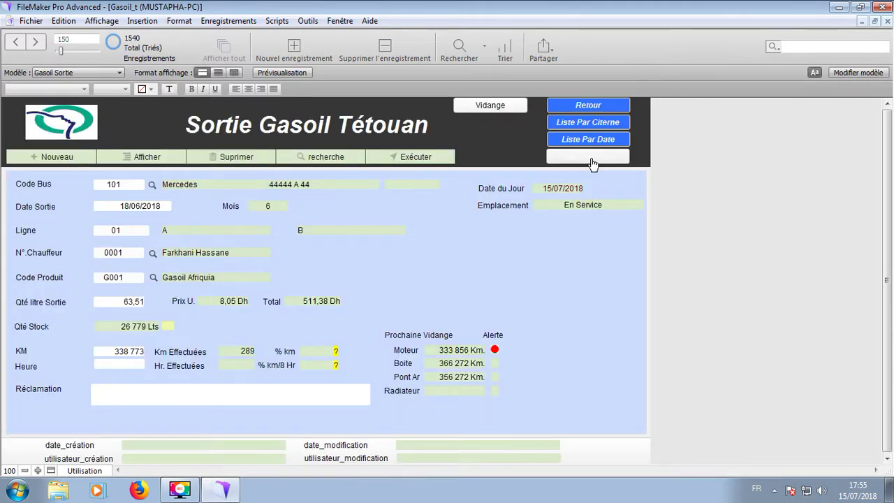
View the fuel issue list by bus, sort it, select bus 101's 02/07/2018 record, and return to the issue form
left_click(591, 159)
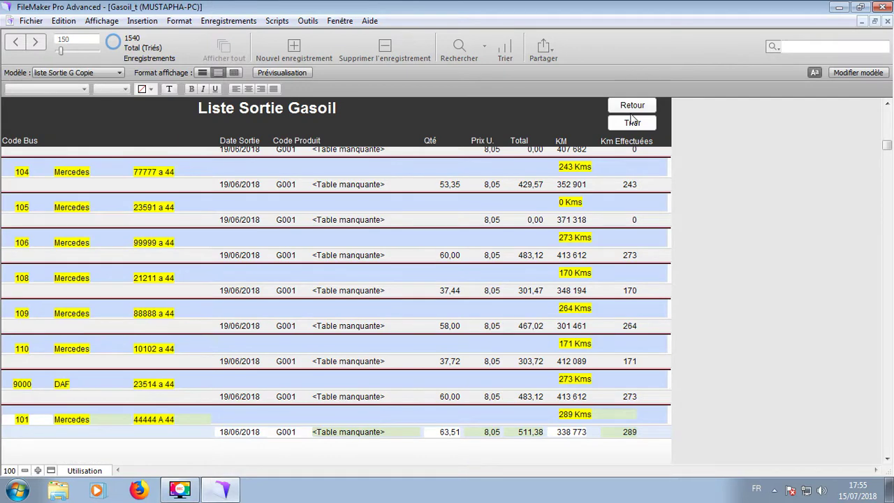
left_click(632, 122)
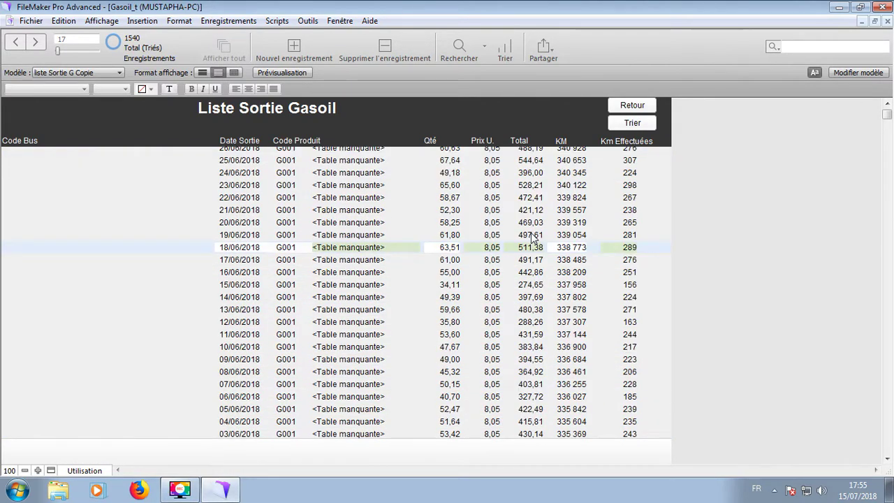
scroll(532, 237, "up", 4)
left_click(360, 223)
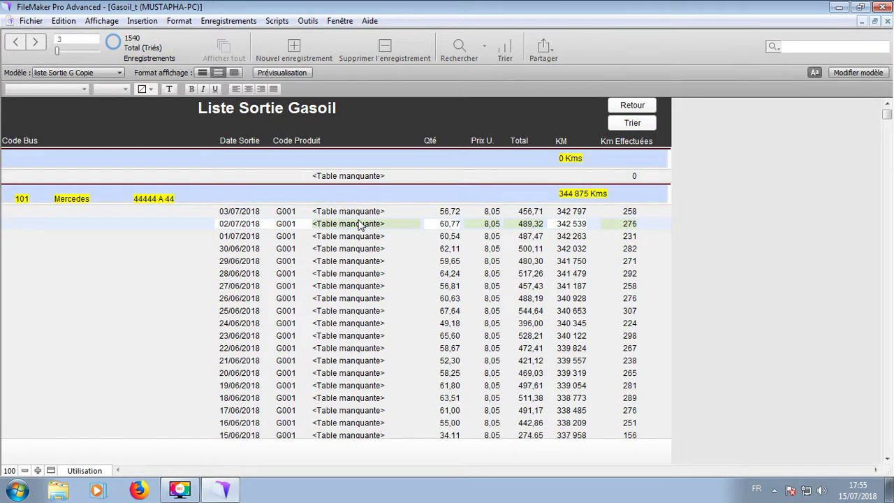
left_click(645, 128)
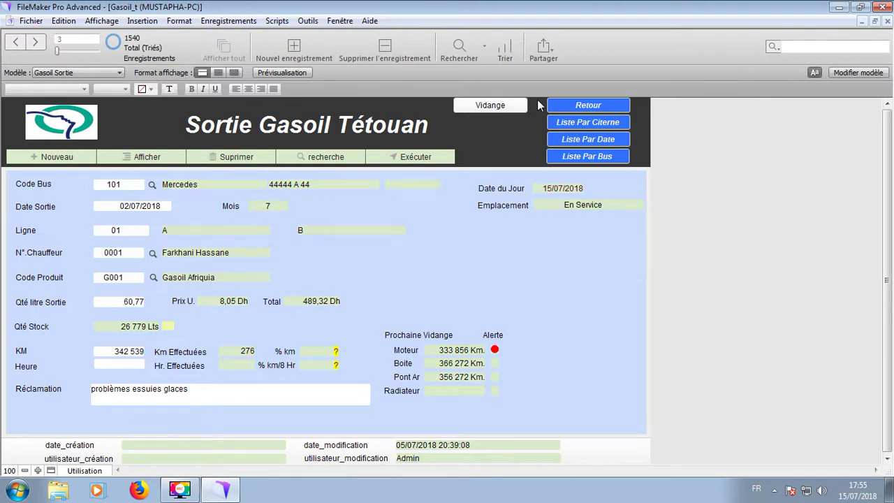
Try to open the Vidange file from the fuel issue, decline the access authorization, and open the tank gauge form (Jauge Citerne Gasoil)
left_click(482, 109)
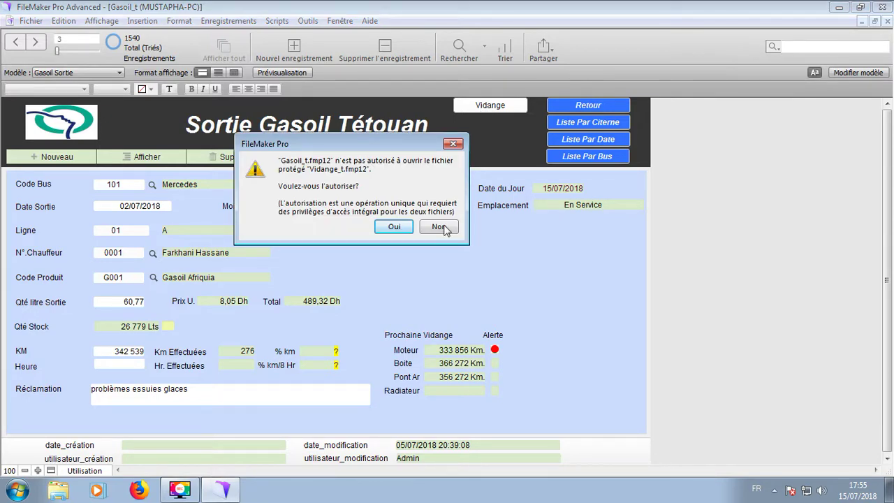
left_click(438, 226)
left_click(287, 332)
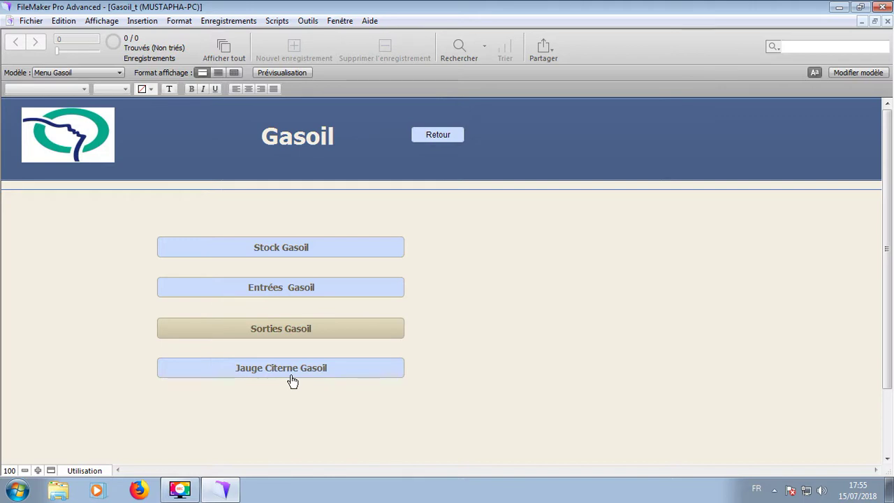
left_click(293, 377)
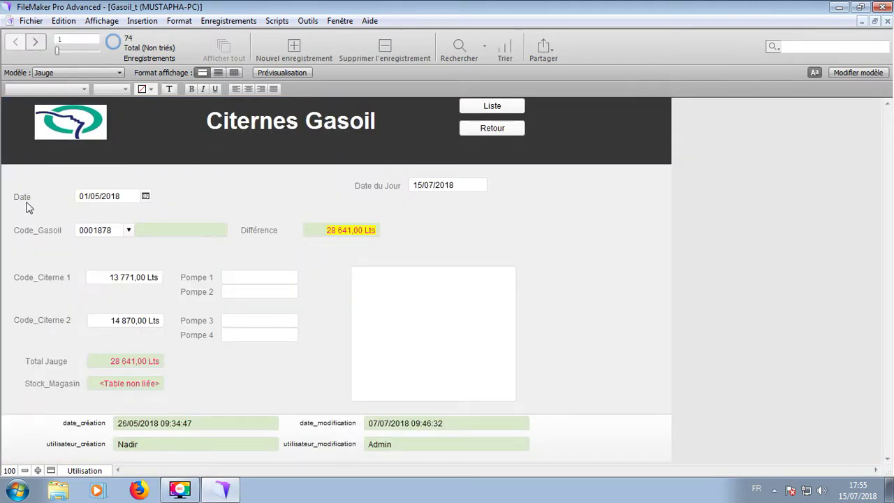
Set the Code_Gasoil of the 01/05/2018 tank gauge record to G001
left_click(120, 234)
left_click(112, 228)
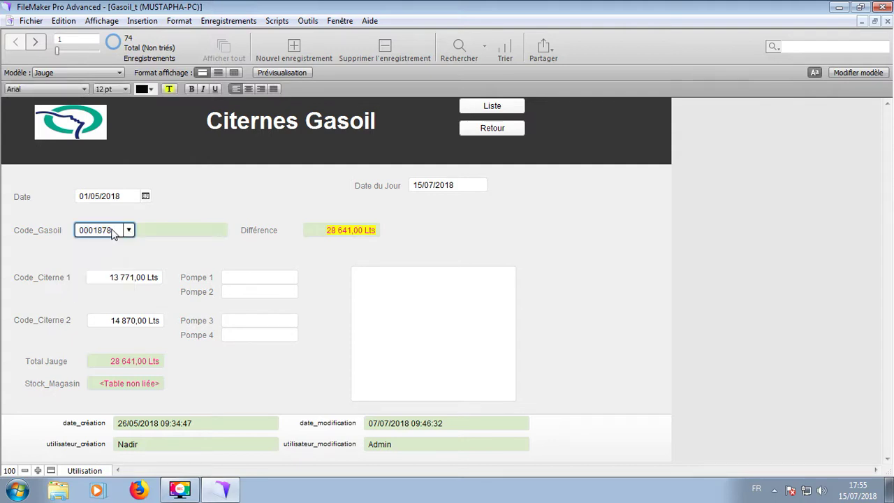
double_click(112, 229)
key("Return")
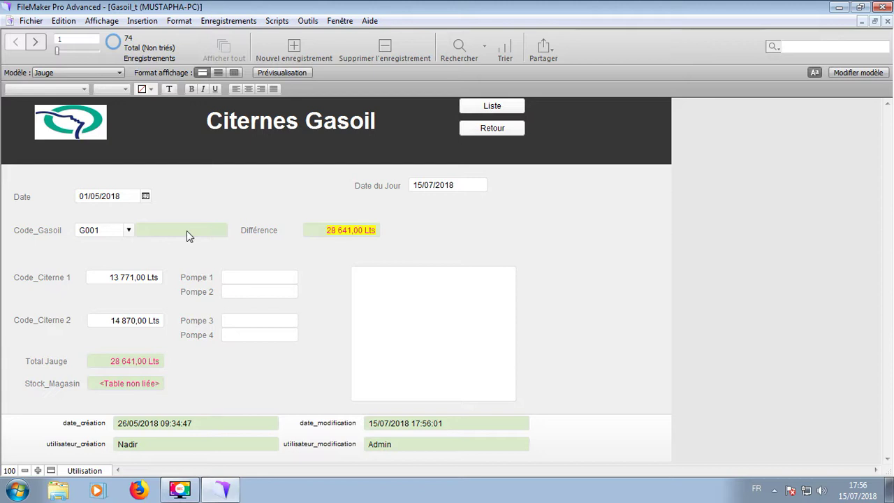
Examine the Code_Citerne 1, Code_Citerne 2 and Total Jauge fields, and page through the gauge records to the one dated 06/05/2018
left_click(117, 277)
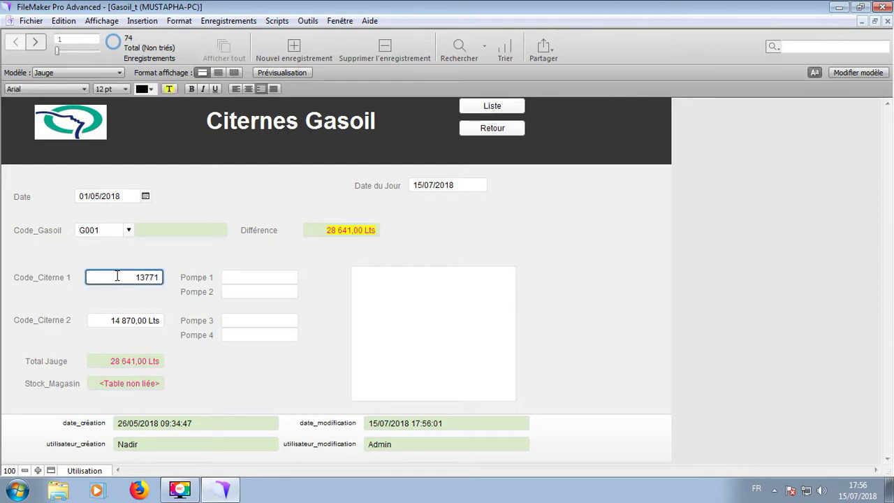
key("Tab")
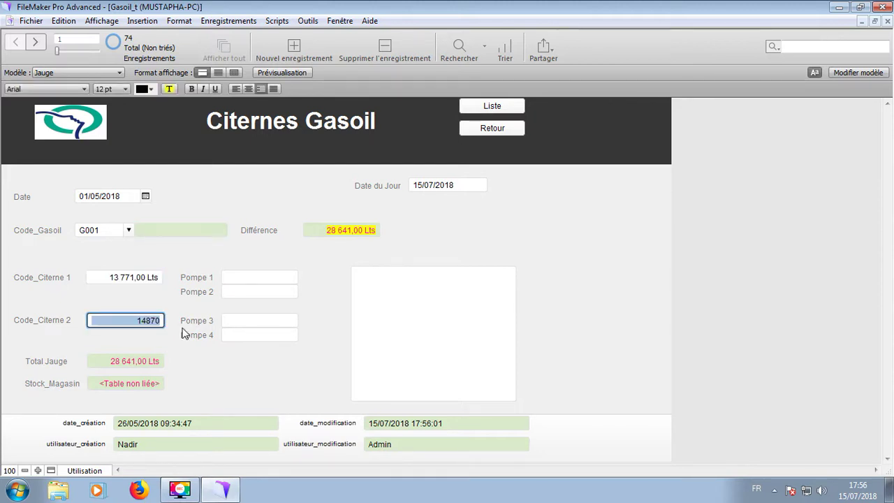
key("Tab")
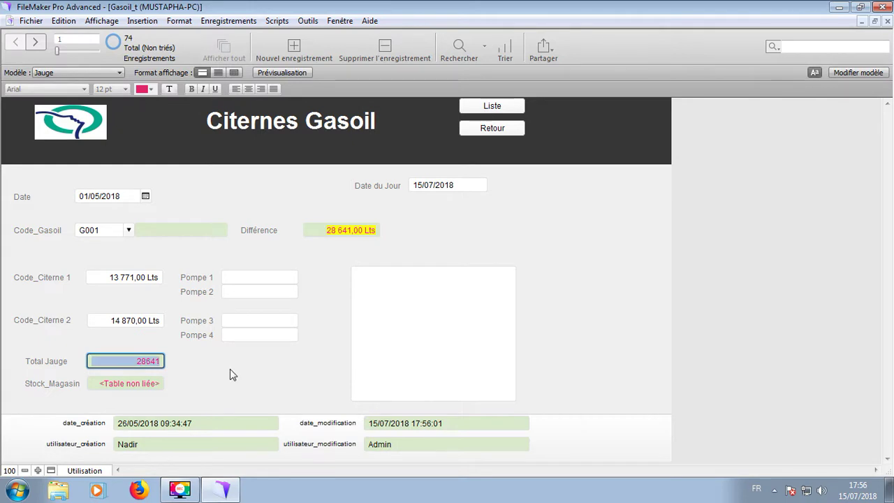
left_click(230, 369)
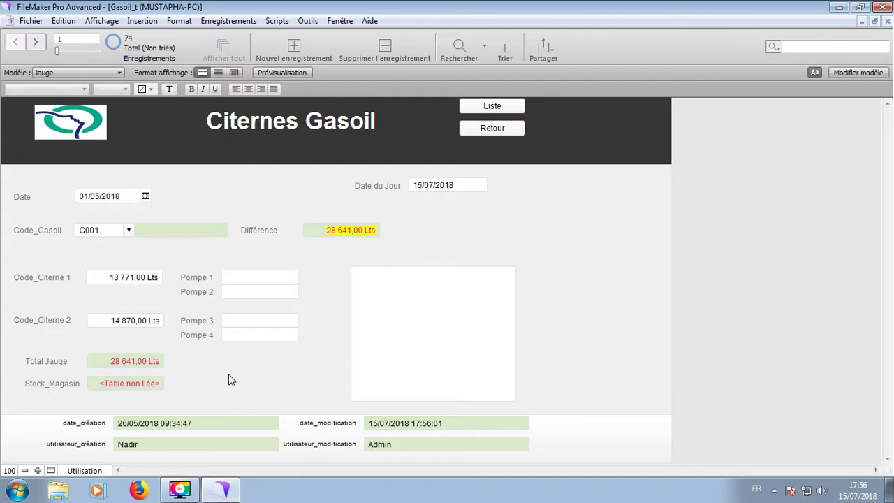
key("ctrl+Down")
key("ctrl+Down")
key("ctrl+Down")
key("ctrl+Down")
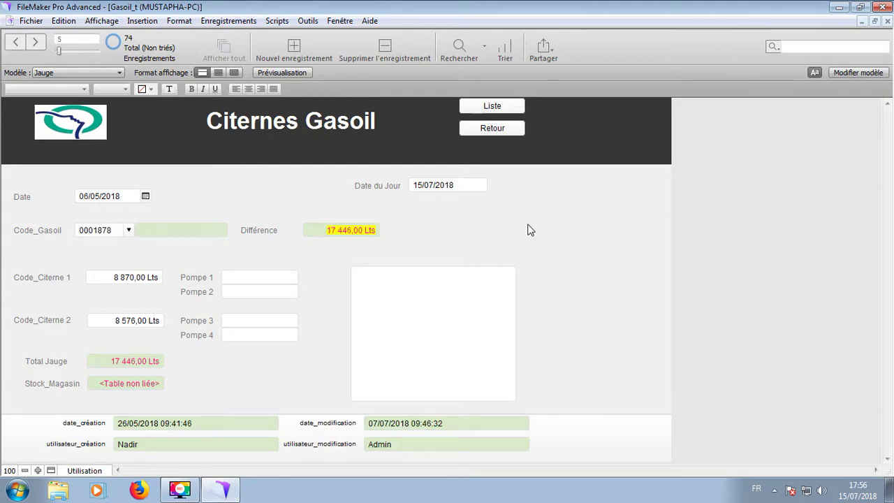
Open the employee form (Fiche Personnel), review its CV, Cin, Permis Conduire and Tâche sections, and return to the personnel menu
left_click(477, 131)
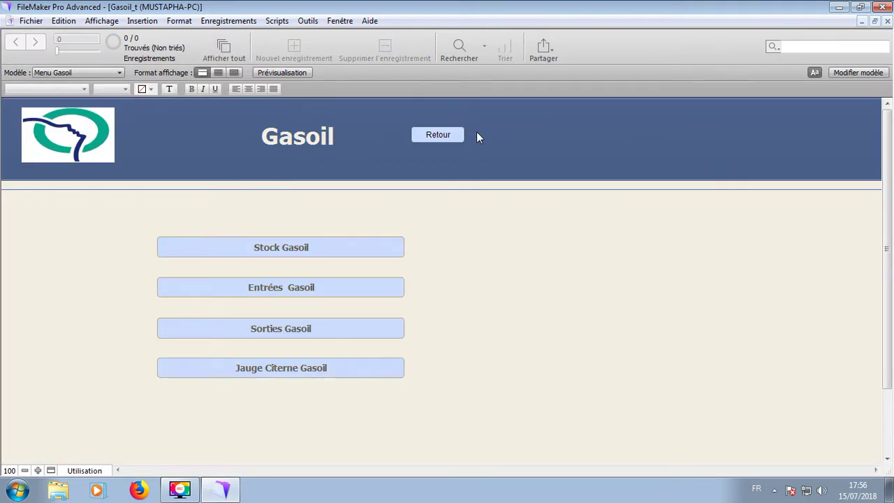
left_click(476, 132)
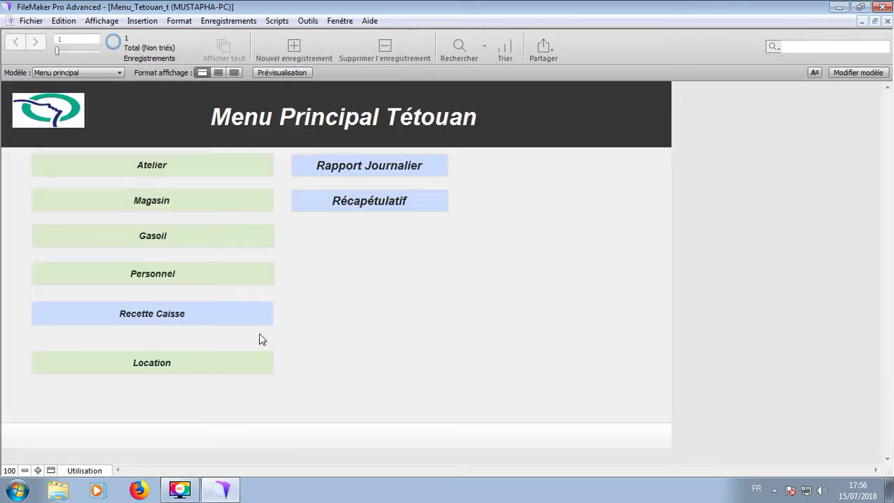
left_click(213, 273)
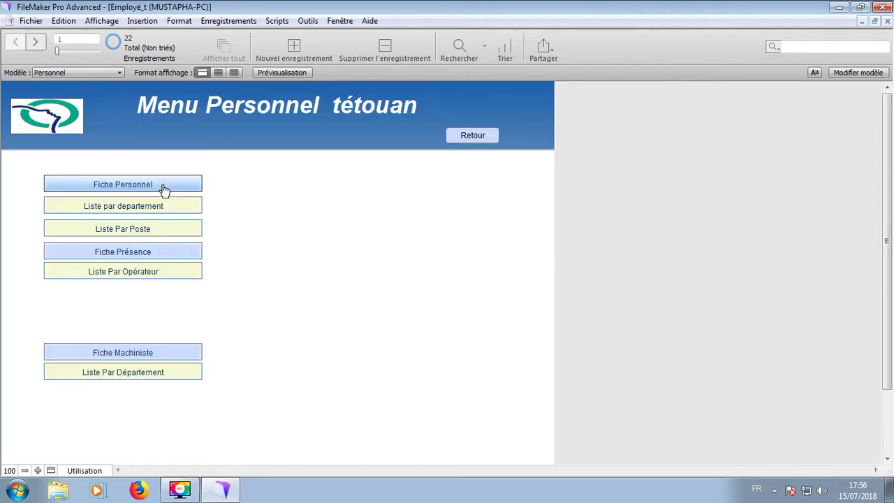
left_click(162, 187)
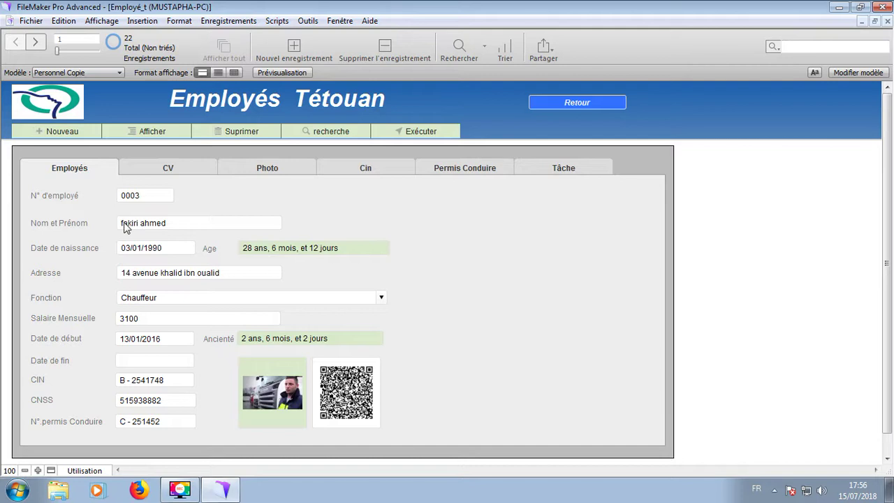
left_click(191, 172)
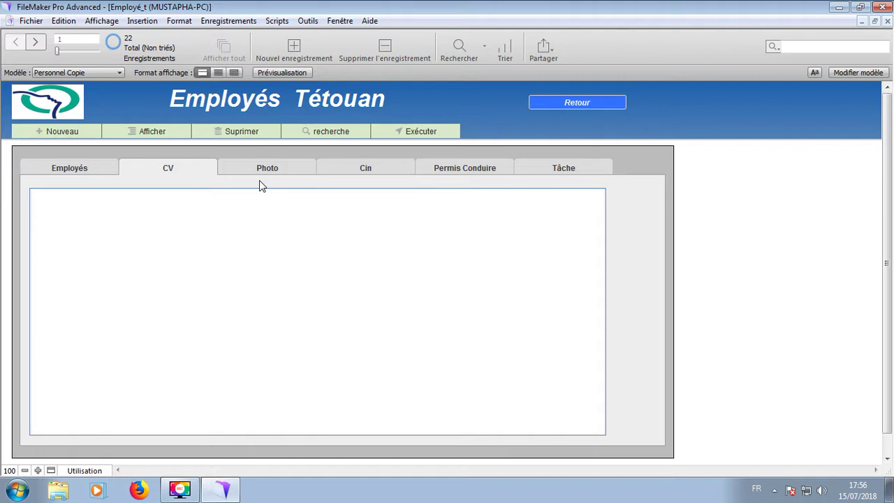
left_click(366, 168)
left_click(447, 167)
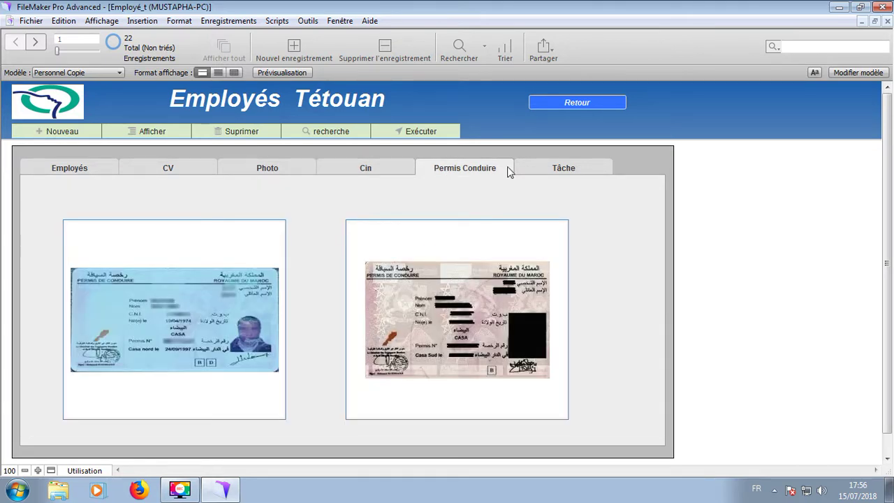
left_click(552, 168)
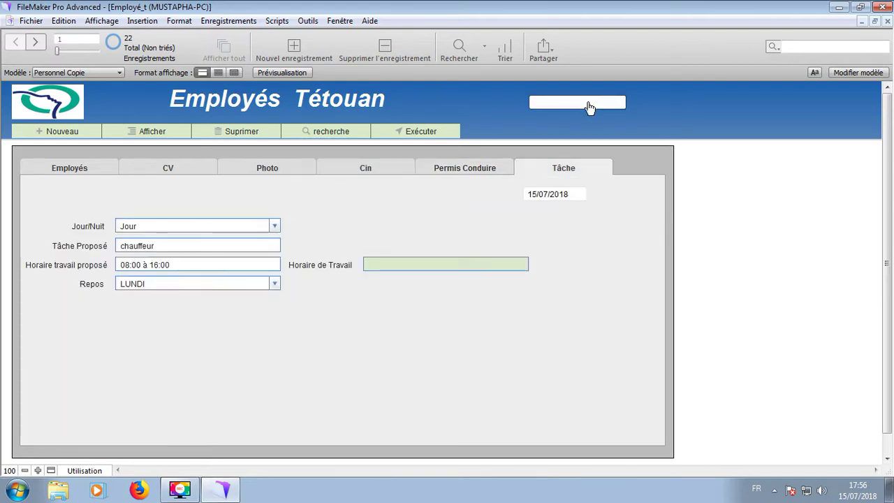
left_click(588, 106)
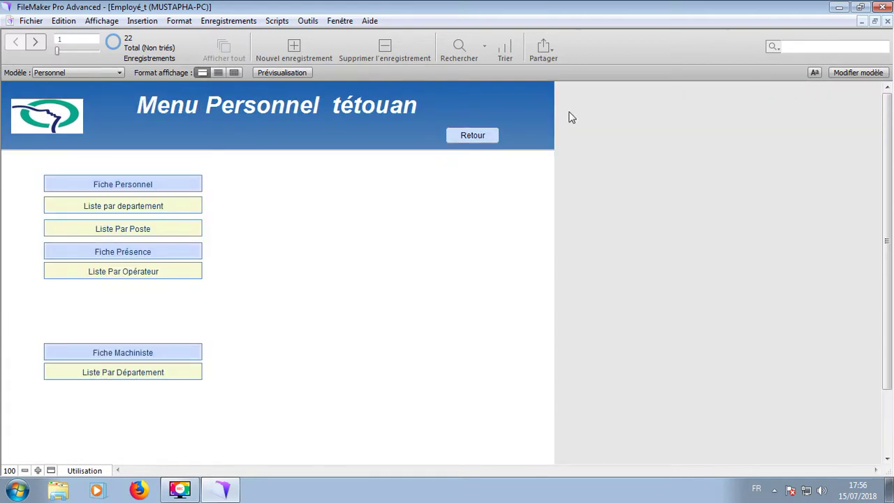
Open the attendance form (Fiche Présence), examine its Total Heure de Travail field, and browse the attendance list by employee
left_click(123, 251)
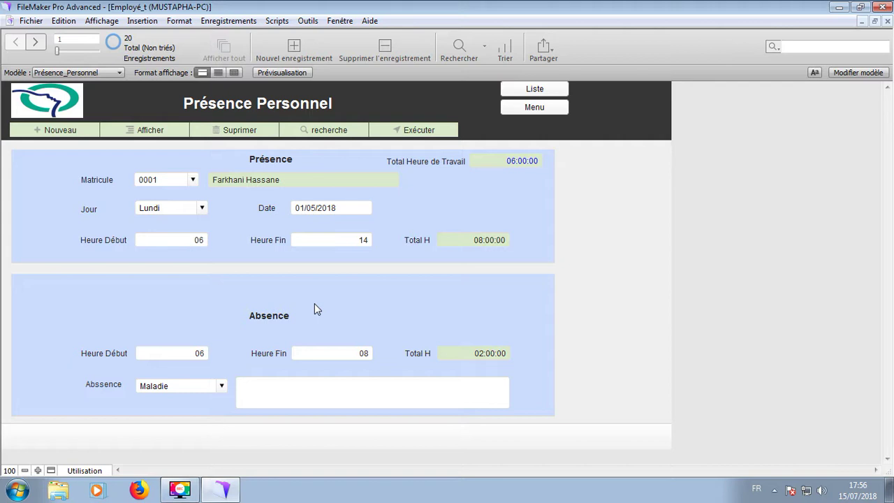
key("Tab")
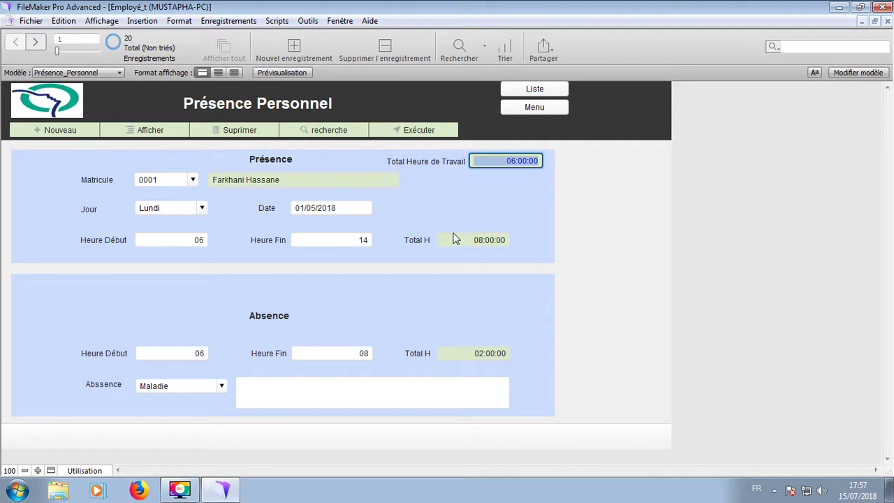
left_click(454, 239)
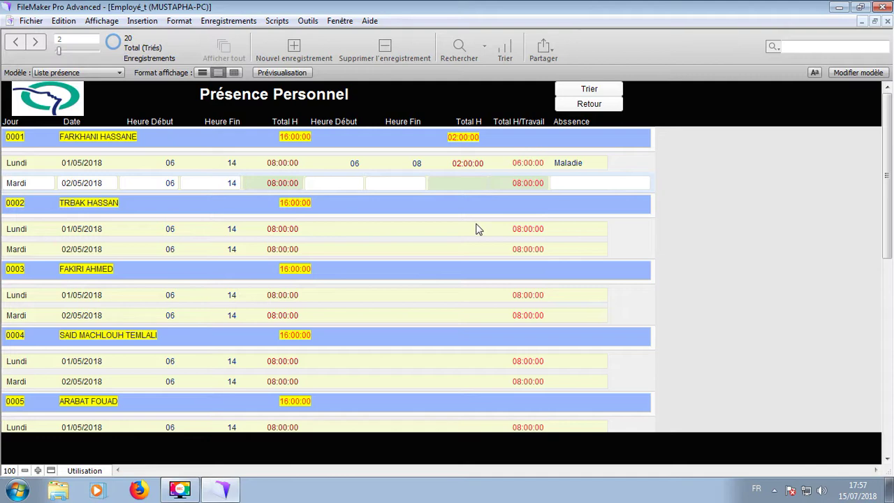
scroll(244, 340, "down", 5)
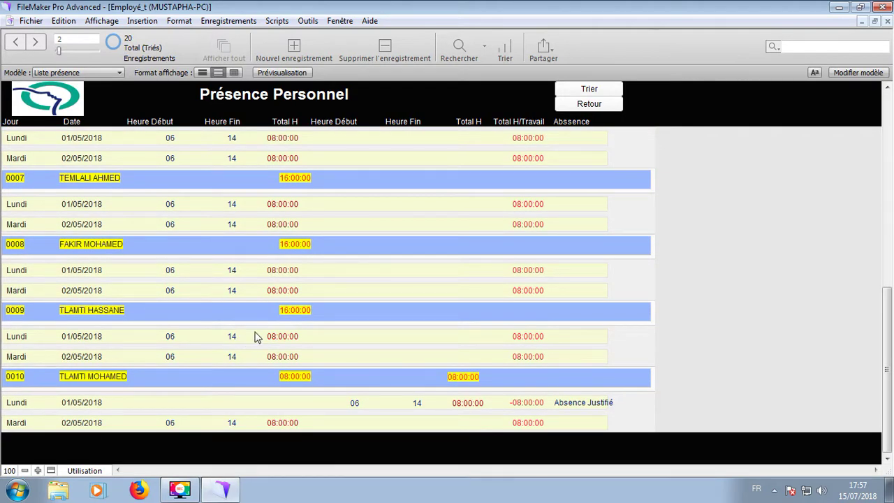
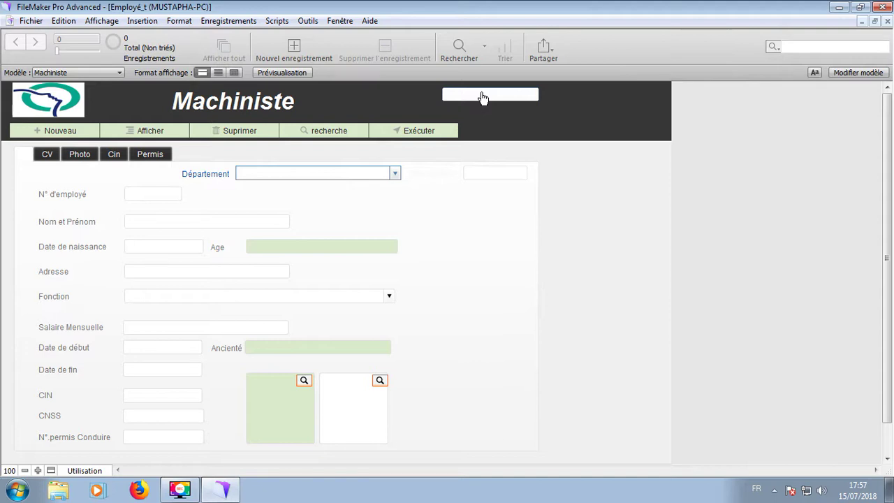
Leave the Machiniste form, check the Différence field of bus 101's cash receipts (Recettes Caisse), and open the Location form
left_click(481, 97)
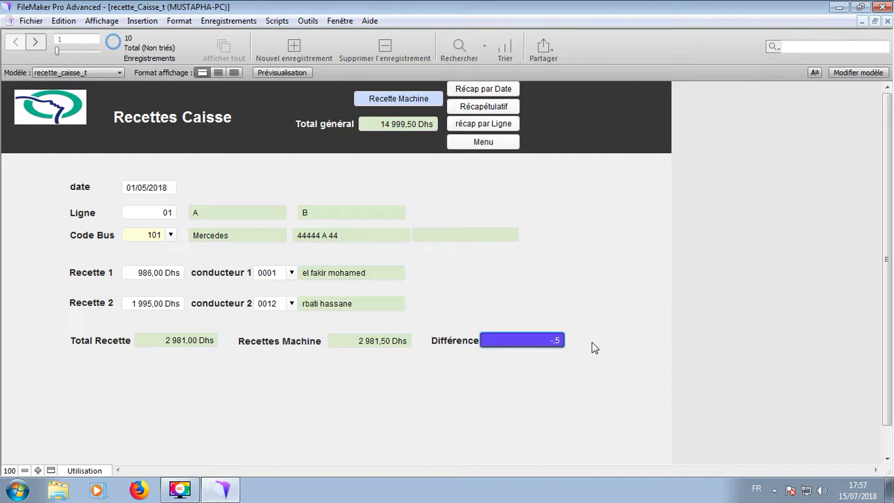
left_click(594, 347)
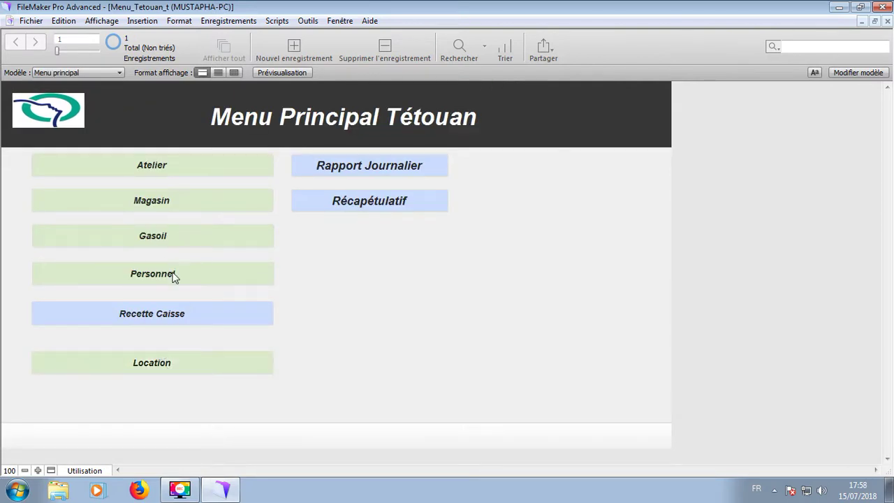
left_click(172, 367)
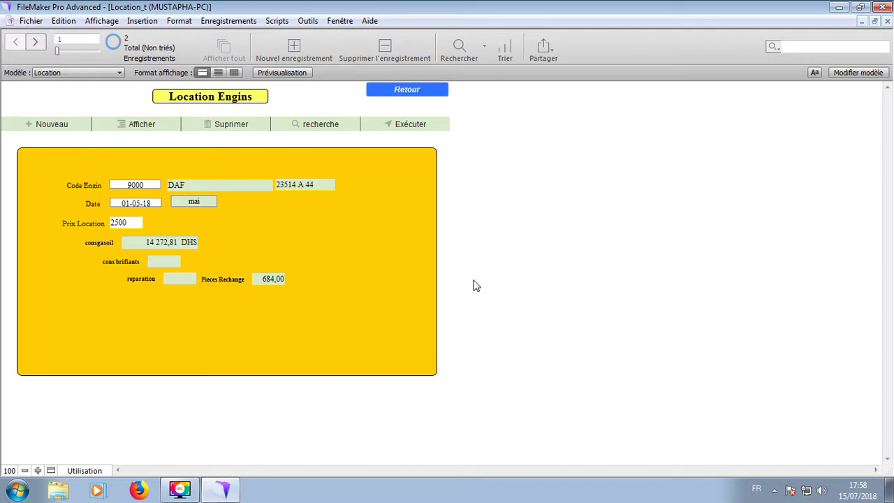
Open the workshop's Fiche Bus form, view the records of vehicles 9000 and 9001, and return to the main menu
left_click(407, 102)
left_click(165, 177)
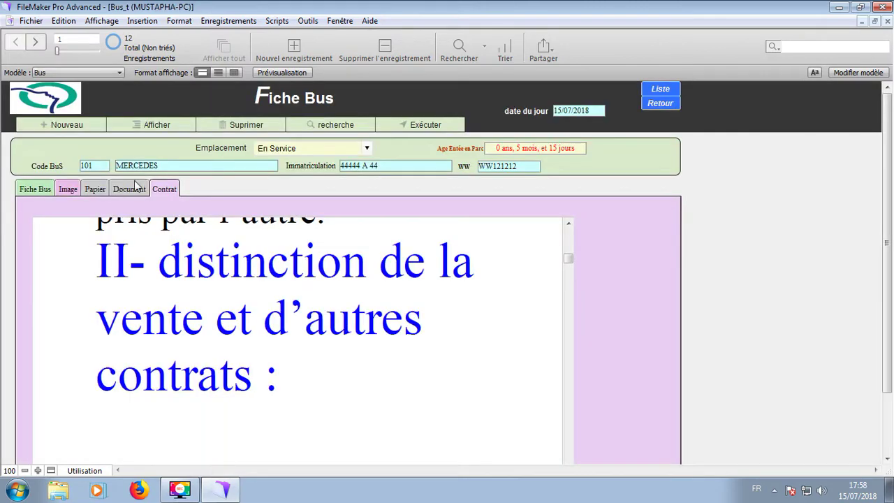
left_click(36, 193)
left_click(96, 52)
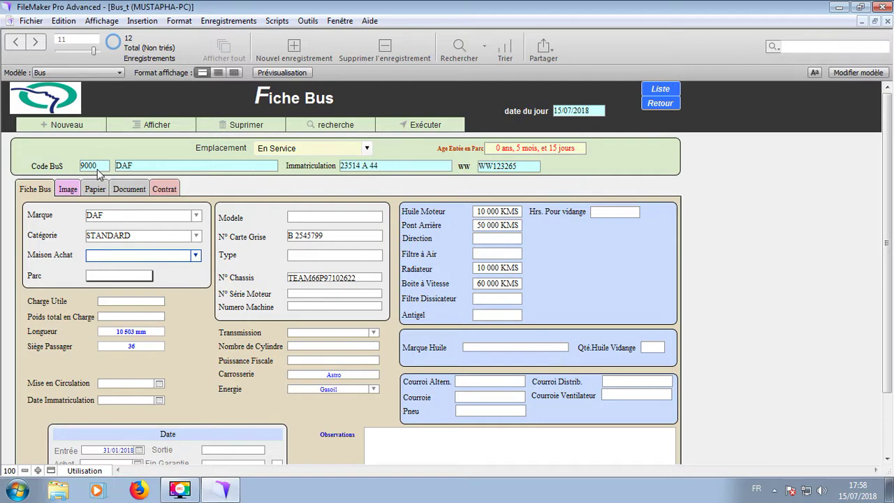
key("ctrl+Down")
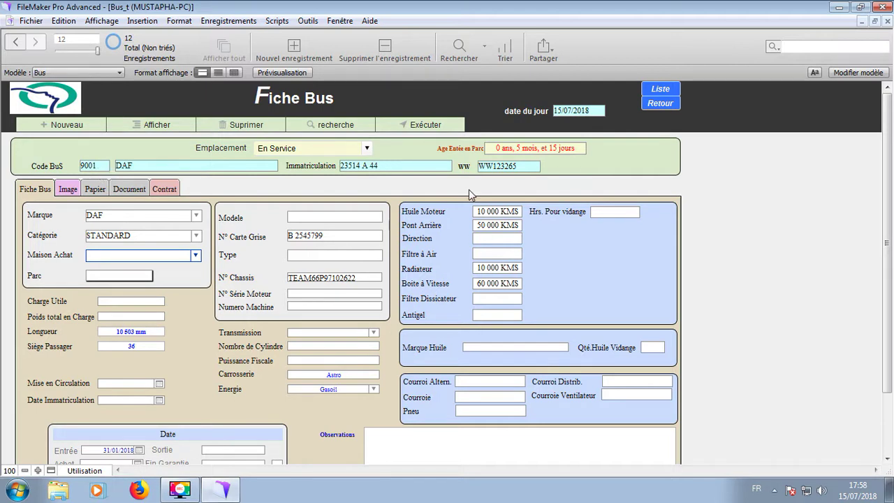
key("Escape")
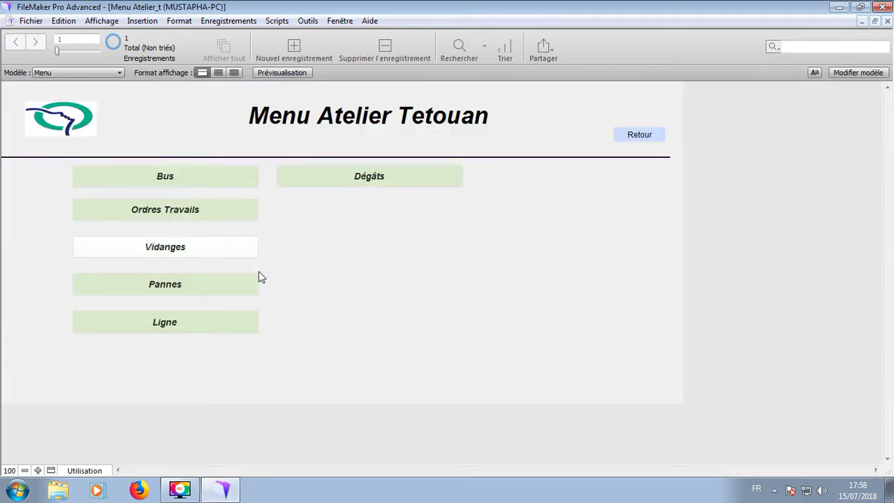
key("Escape")
Reopen the Location Engins form, examine vehicle 9000's rental price and fuel consumption fields, and return to the main menu
left_click(175, 365)
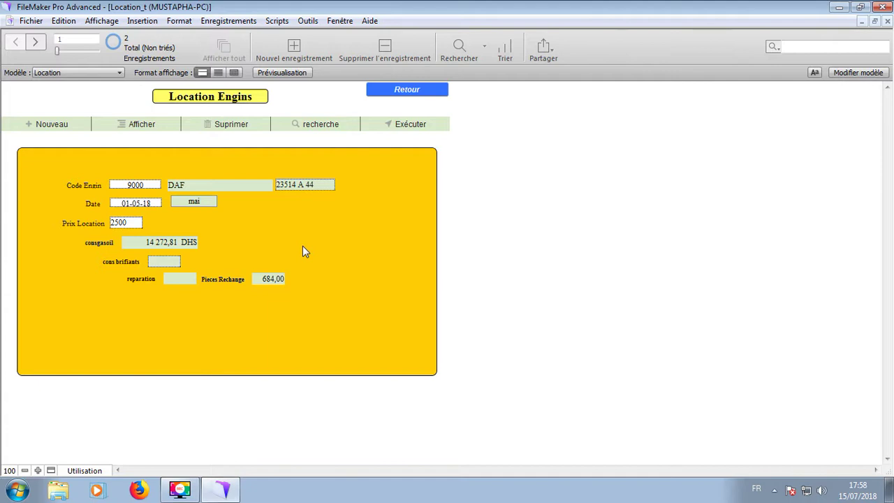
left_click(136, 222)
left_click(137, 253)
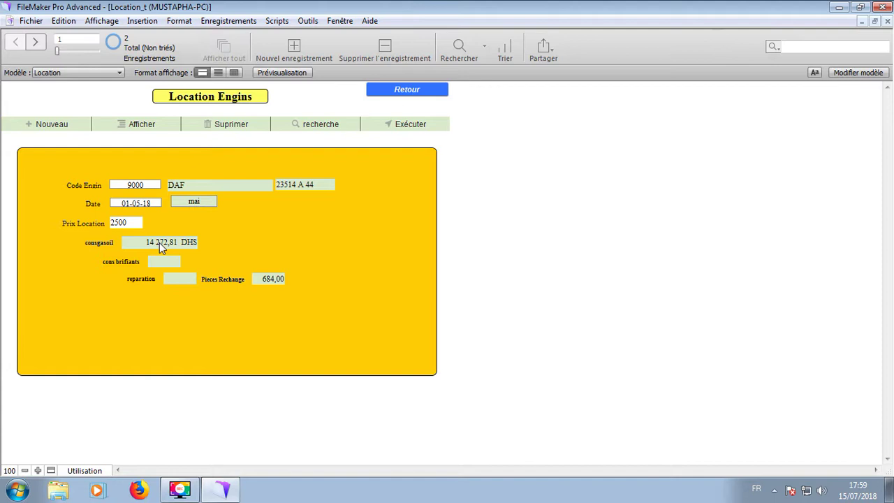
key("ctrl+w")
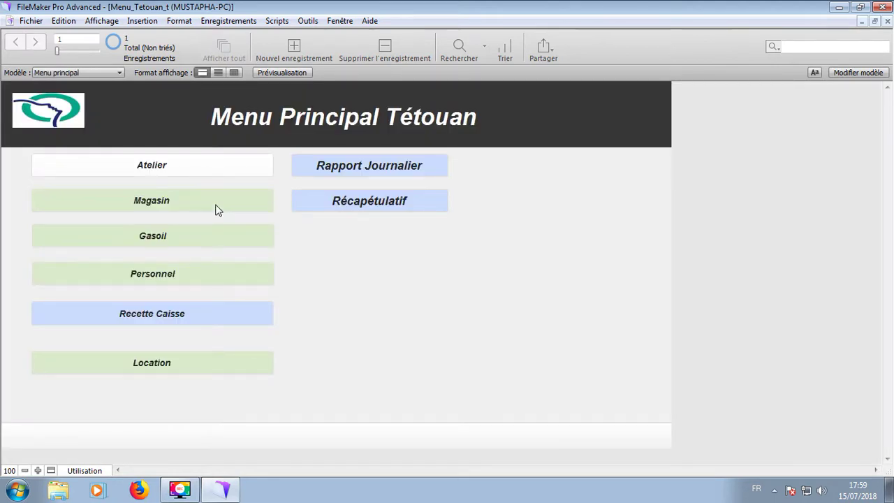
Open the Sorties Gasoil form from the Gasoil menu and find the fuel records of bus 9000
left_click(209, 236)
left_click(305, 330)
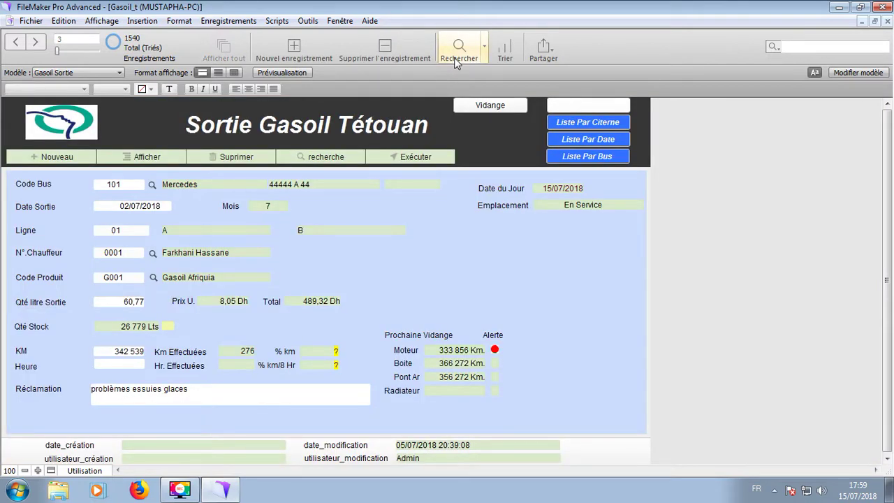
left_click(453, 57)
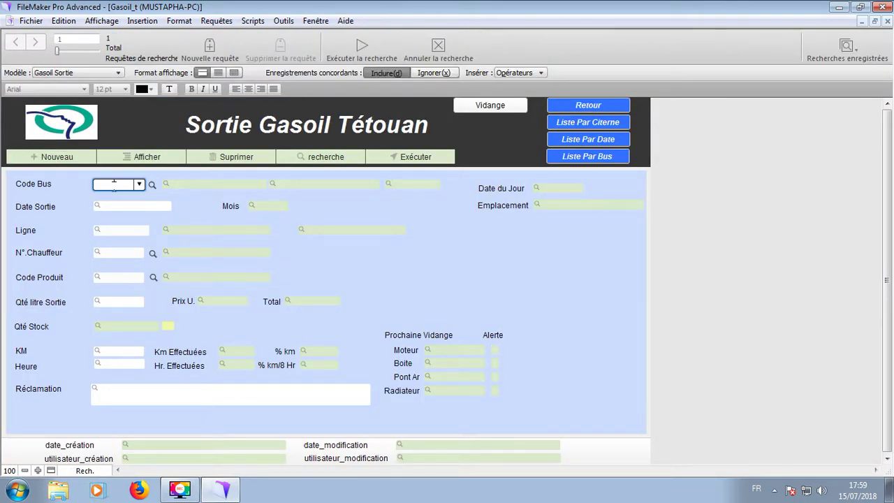
key("Return")
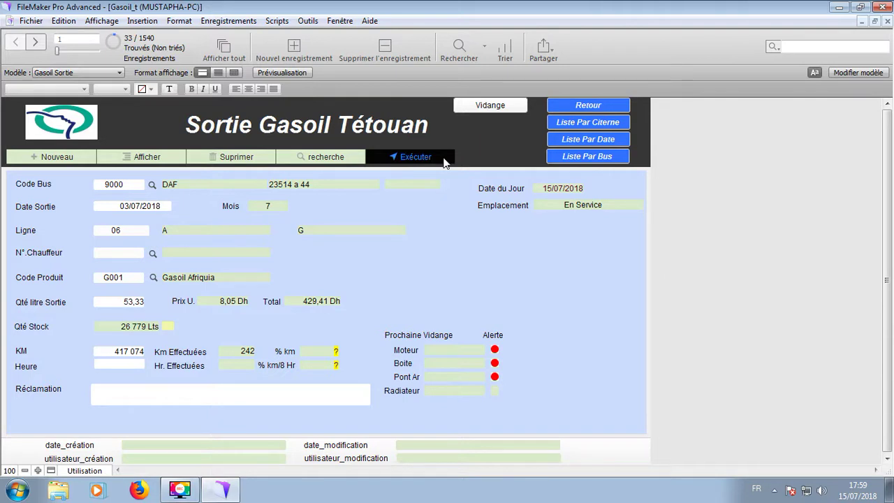
Show bus 9000's fuel records as a table, saving the layout change, examine the totadd total, and return to the main menu
left_click(234, 73)
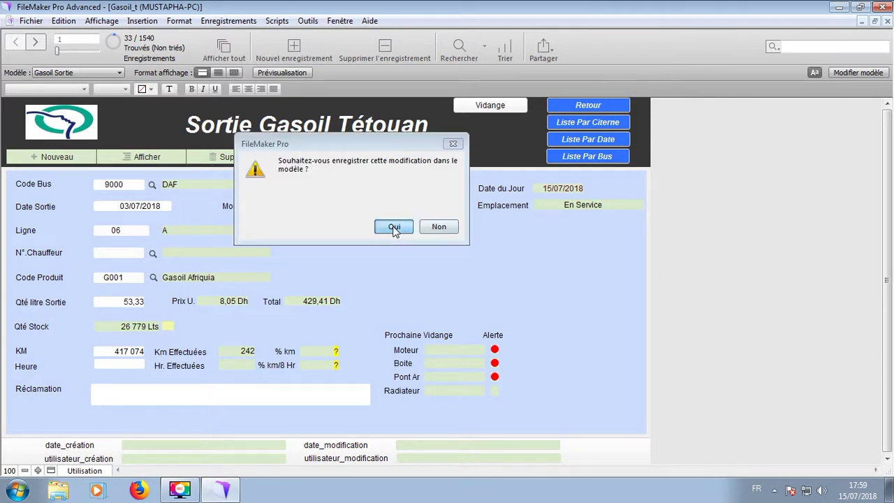
left_click(394, 228)
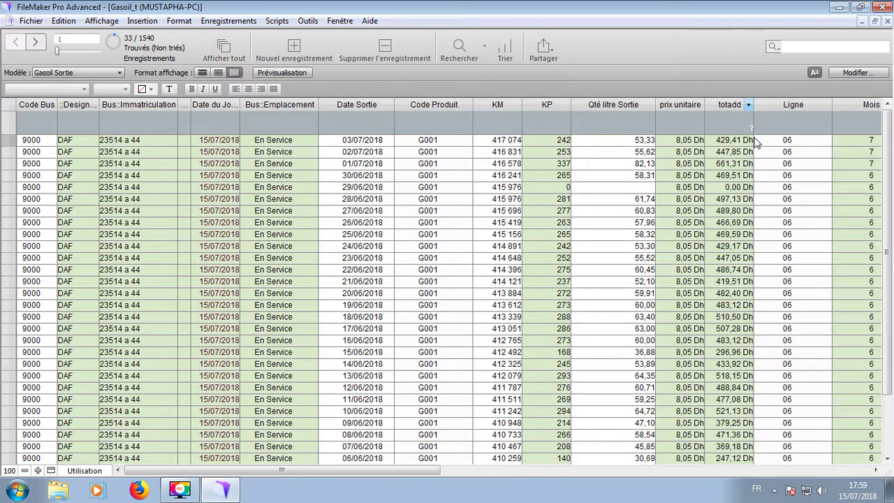
left_click(742, 127)
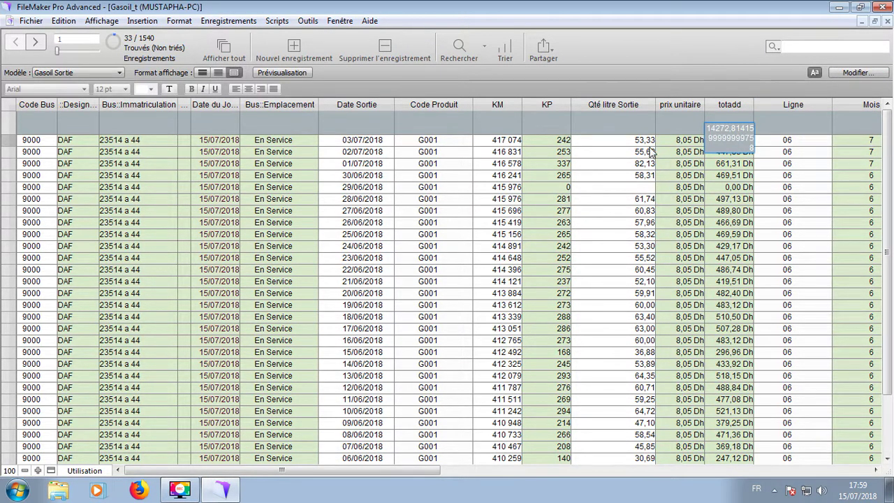
left_click(202, 73)
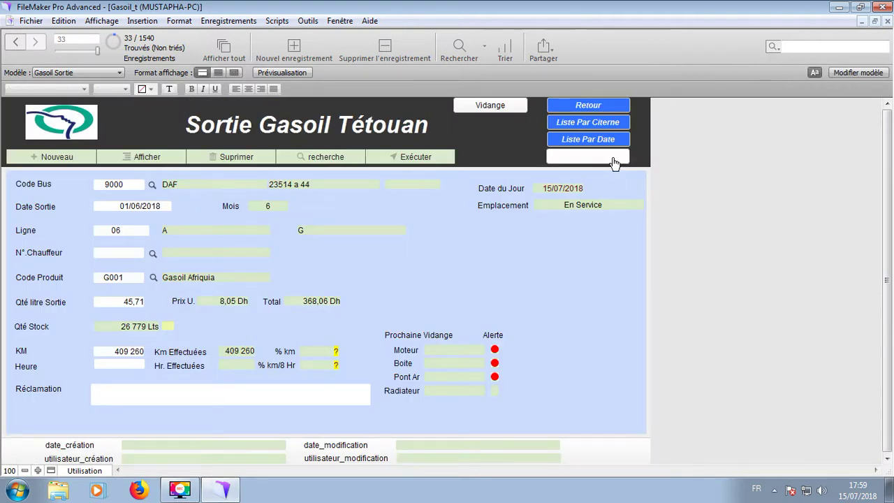
left_click(614, 163)
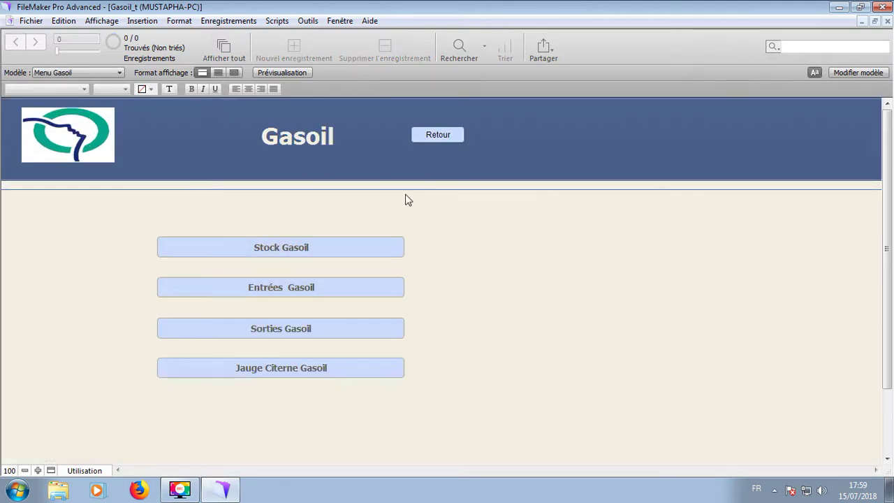
key("ctrl+w")
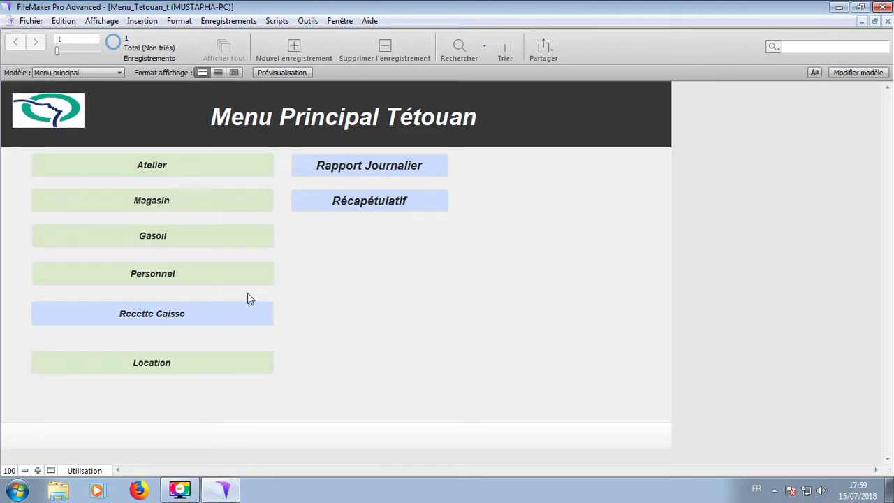
Open the Location Engins form and examine the Pieces Rechange field of vehicle 9000
left_click(189, 364)
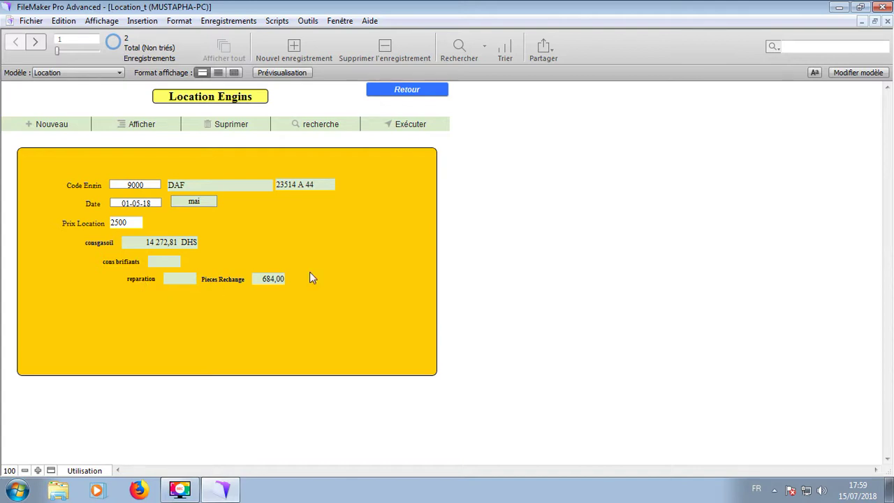
left_click(263, 280)
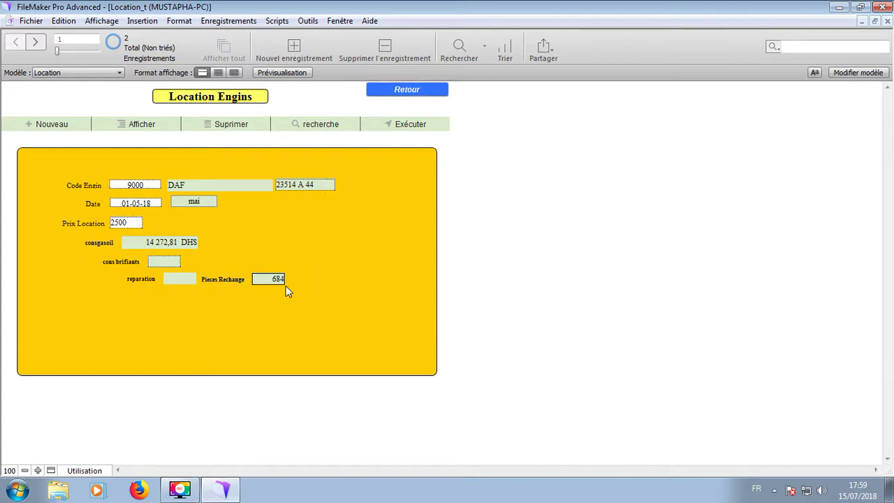
left_click(285, 285)
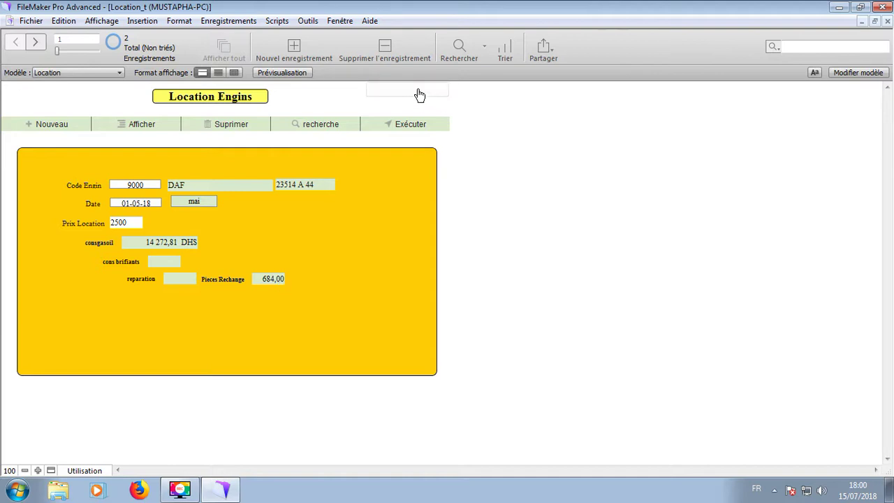
Find the Tétouan daily report (Rapport Journalière) for 01/05/2018 and examine its Pièces de Rechange amount
left_click(96, 71)
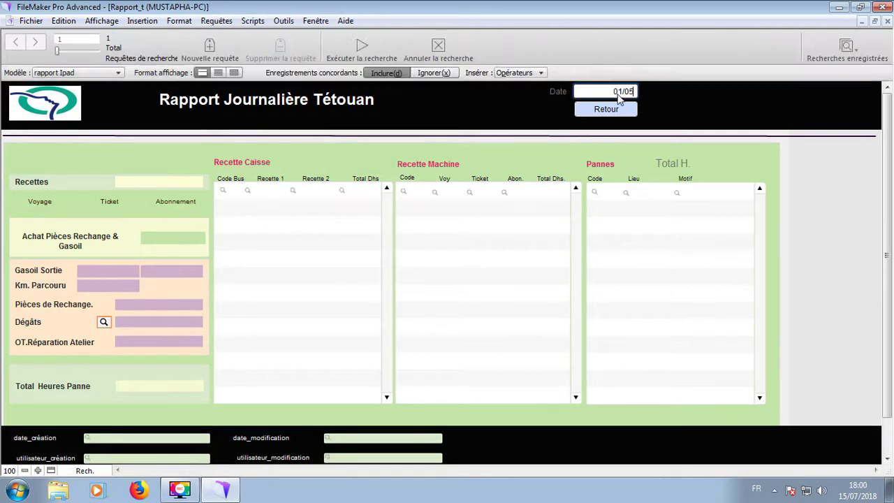
key("Return")
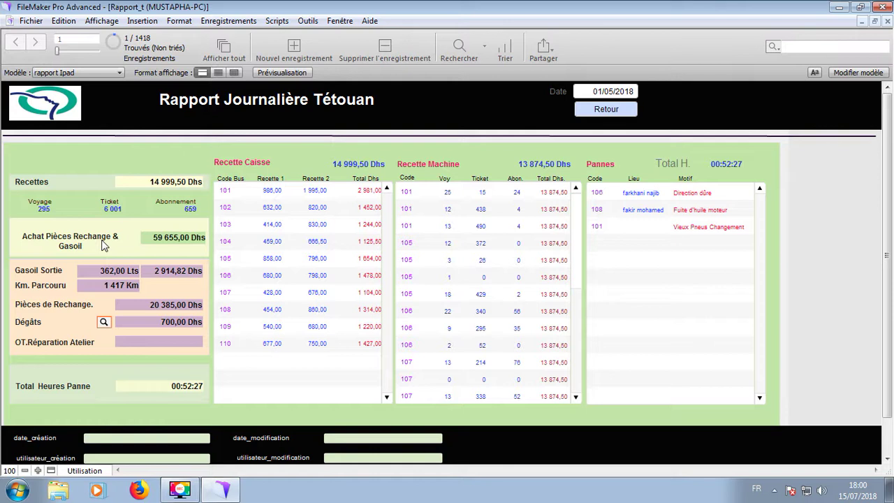
left_click(202, 305)
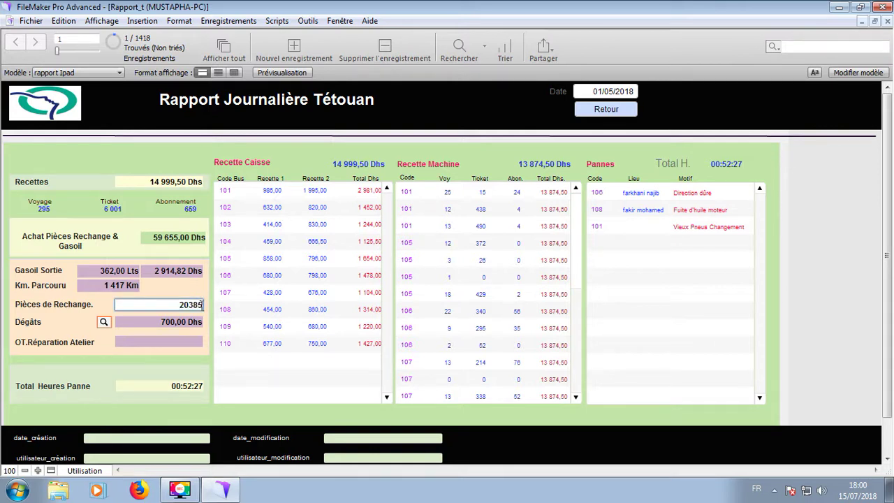
key("Home")
Leave the daily report and open the Tétouan Récapetulatif from the Direction Général menu
left_click(607, 110)
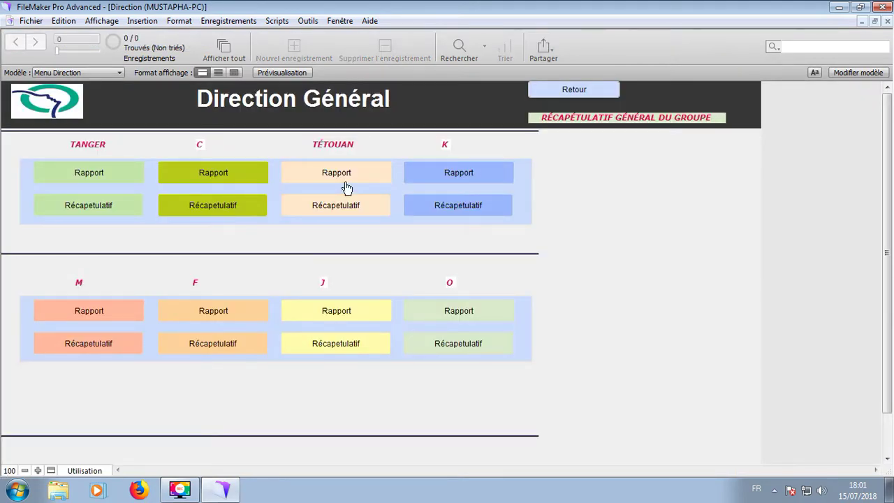
left_click(336, 219)
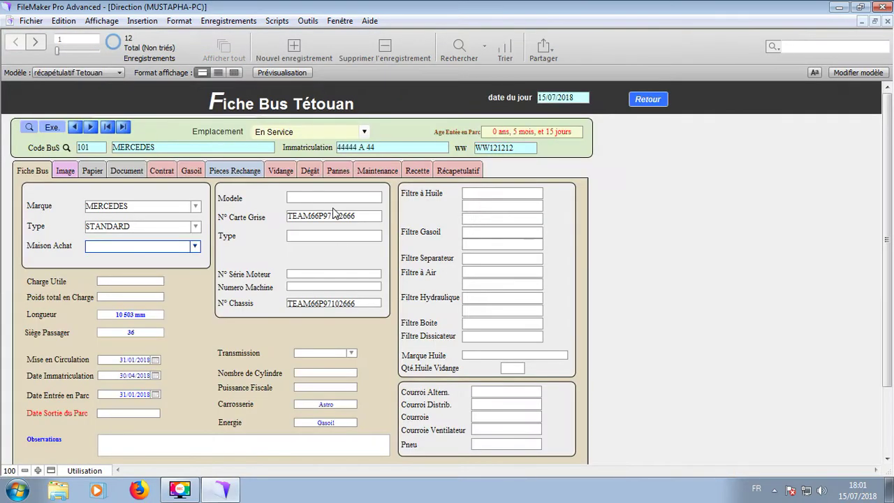